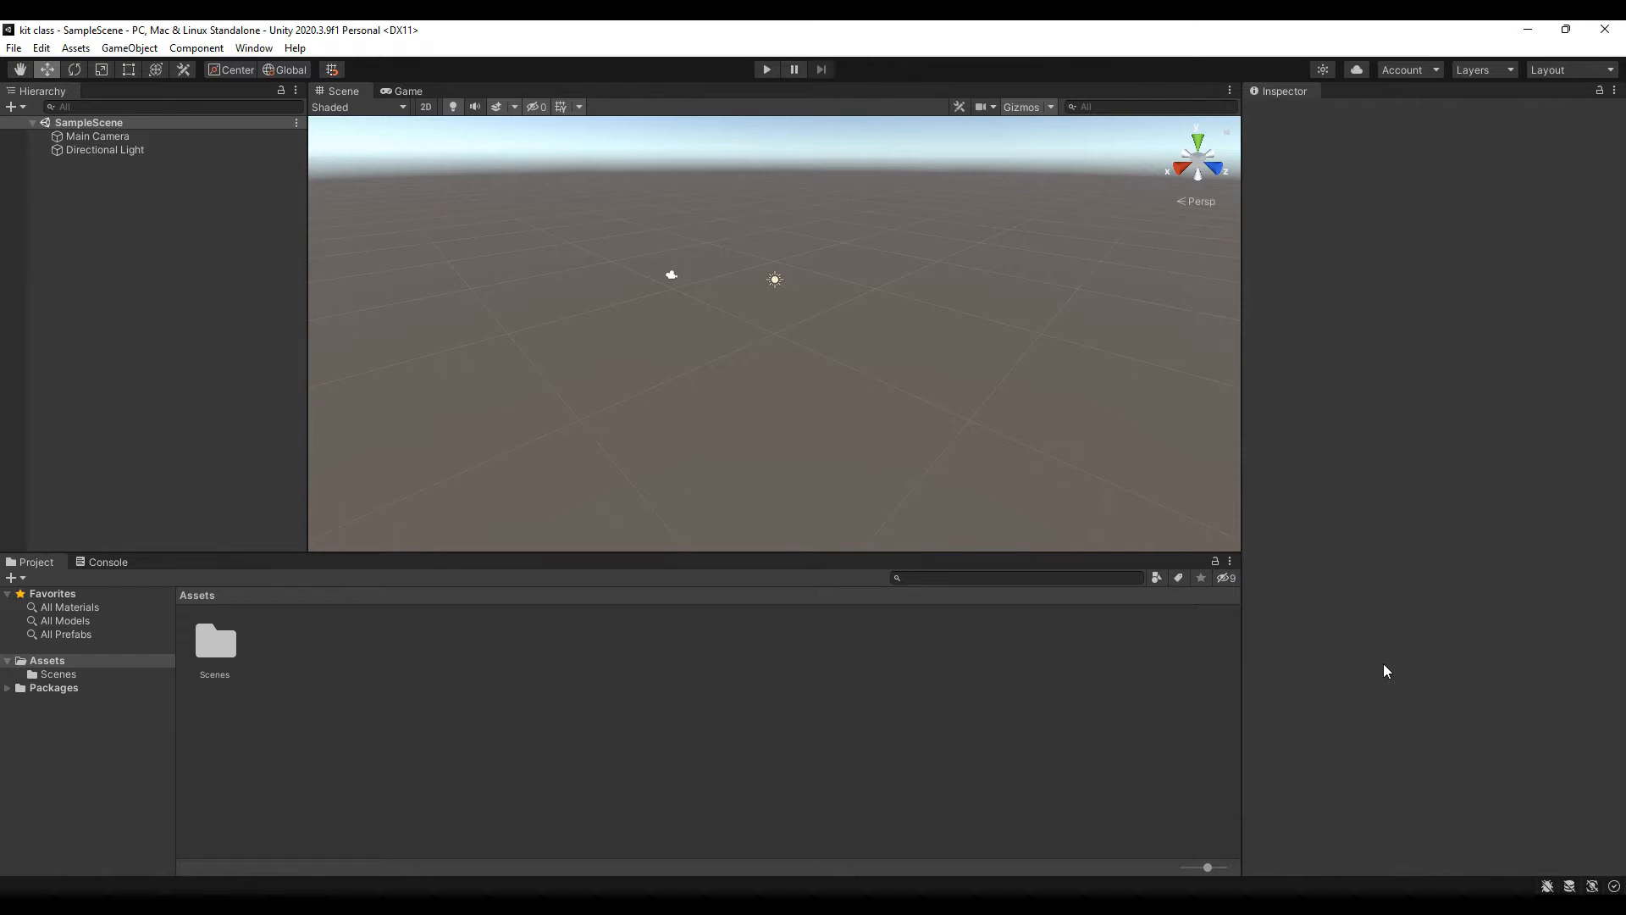
# Switch to Chrome in a maximized new window and search Google for "sketchfab".
pyautogui.rightClick(848, 900)
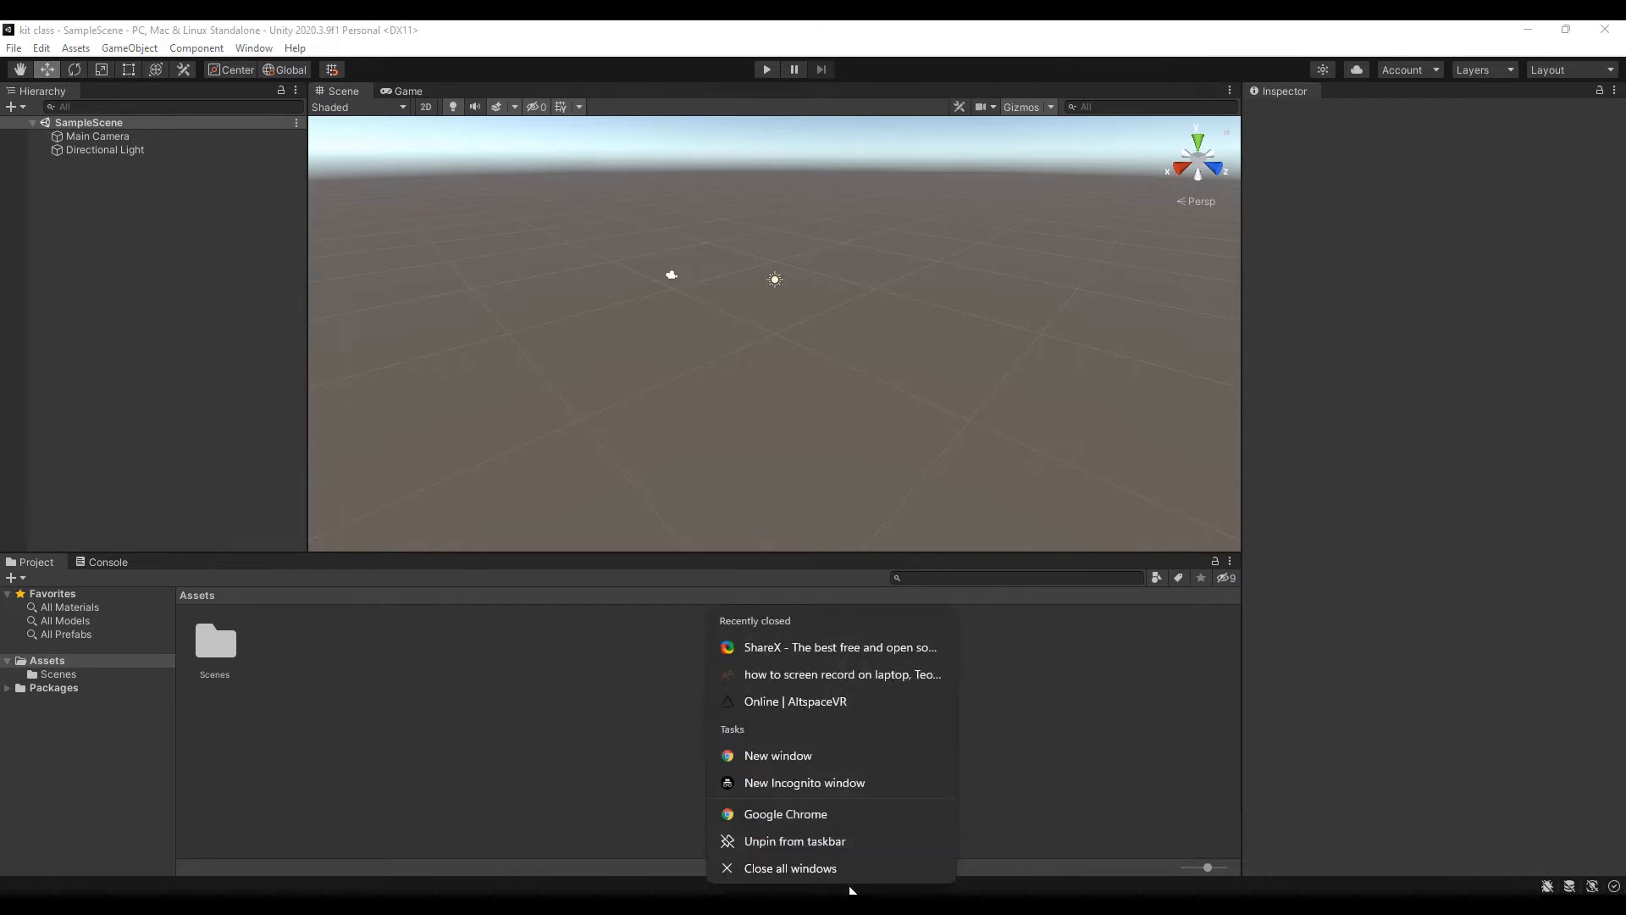
pyautogui.click(851, 876)
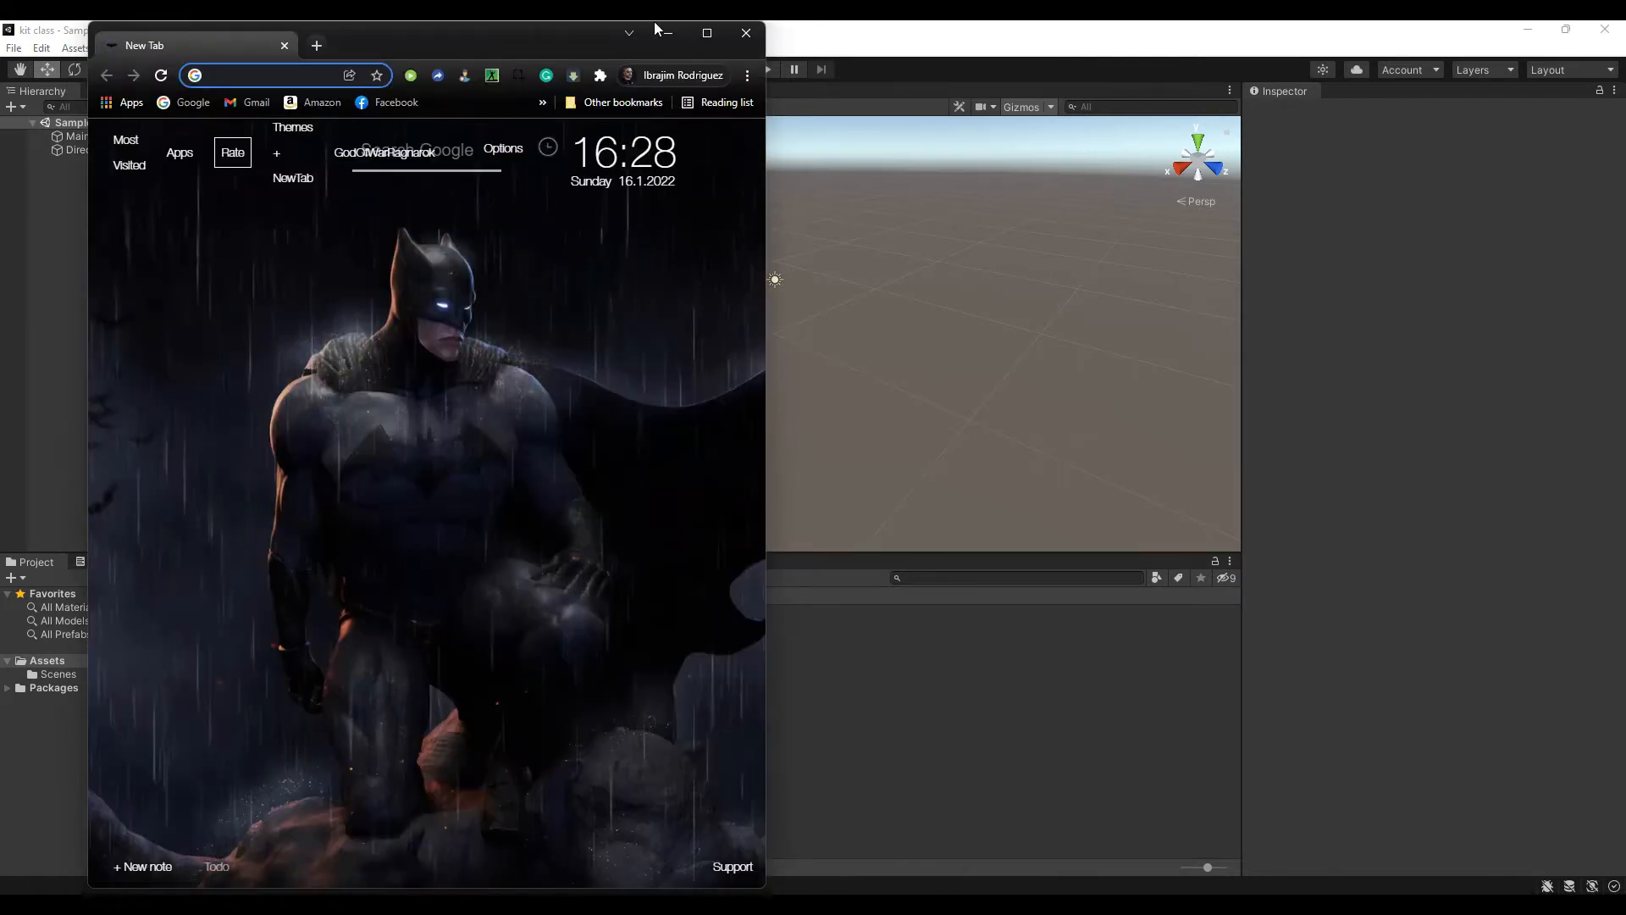
pyautogui.doubleClick(715, 29)
pyautogui.click(719, 67)
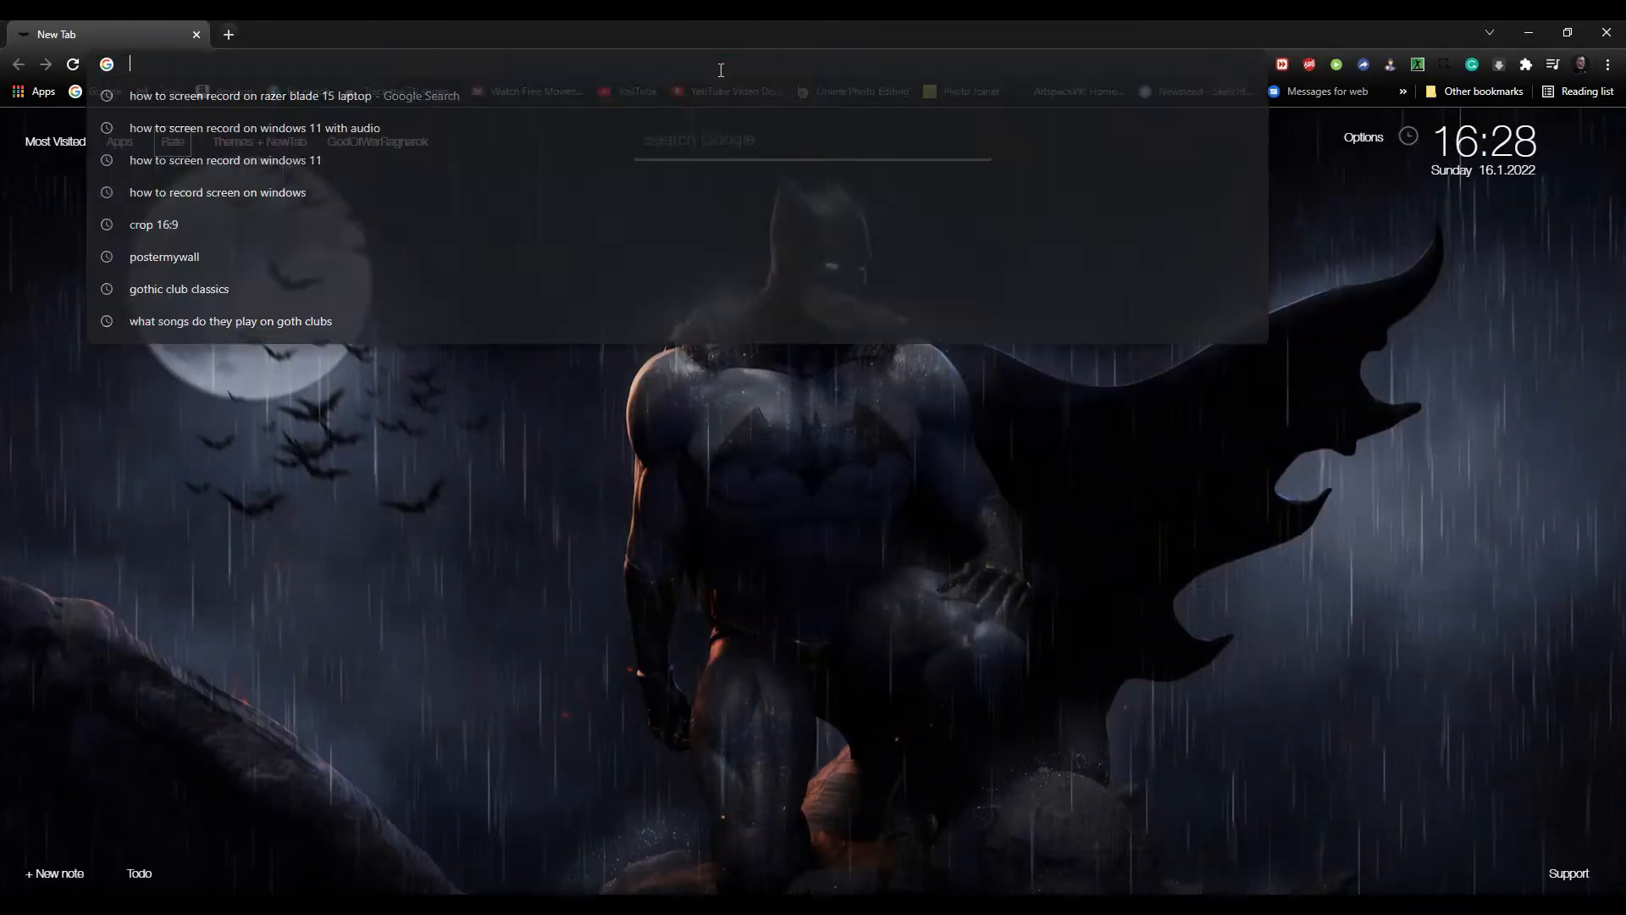
pyautogui.write('sketchfab')
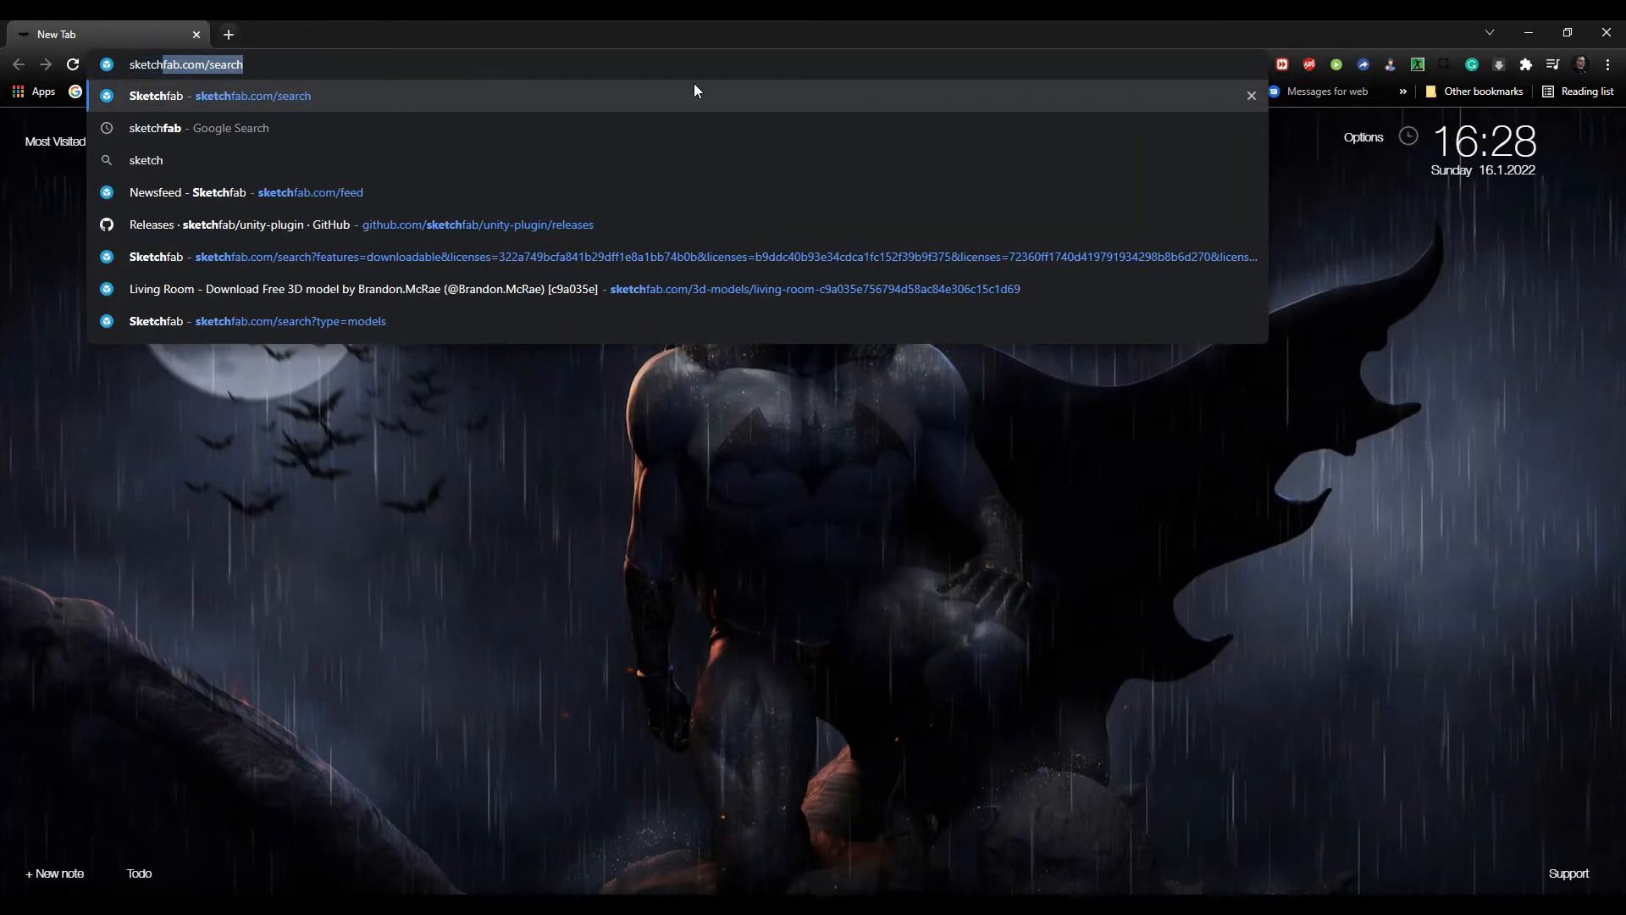
pyautogui.press('Delete')
pyautogui.press('Return')
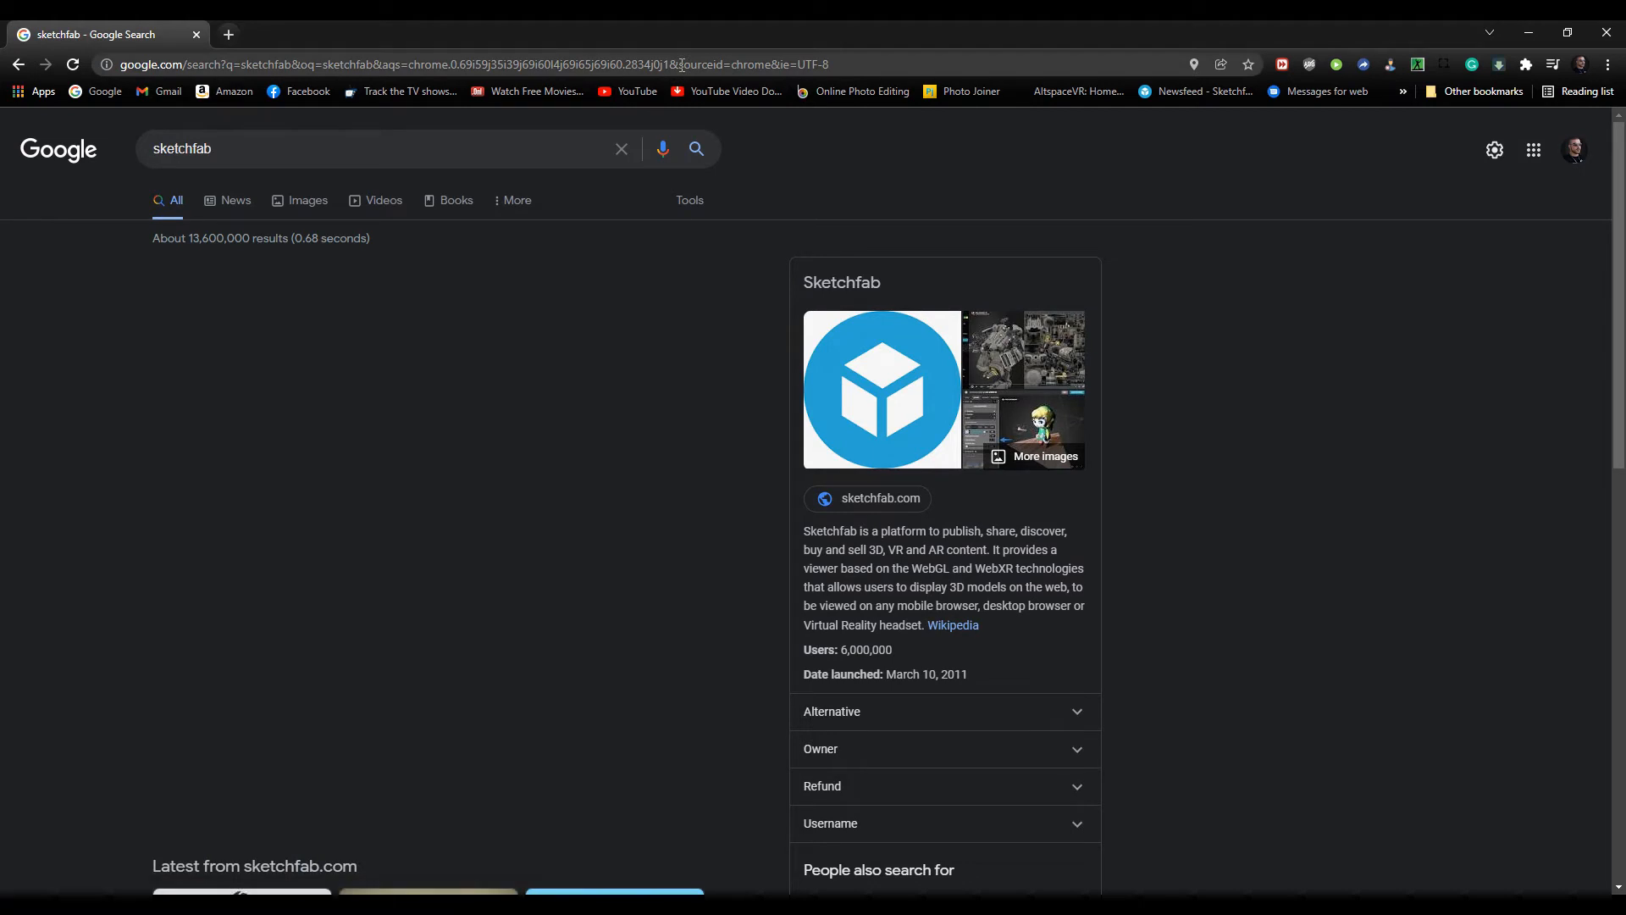
# Open the official Sketchfab website from the search results and go to its Importers page.
pyautogui.scroll(-3, 301, 444)
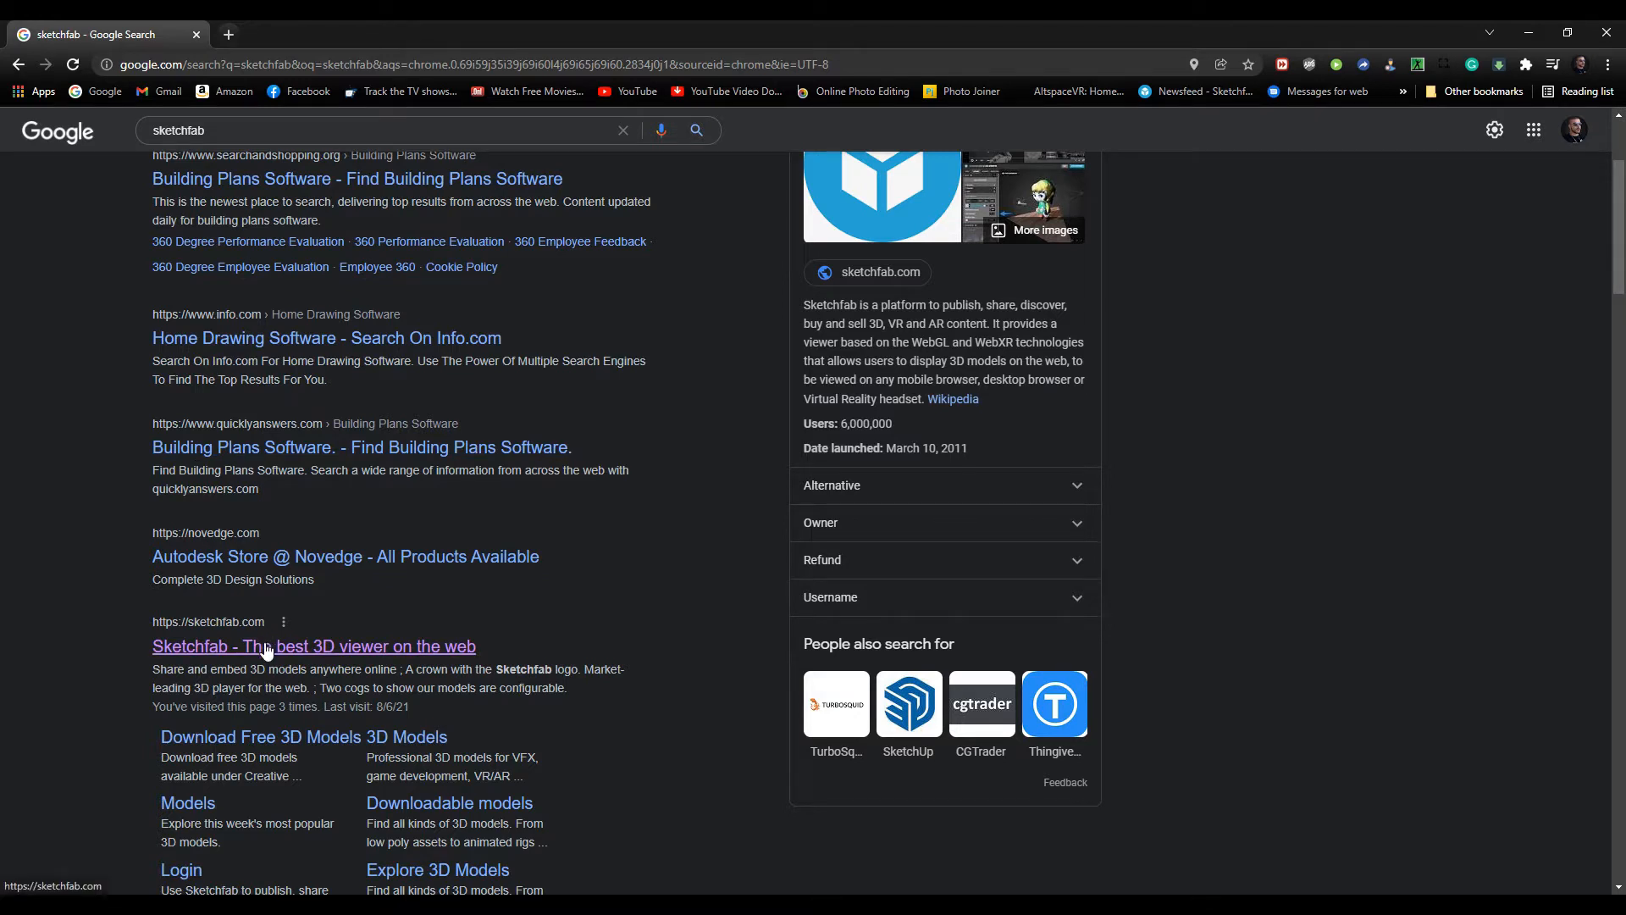
pyautogui.click(265, 647)
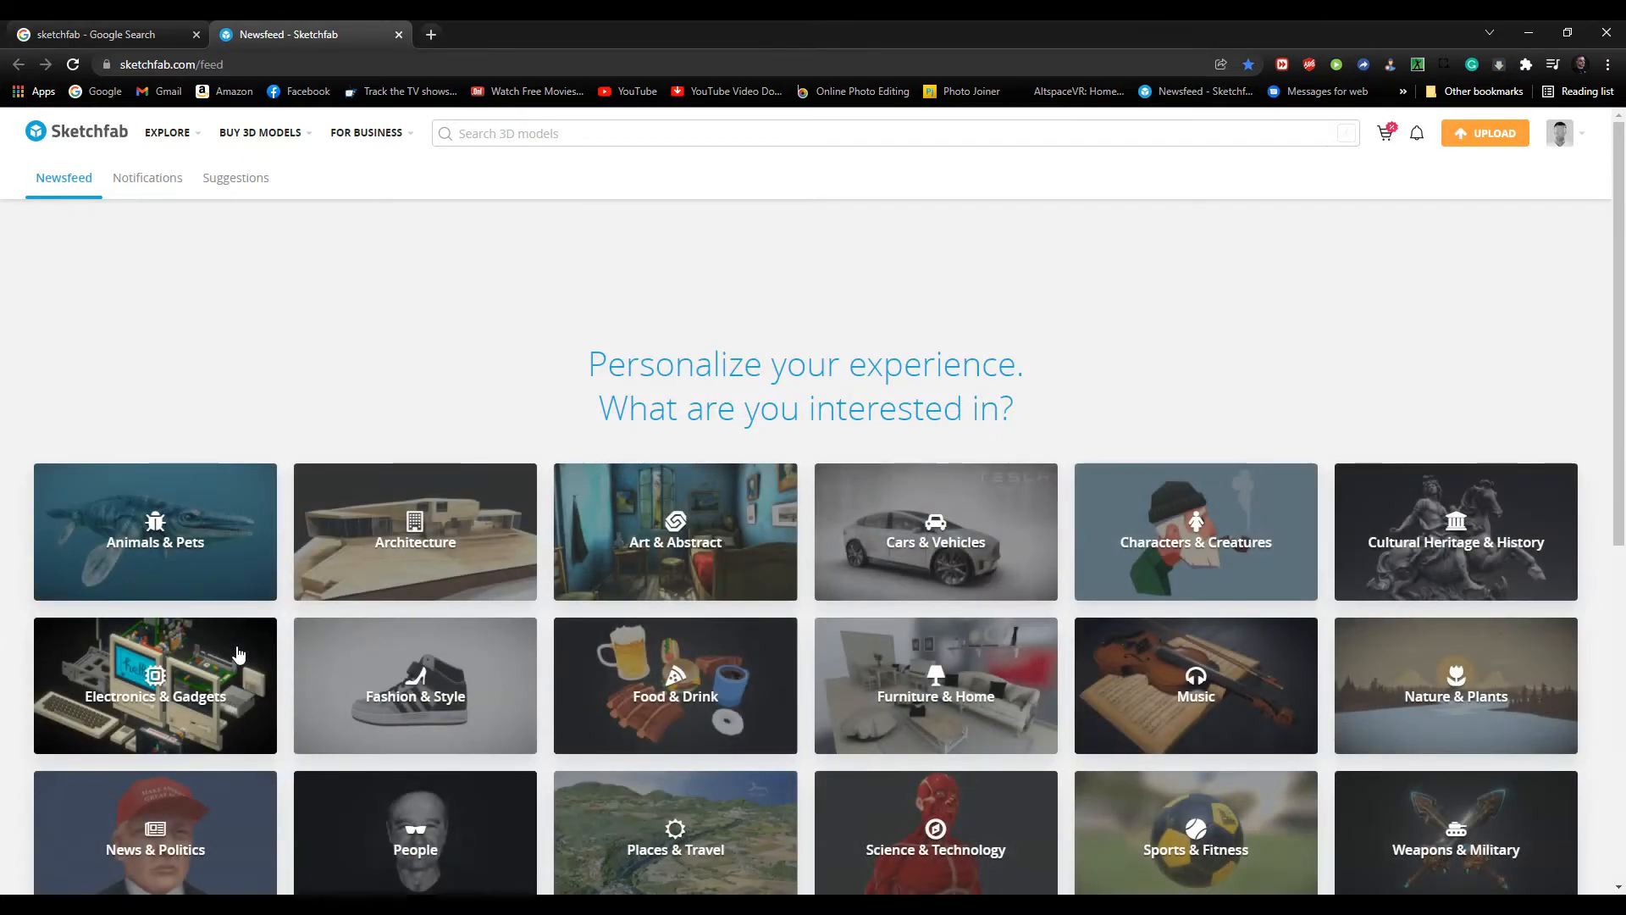
pyautogui.scroll(-7, 641, 432)
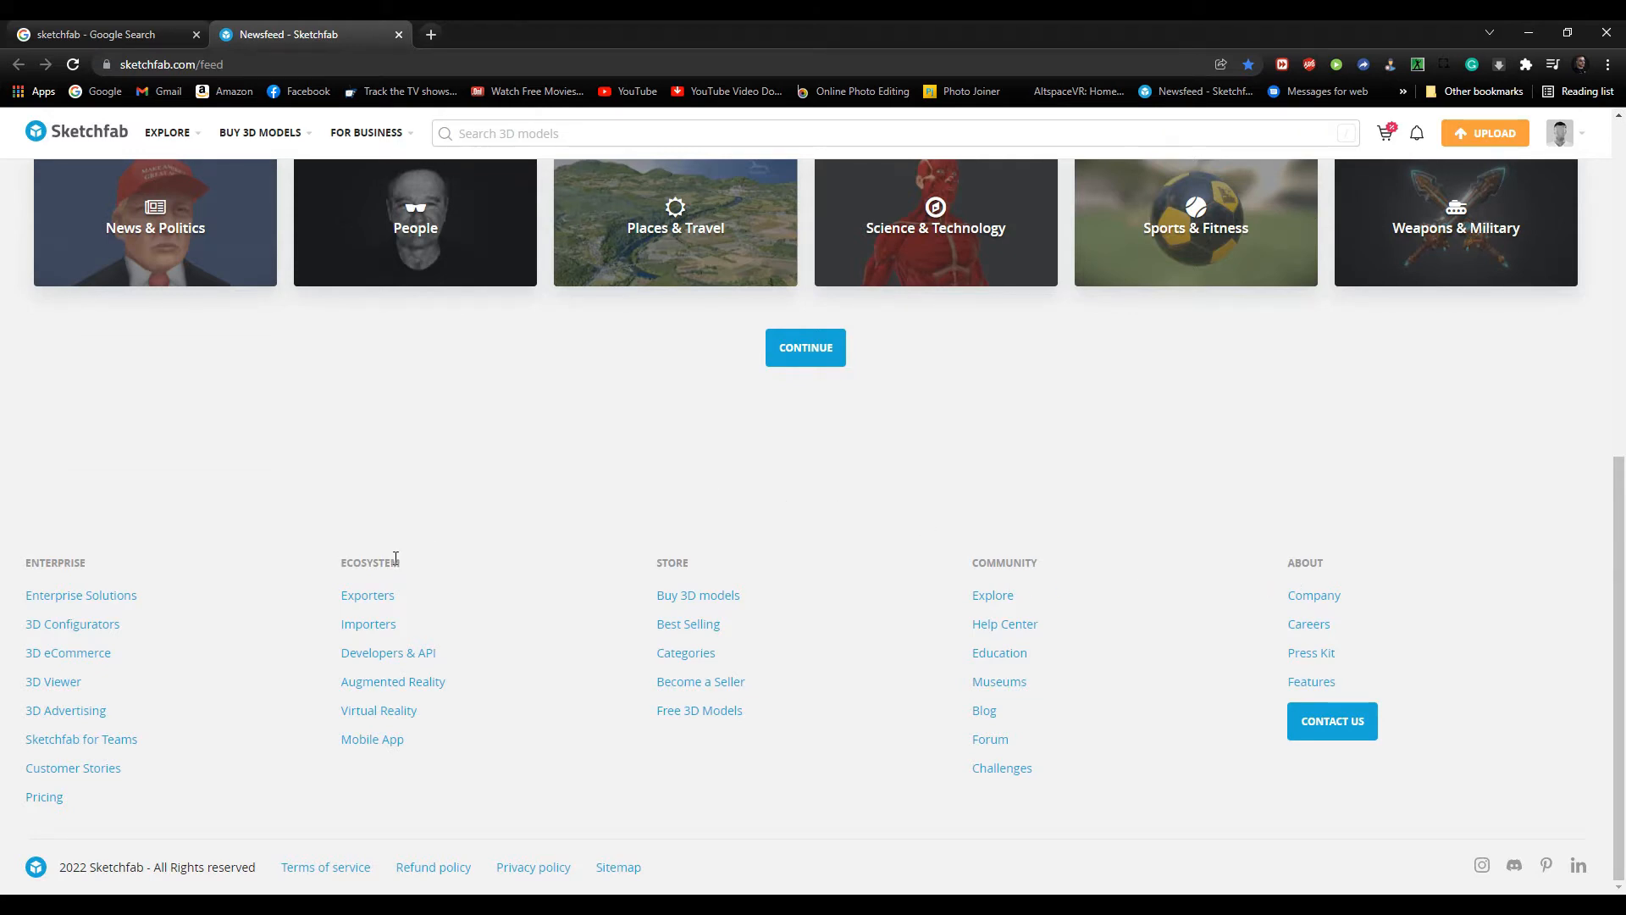
pyautogui.click(380, 636)
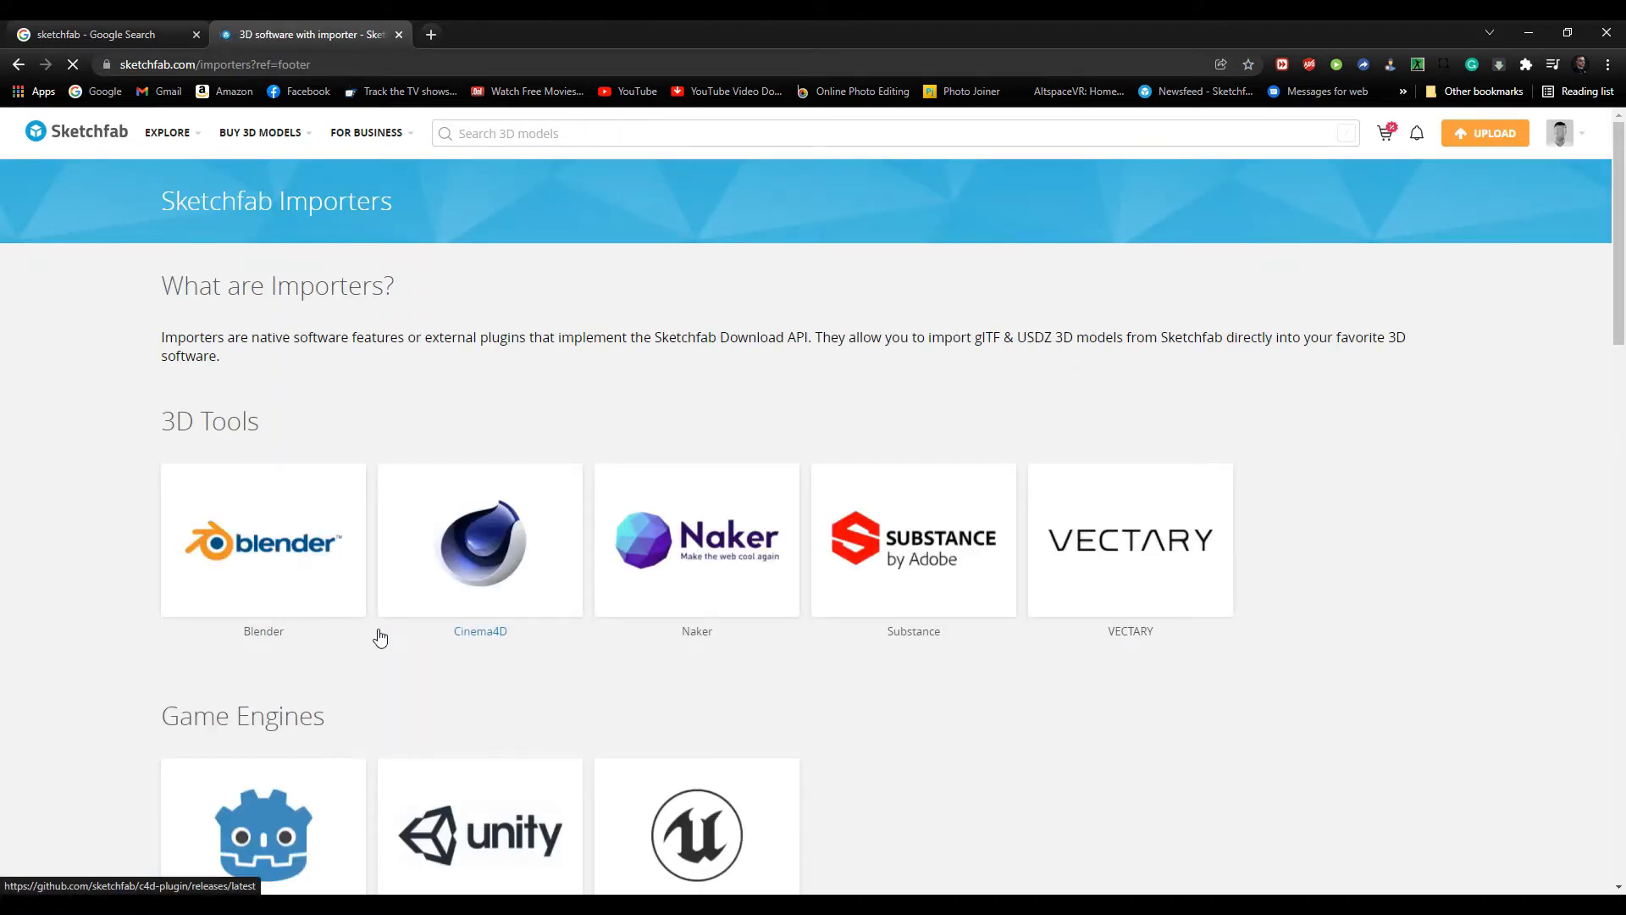
# Open the Unity importer's release page and download SketchfabForUnity-v1.2.1.unitypackage to the Downloads folder.
pyautogui.scroll(-3, 379, 636)
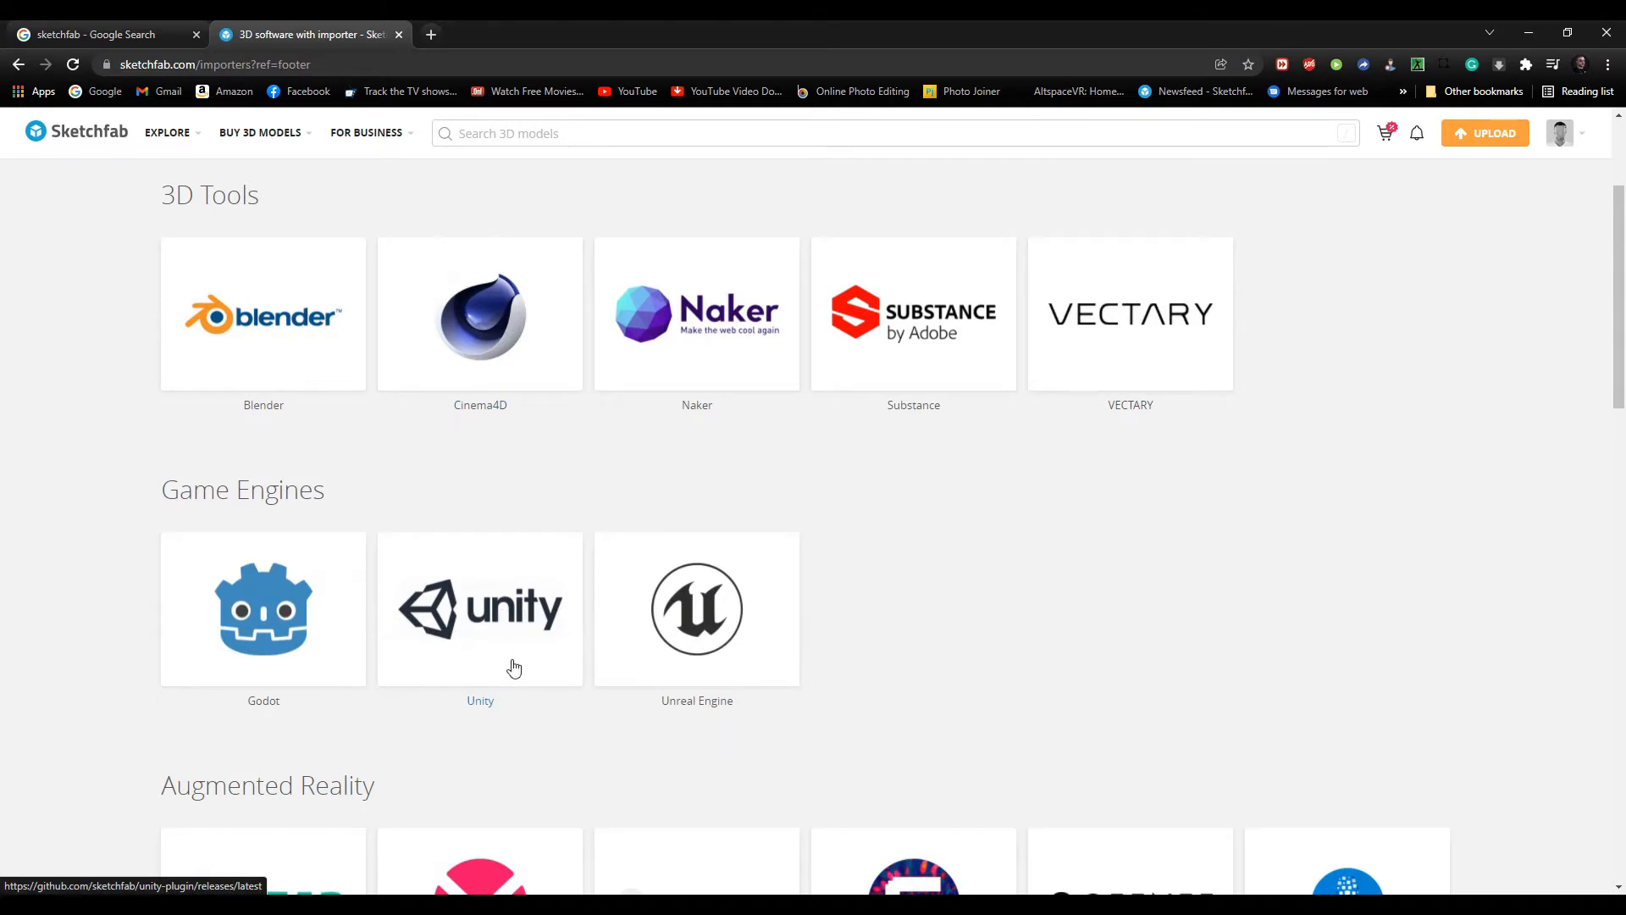
pyautogui.click(496, 618)
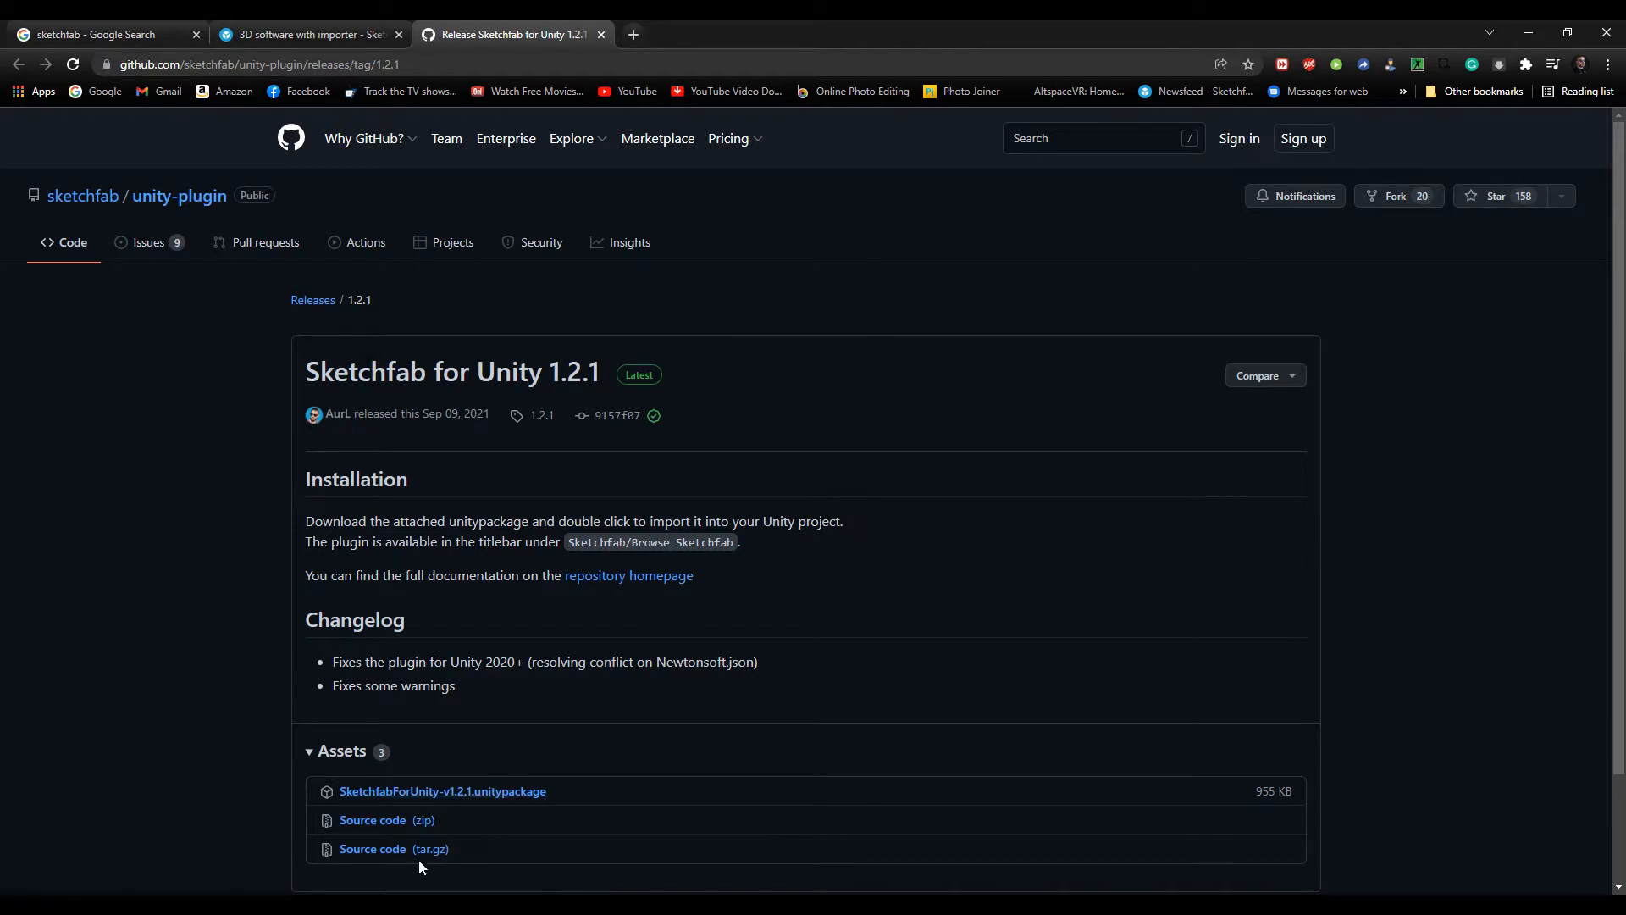
pyautogui.click(438, 797)
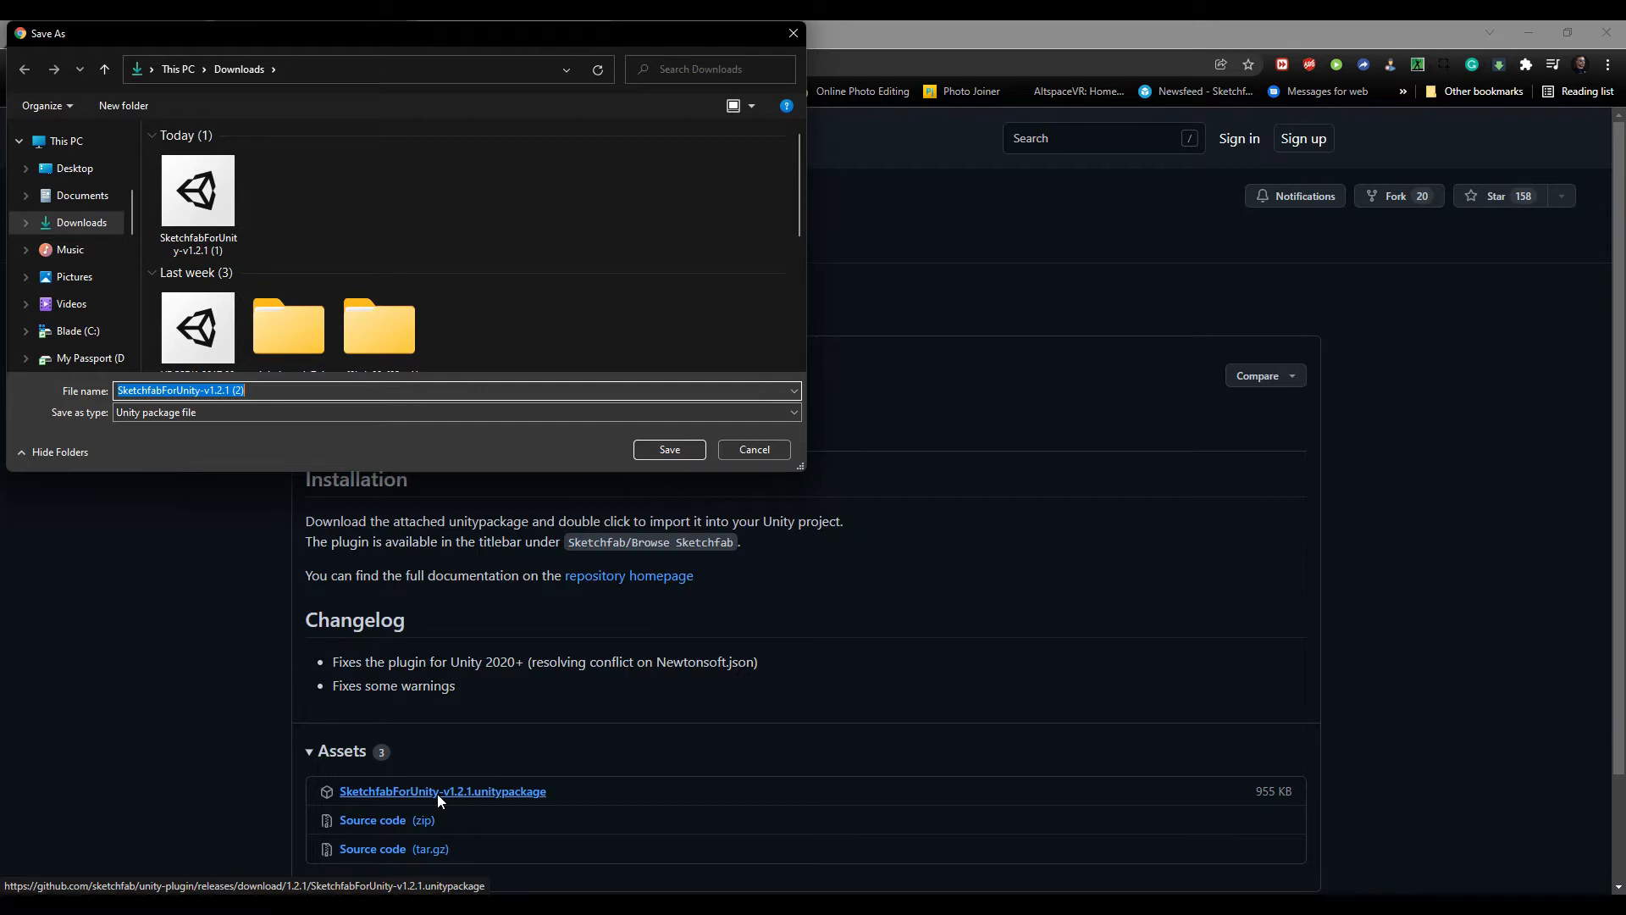
pyautogui.click(690, 445)
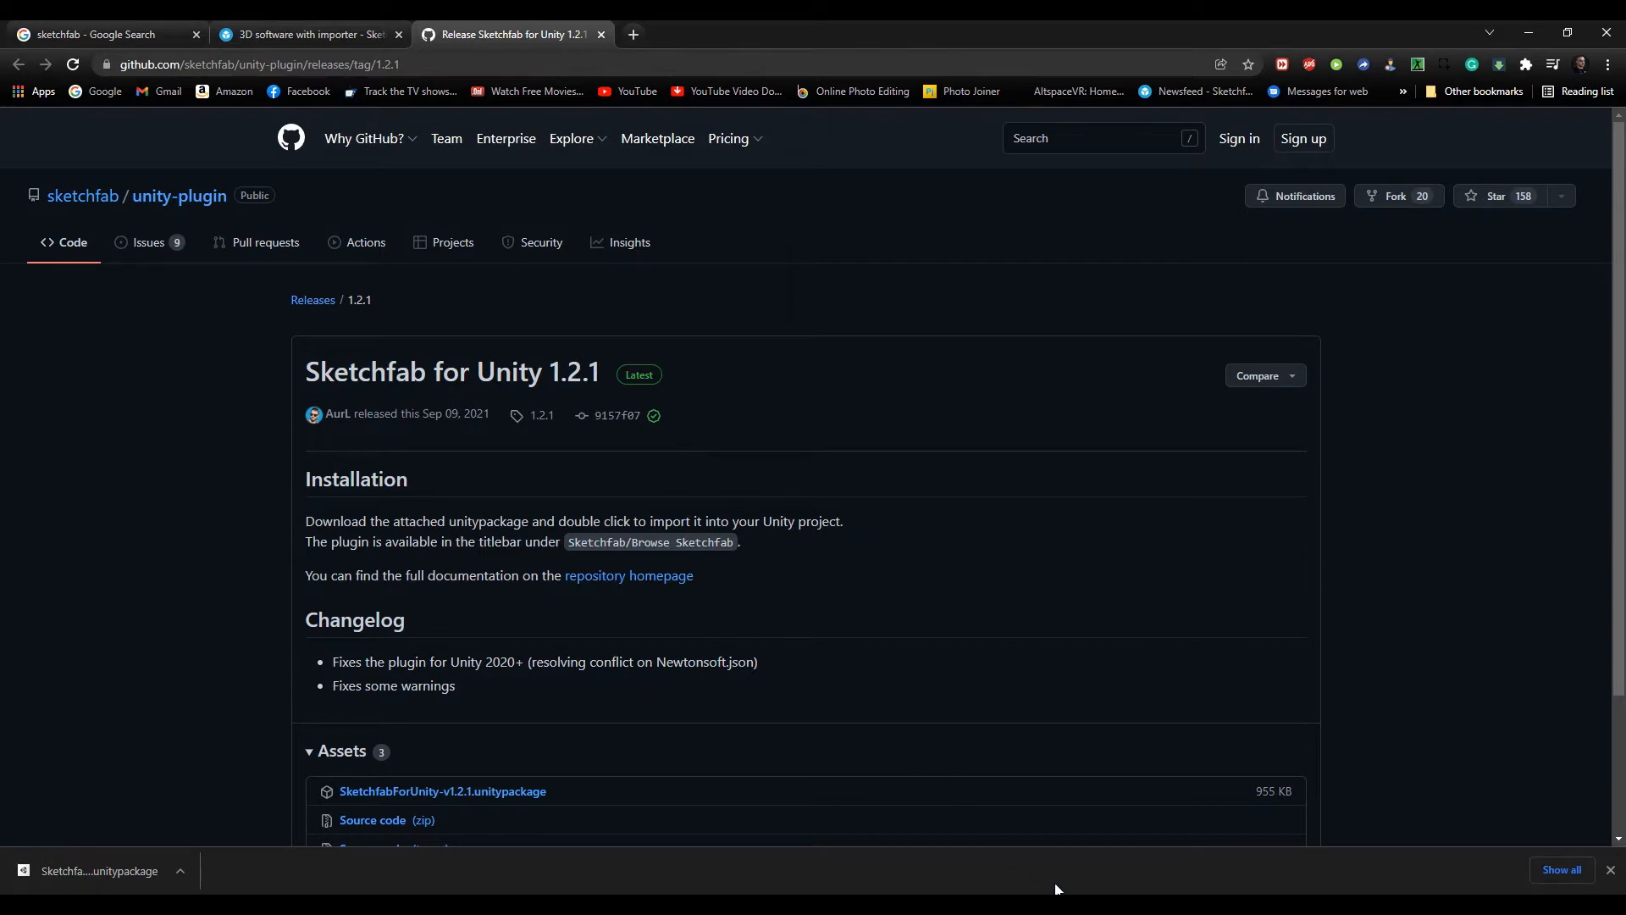
# Switch back to Unity and import all contents of the custom package SketchfabForUnity-v1.2.1 (2) from Downloads.
pyautogui.hotkey('alt', 'Tab')
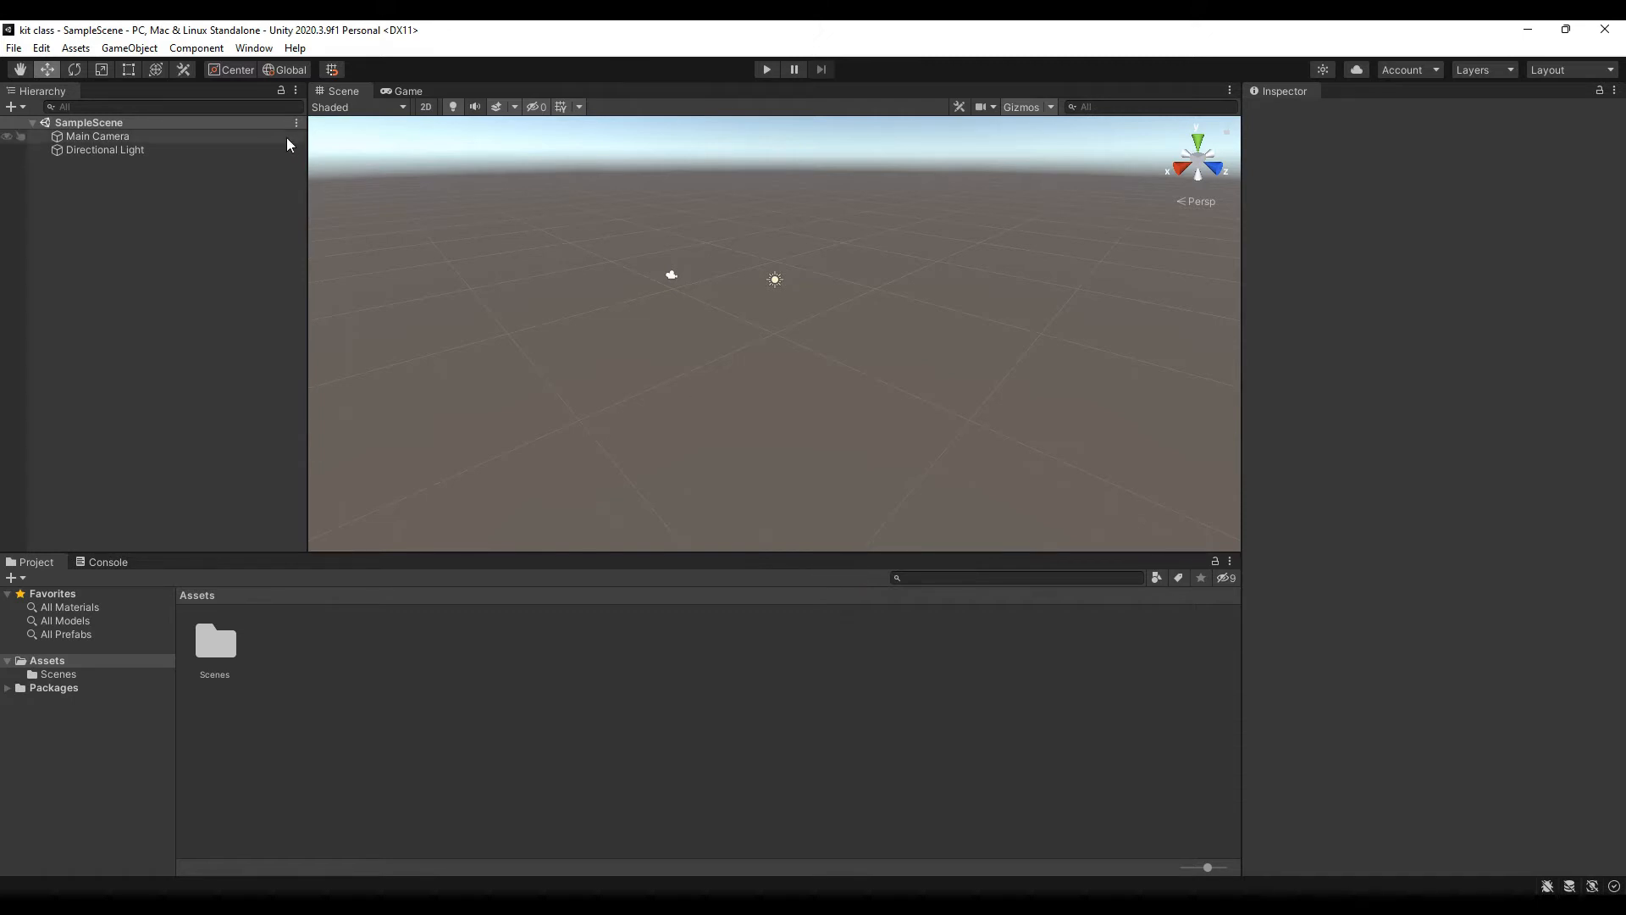
pyautogui.click(42, 49)
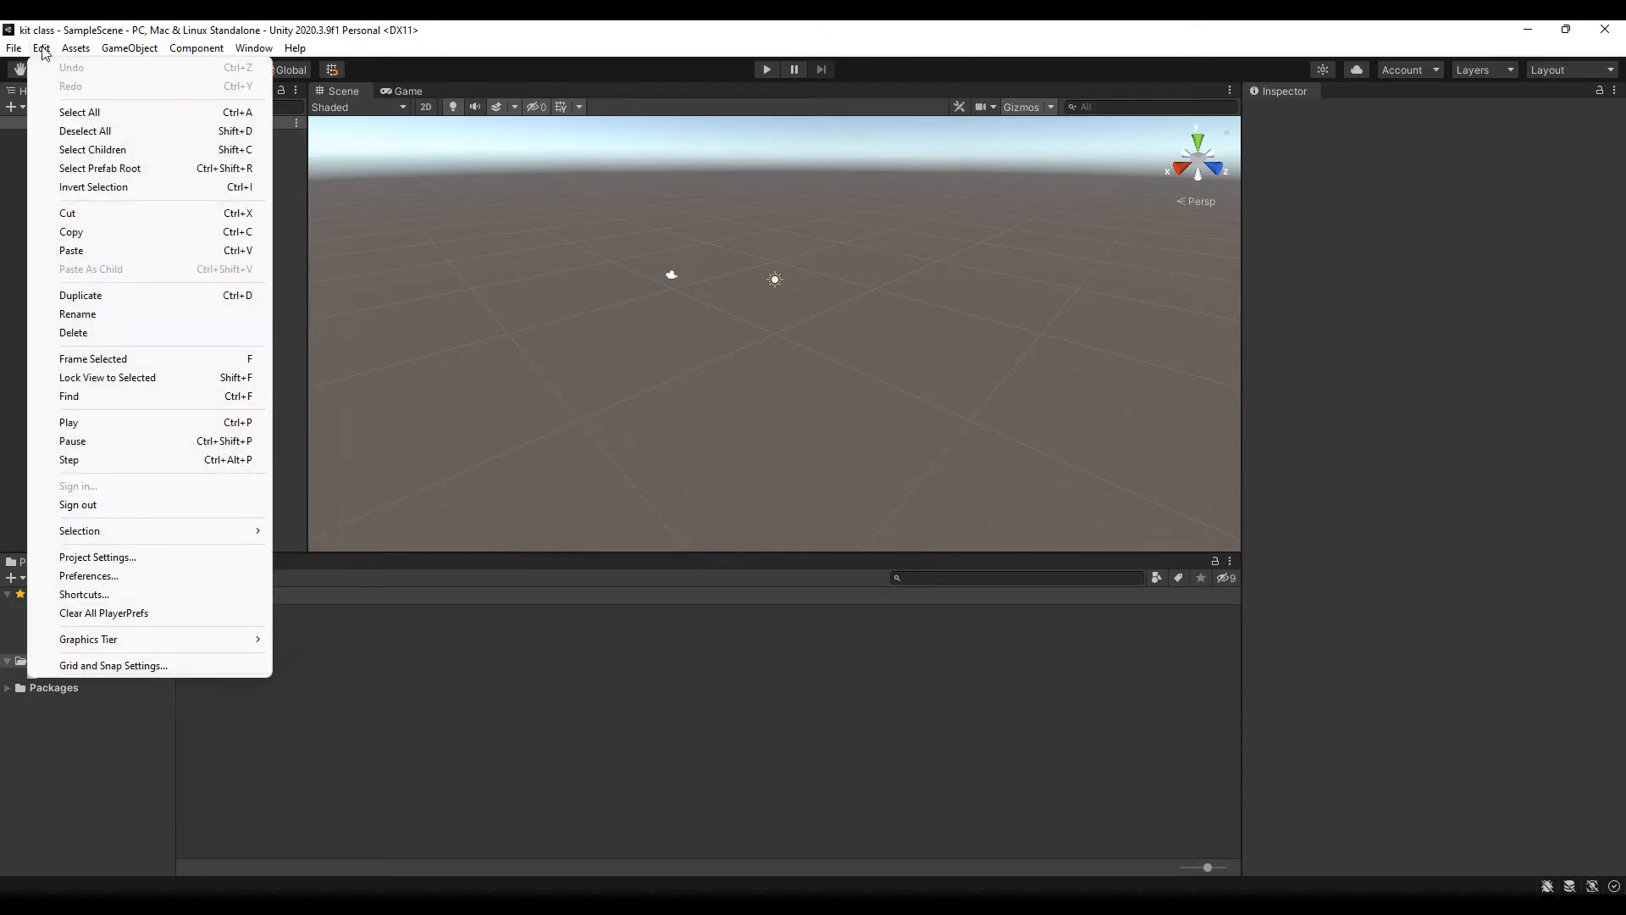
pyautogui.moveTo(75, 45)
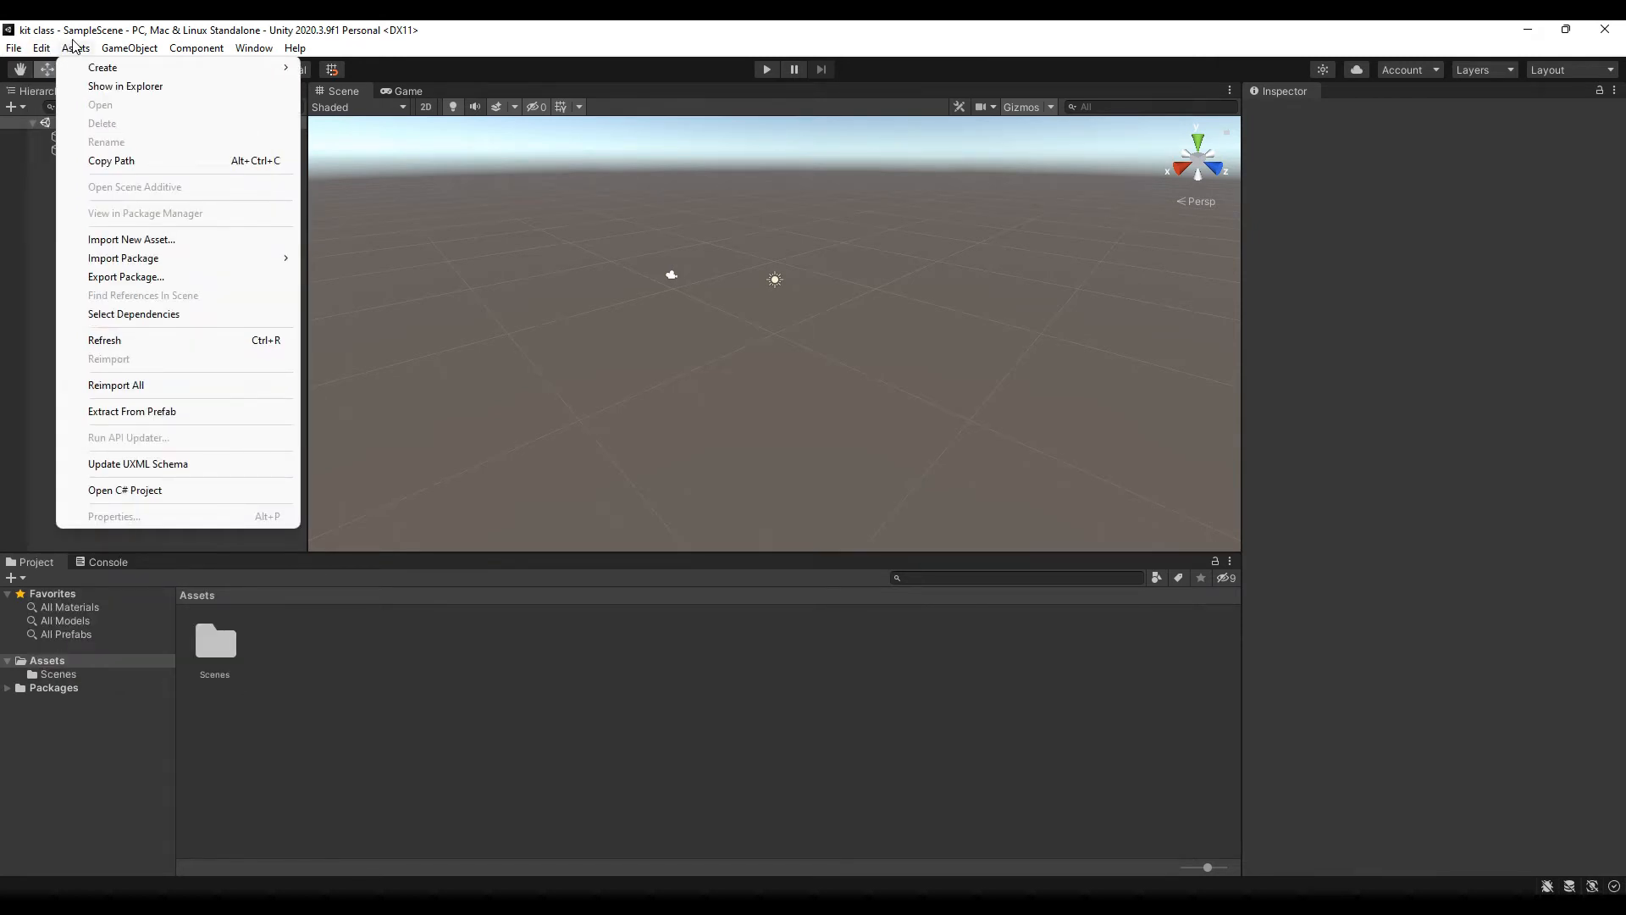
pyautogui.moveTo(113, 262)
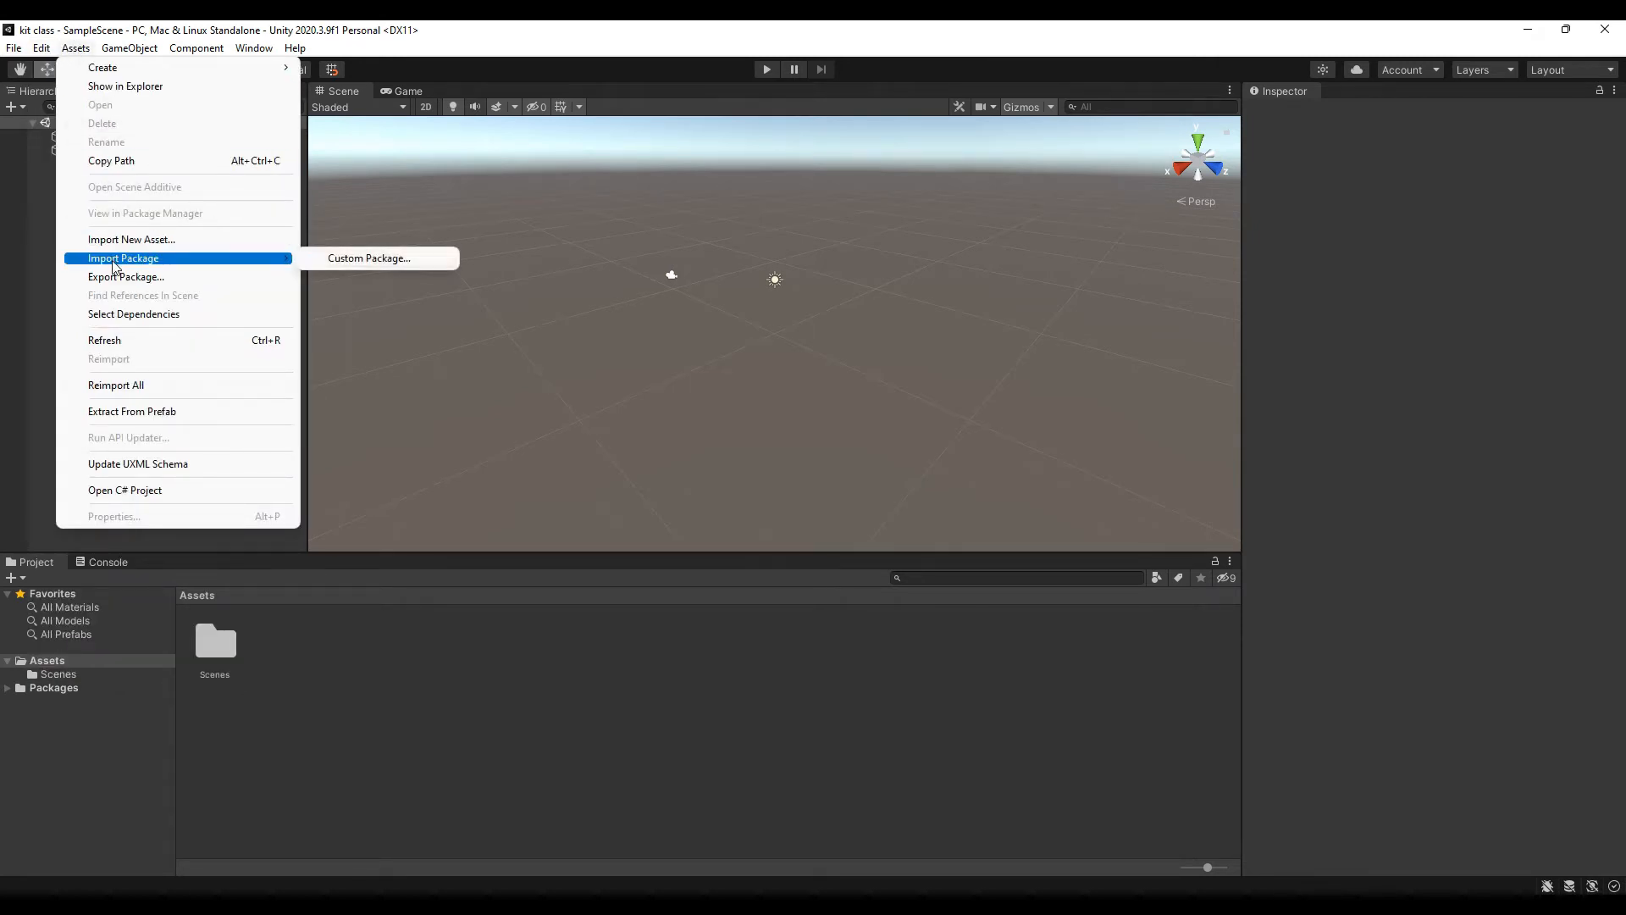
pyautogui.click(342, 260)
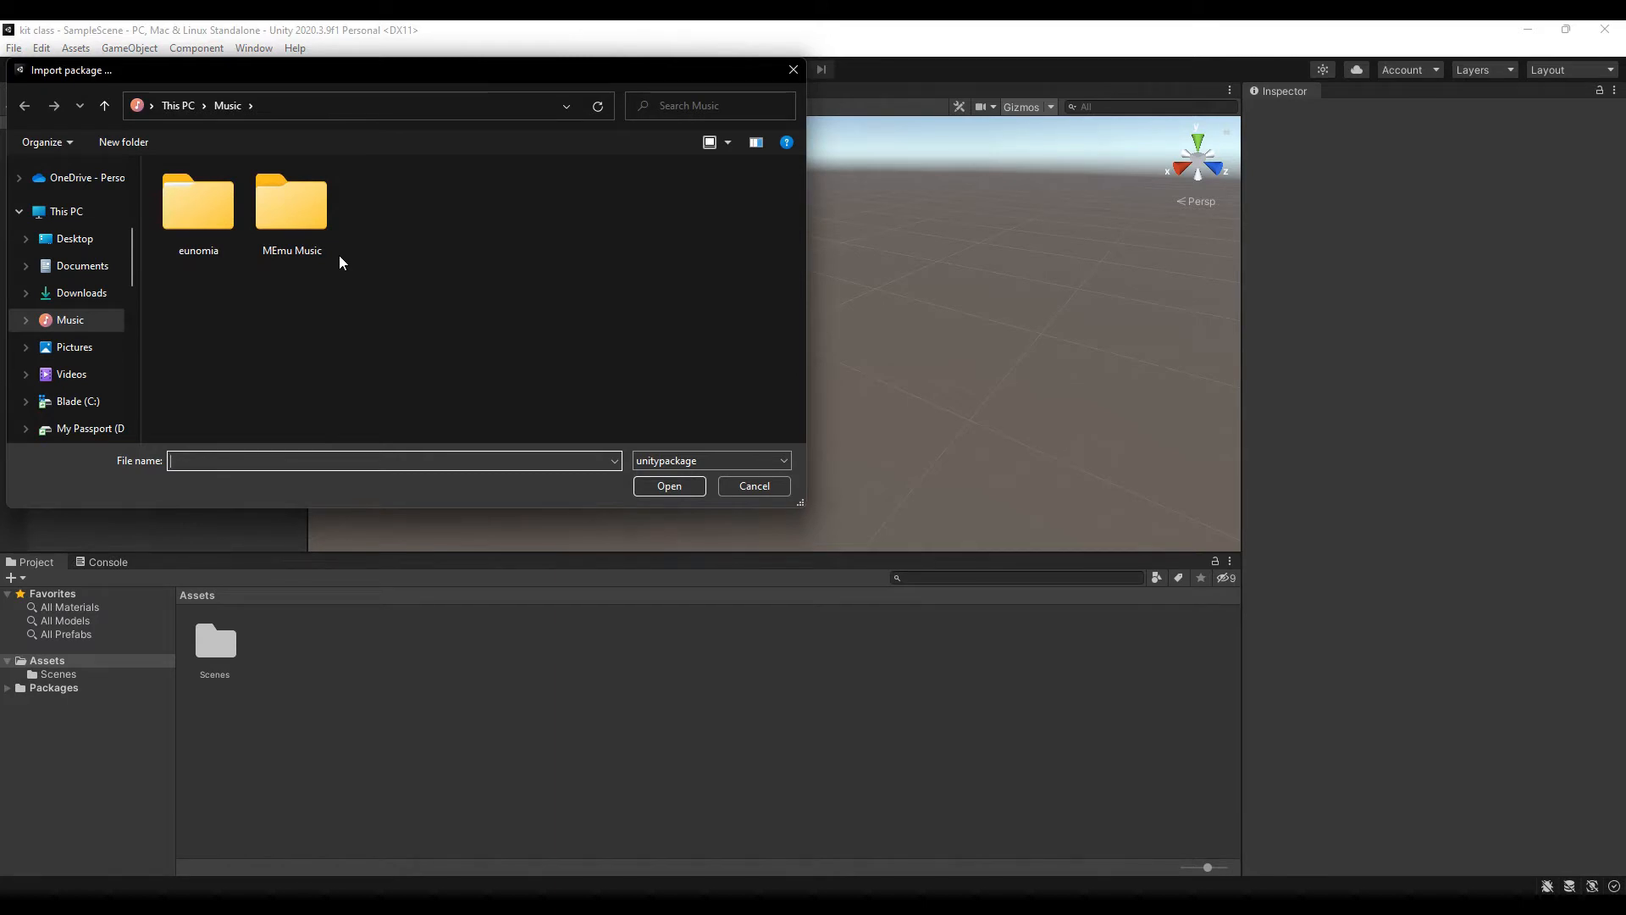
pyautogui.click(112, 298)
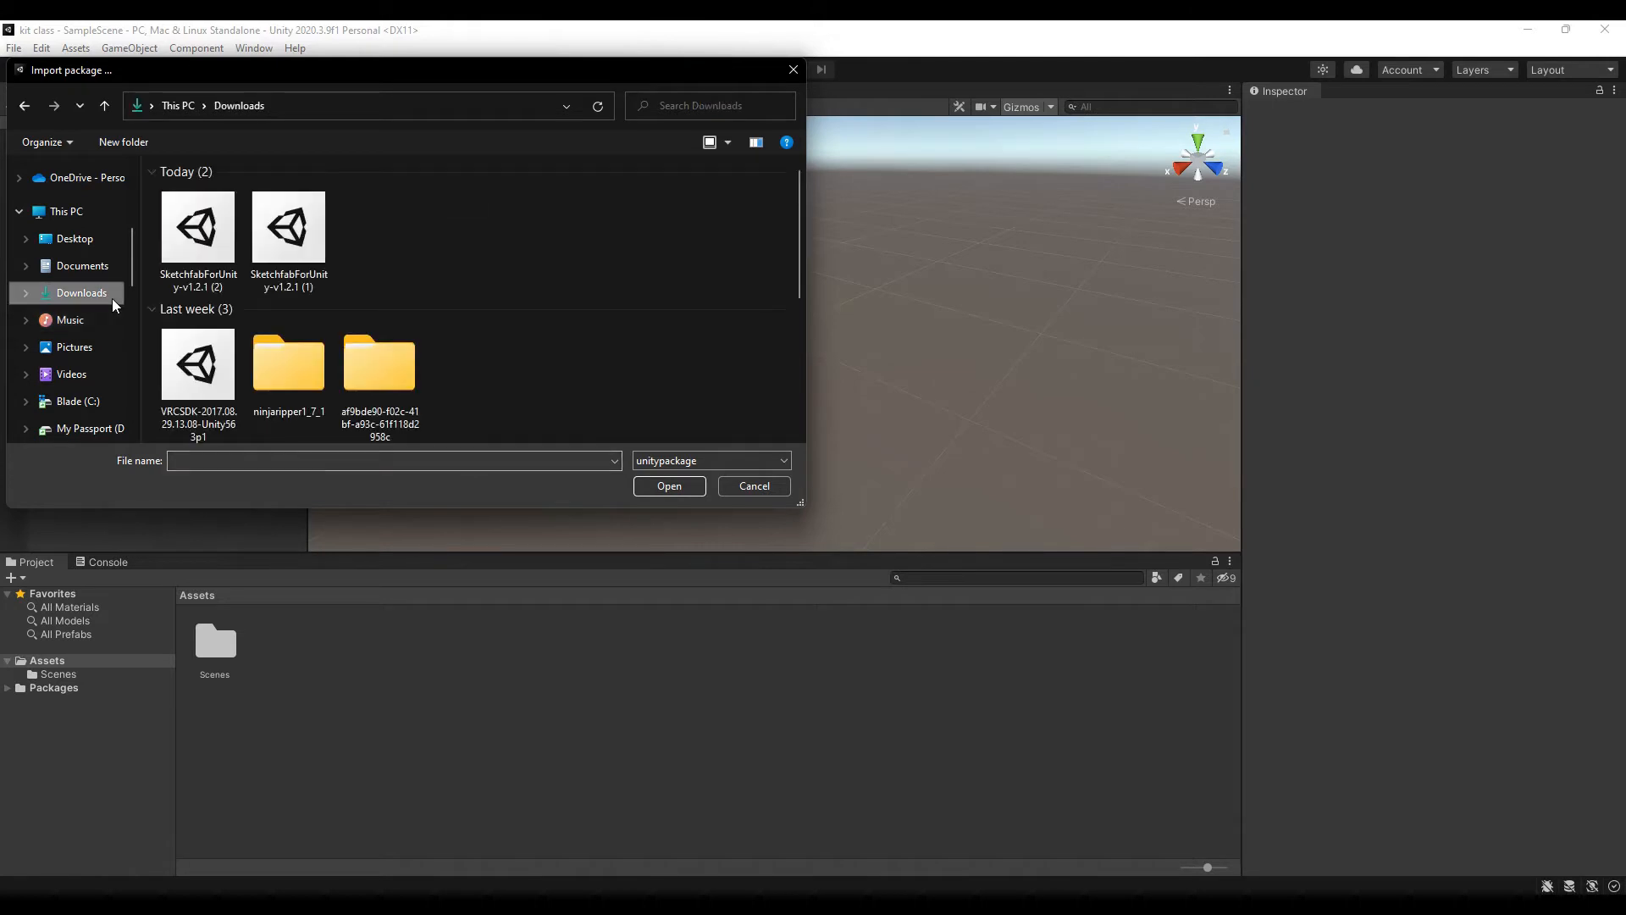
pyautogui.click(205, 251)
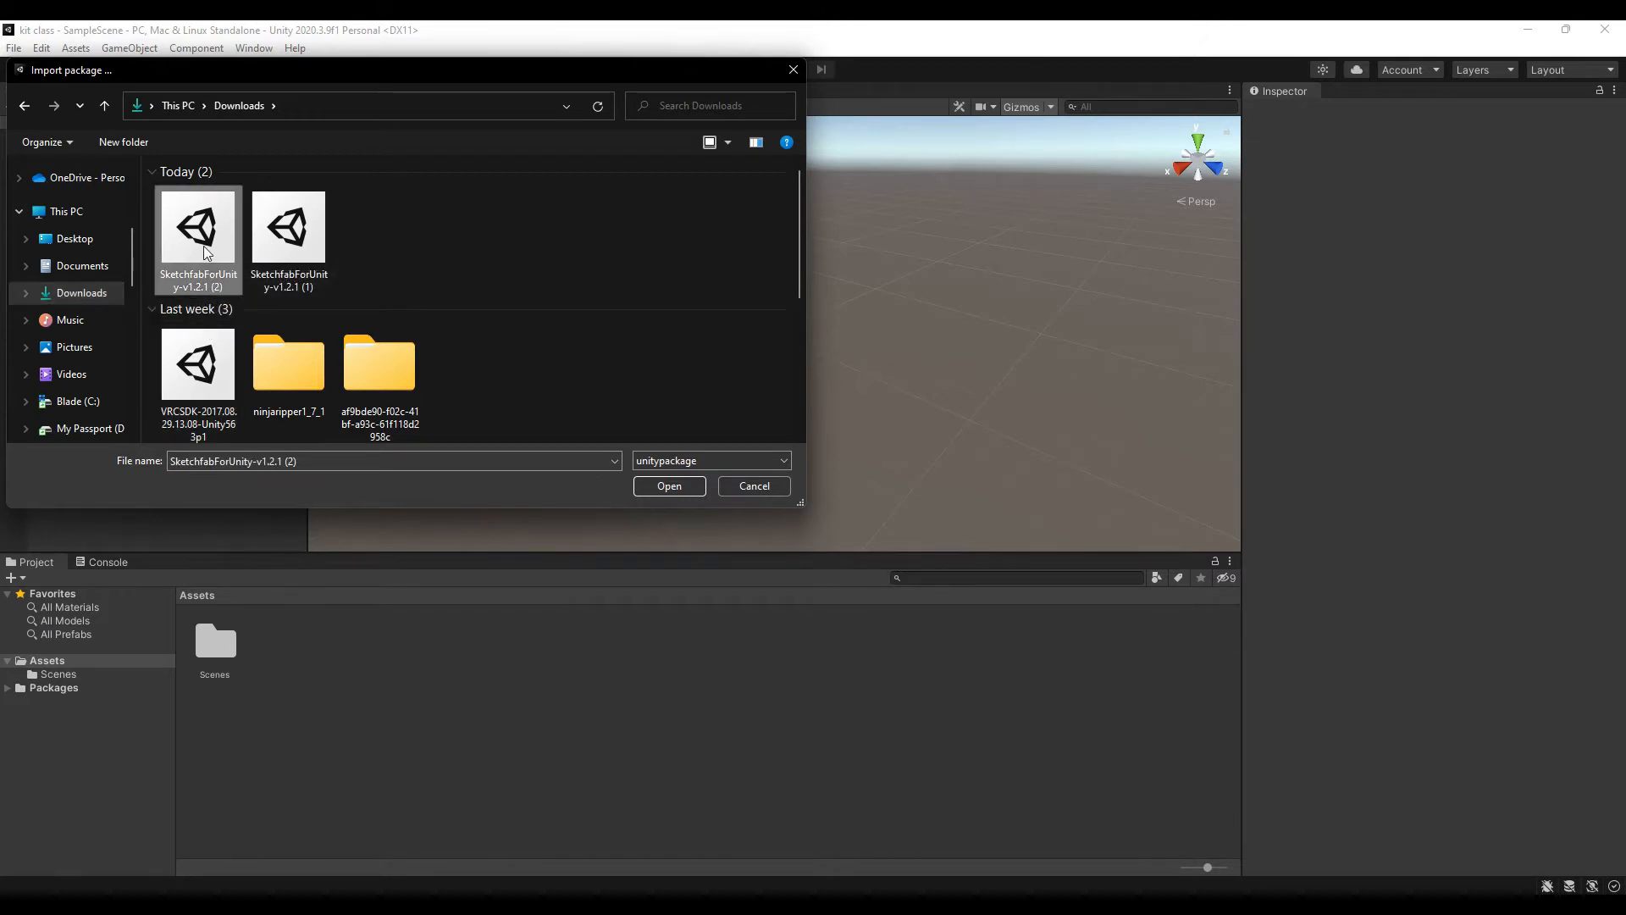
pyautogui.click(673, 487)
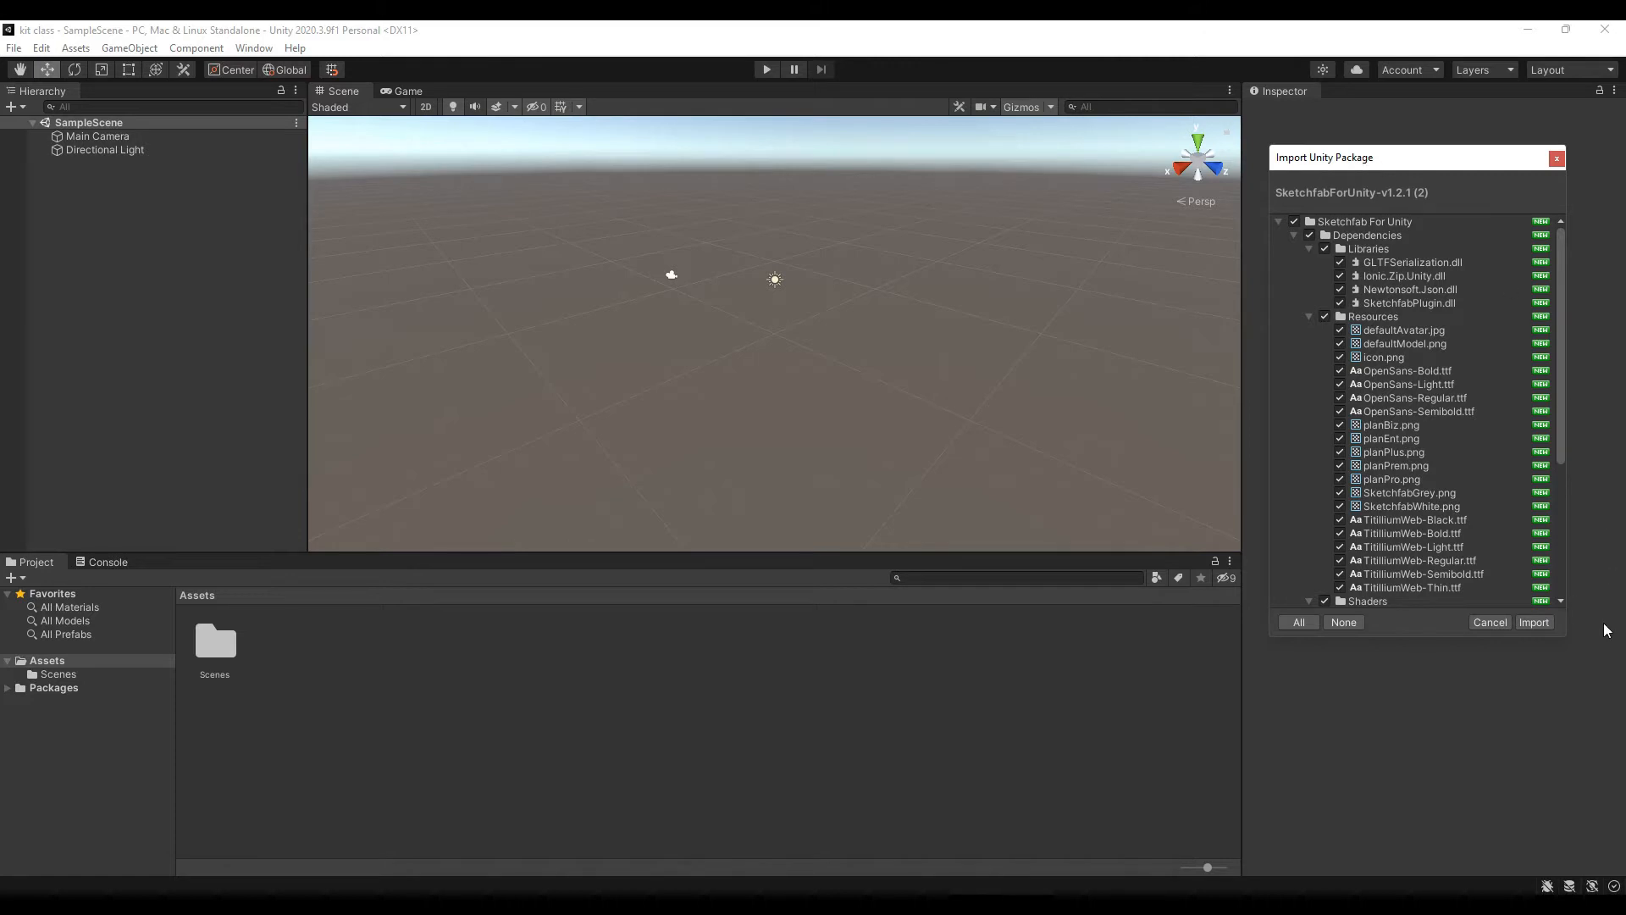
pyautogui.click(1540, 627)
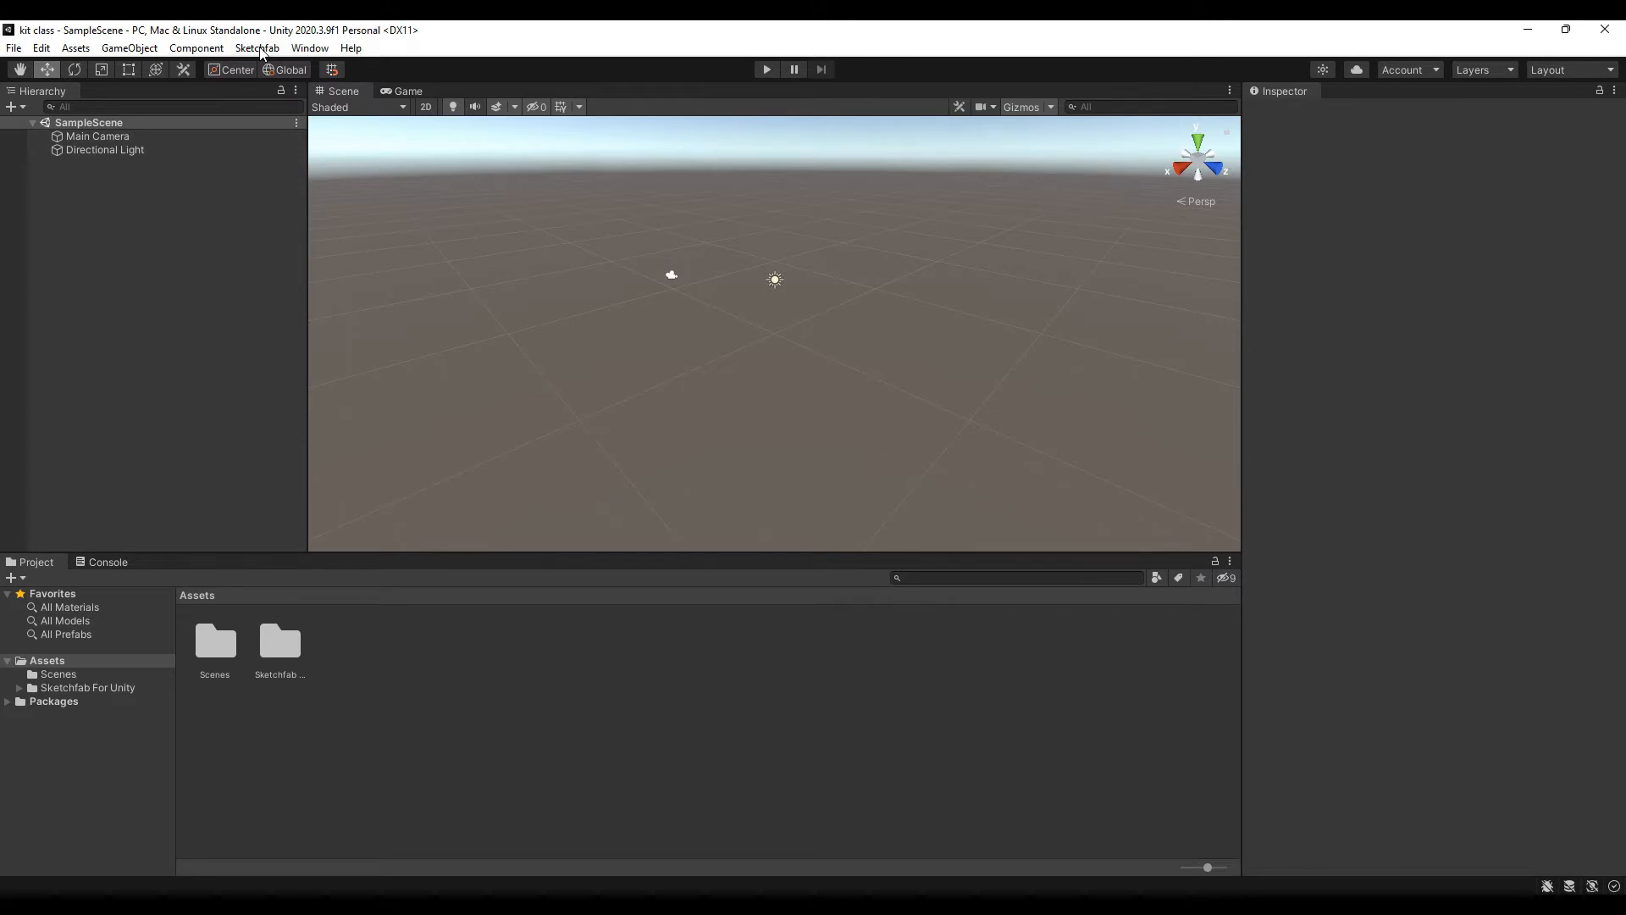
# Open the Sketchfab model browser, turn off the Staff Picked filter and sort the models by Relevance.
pyautogui.click(262, 51)
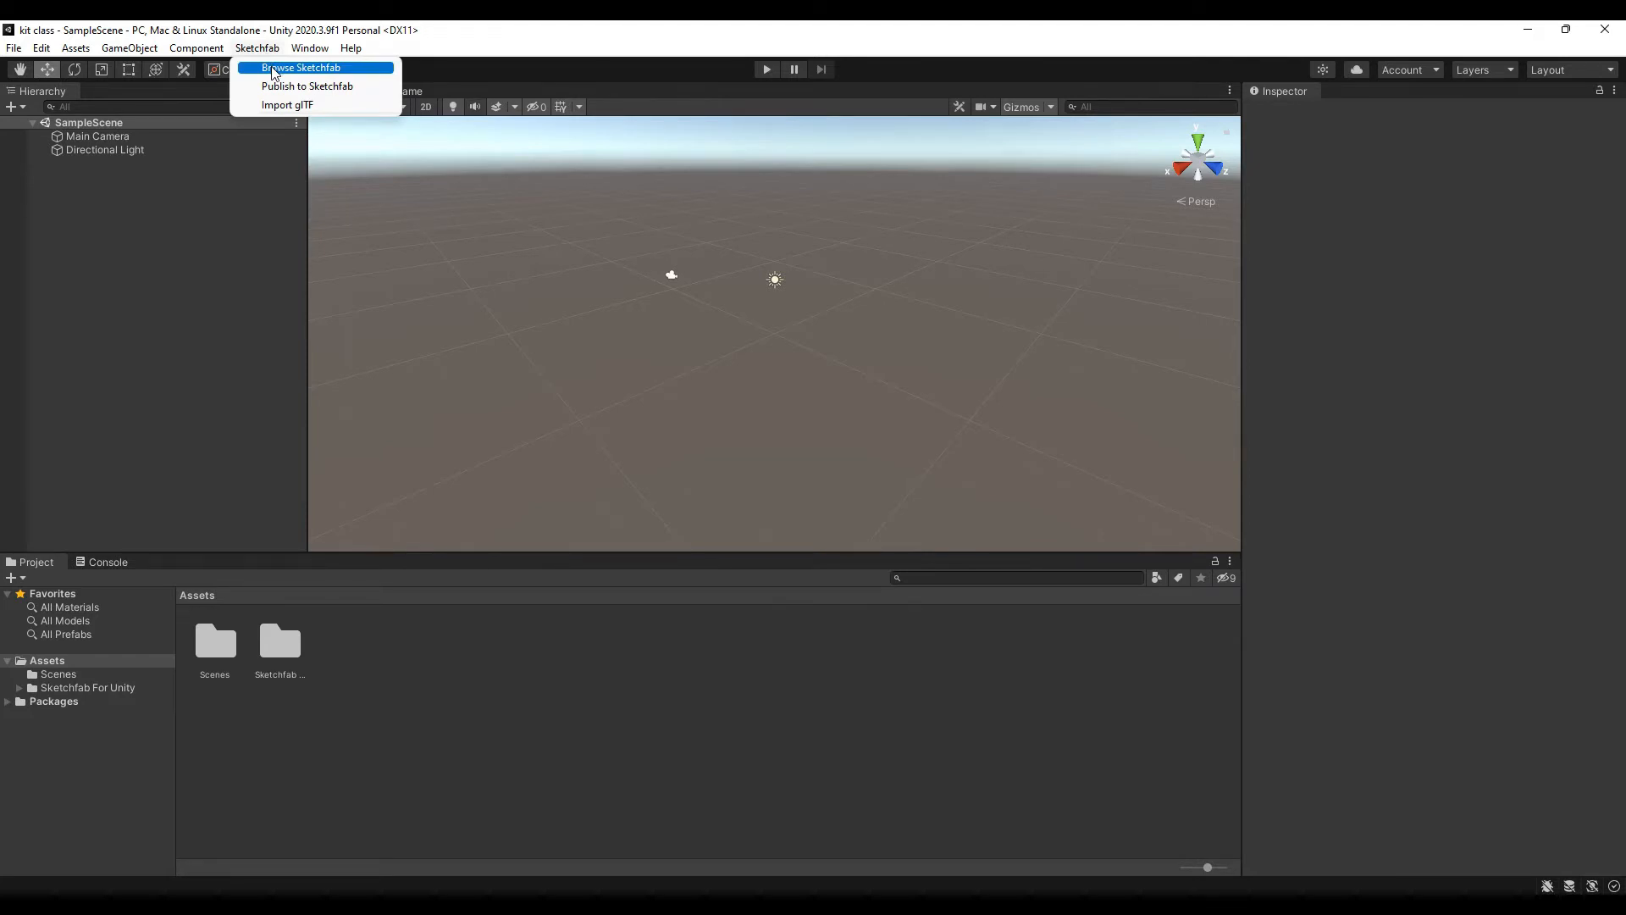
pyautogui.click(274, 69)
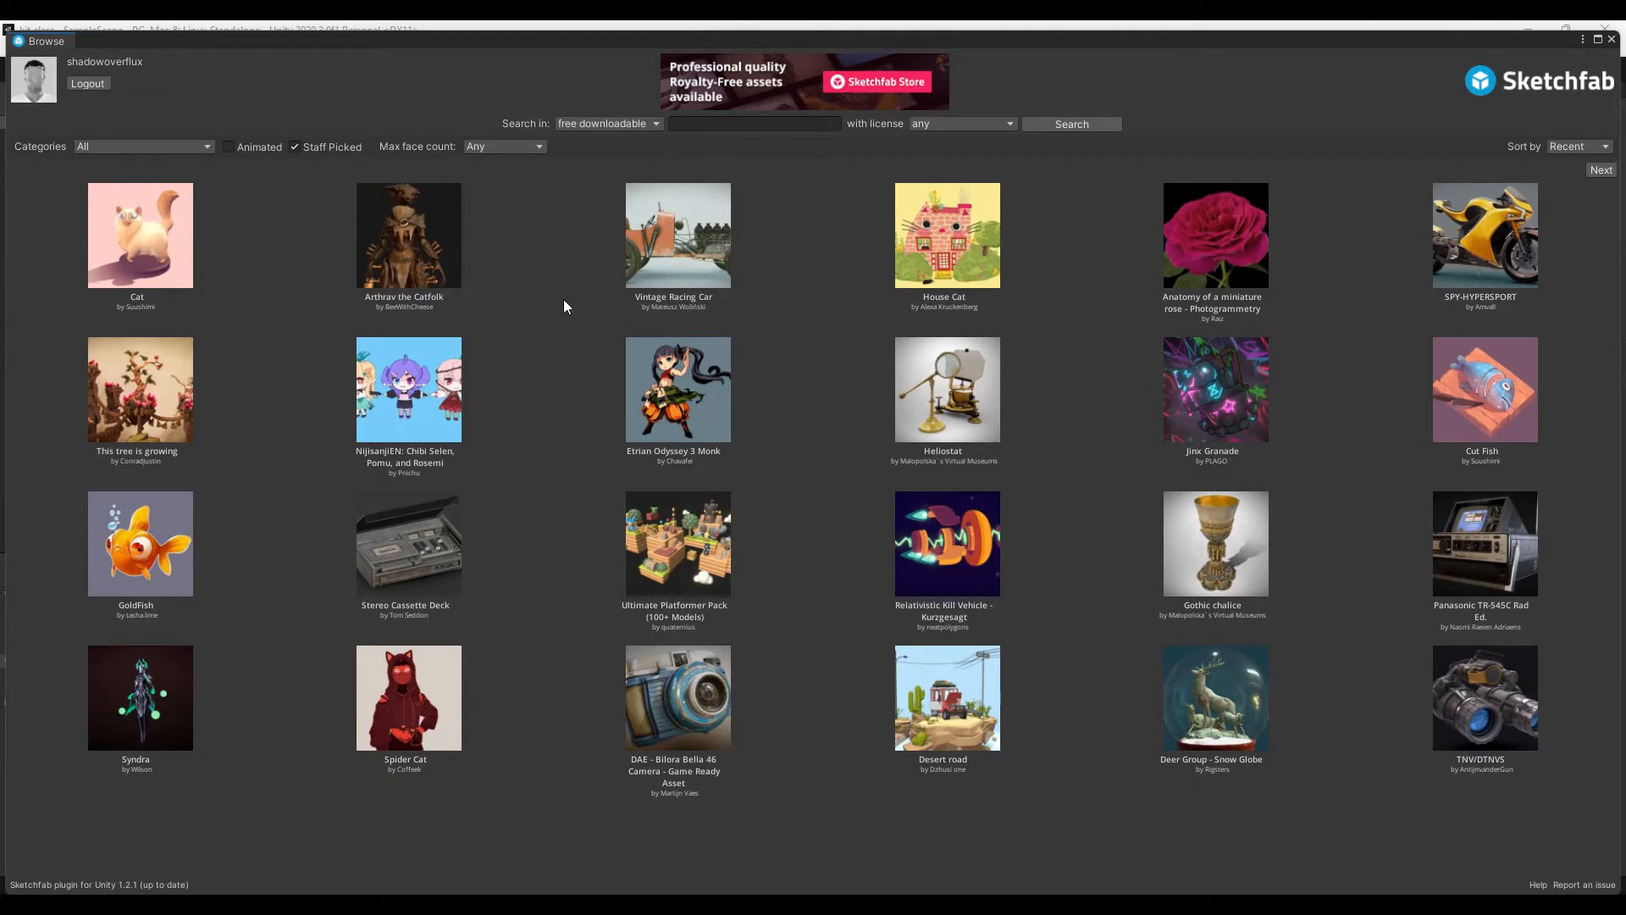
pyautogui.click(296, 148)
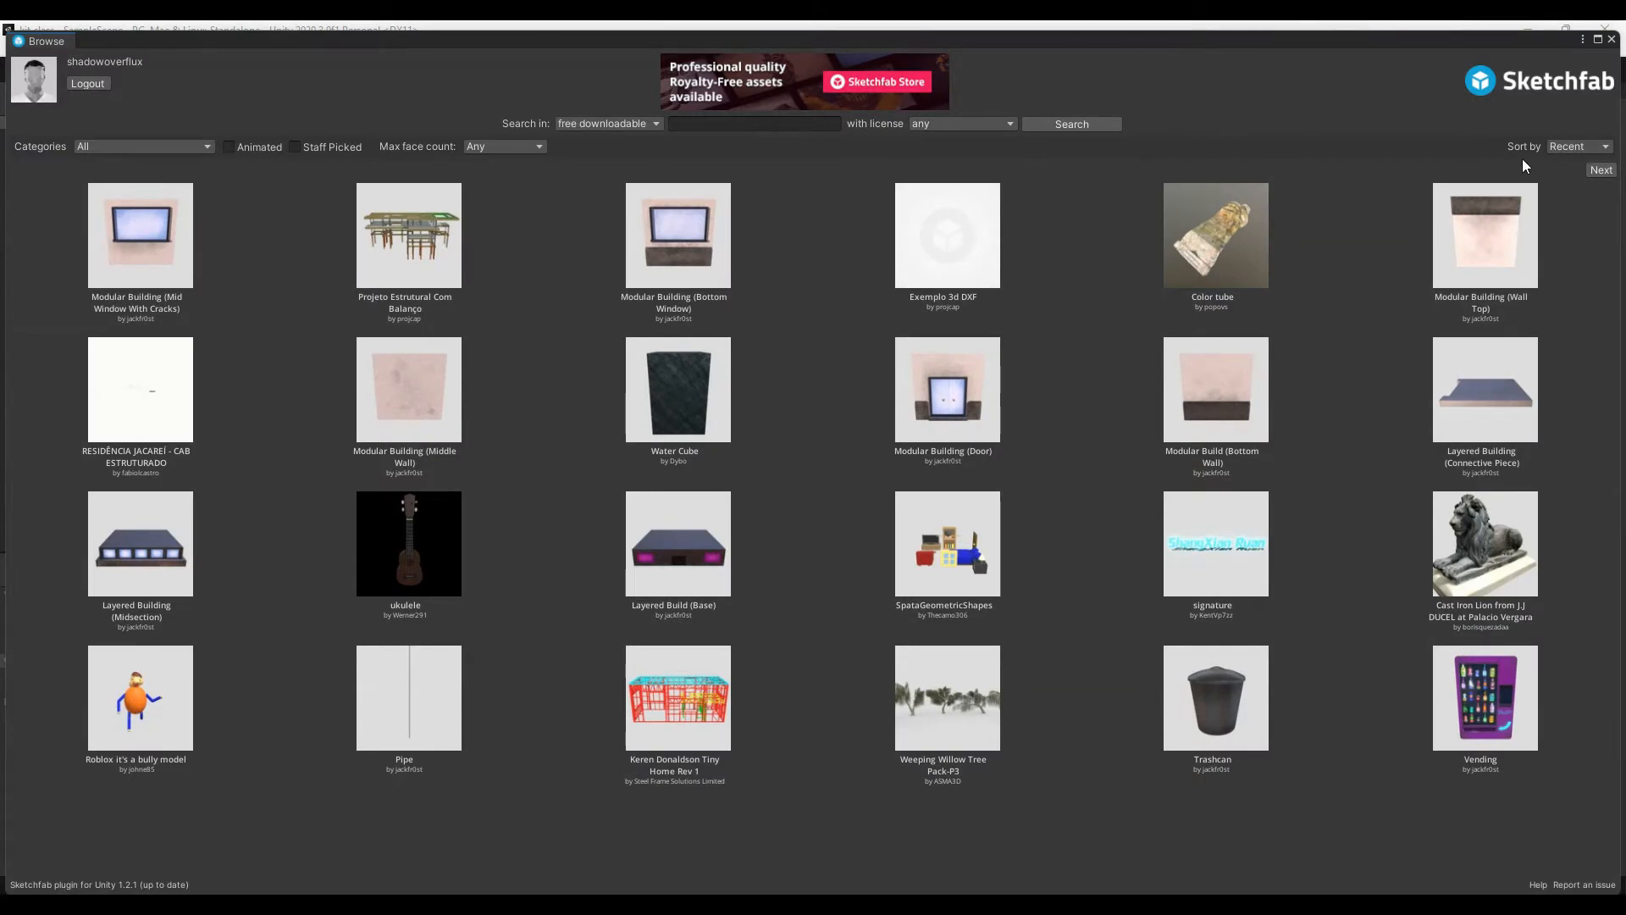
pyautogui.click(1565, 147)
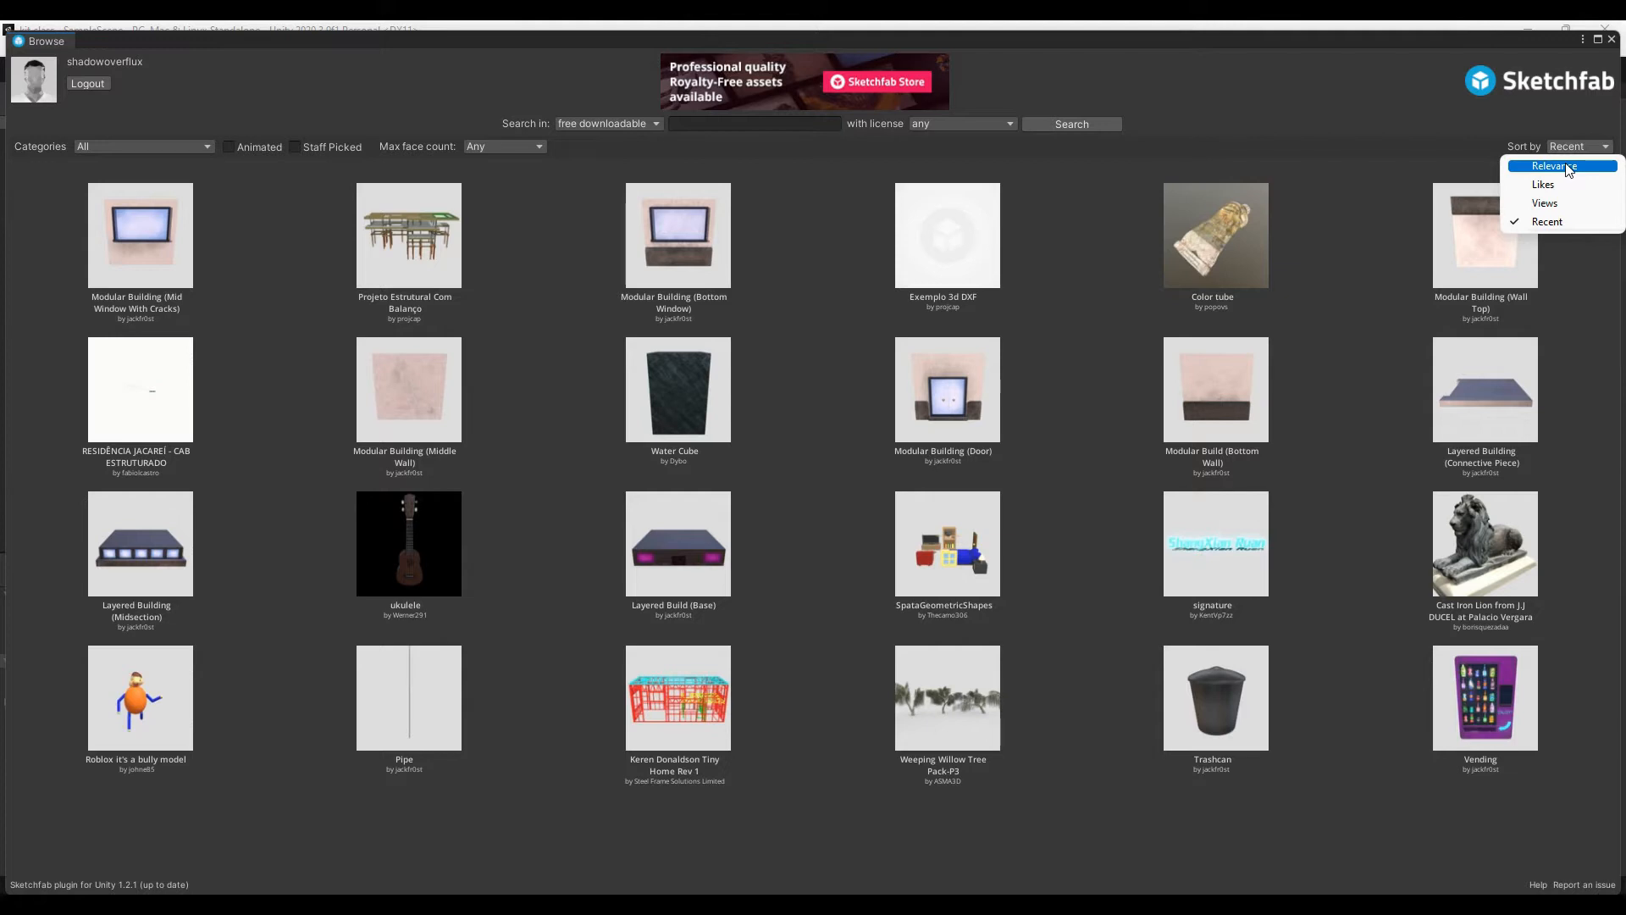
pyautogui.click(1568, 167)
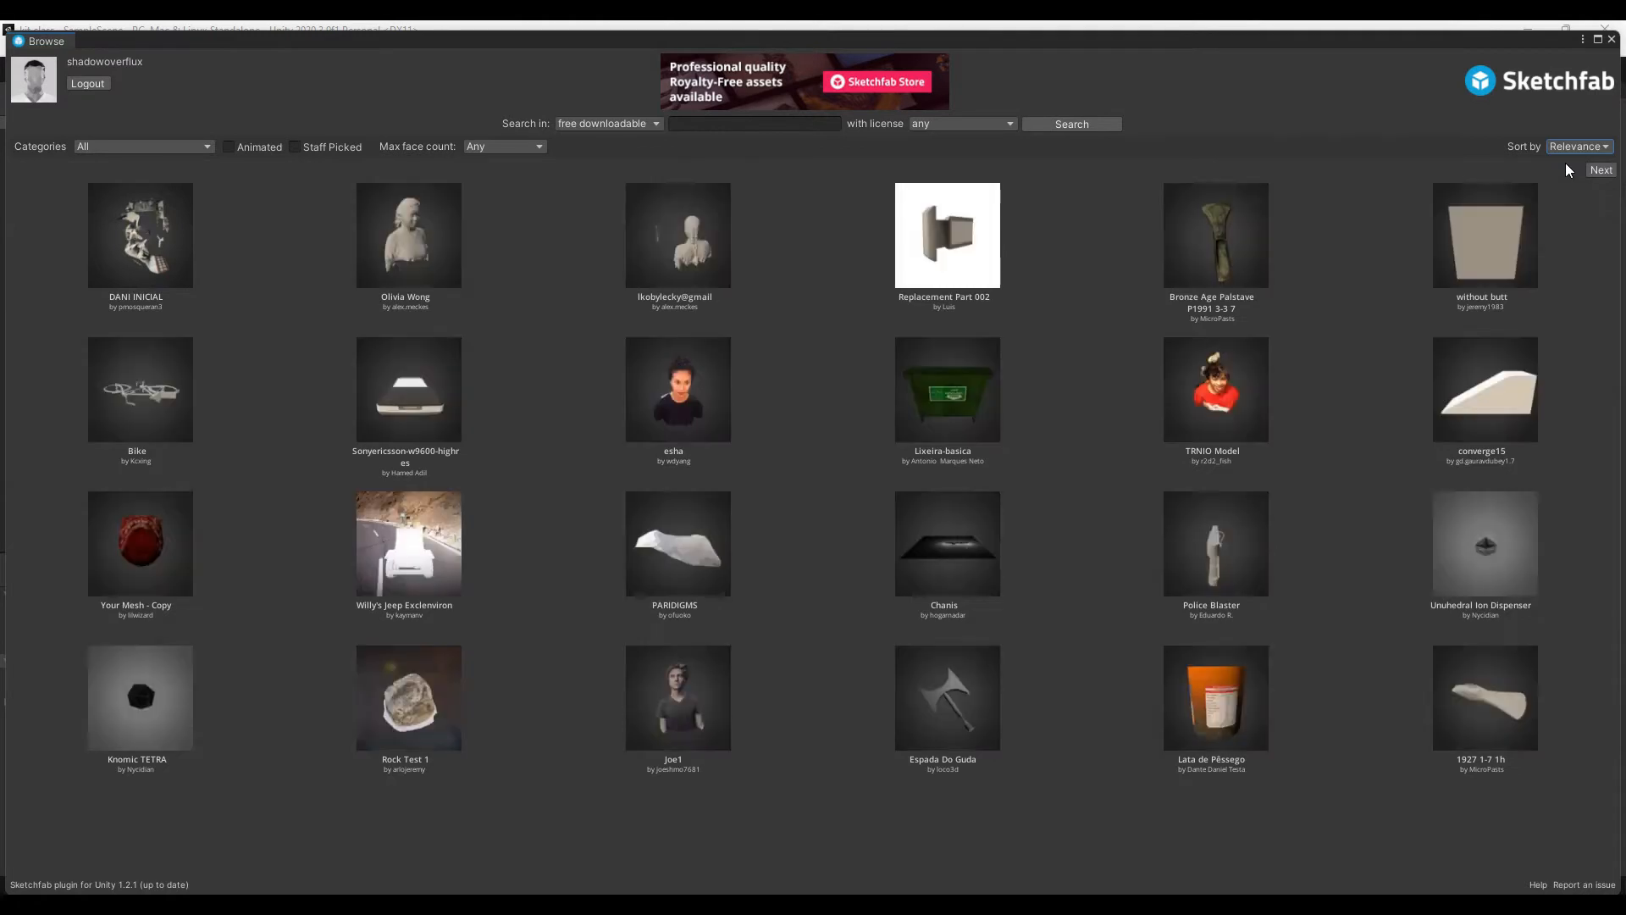
# Search the free downloadable models for "car" and go to the second page of results.
pyautogui.click(772, 124)
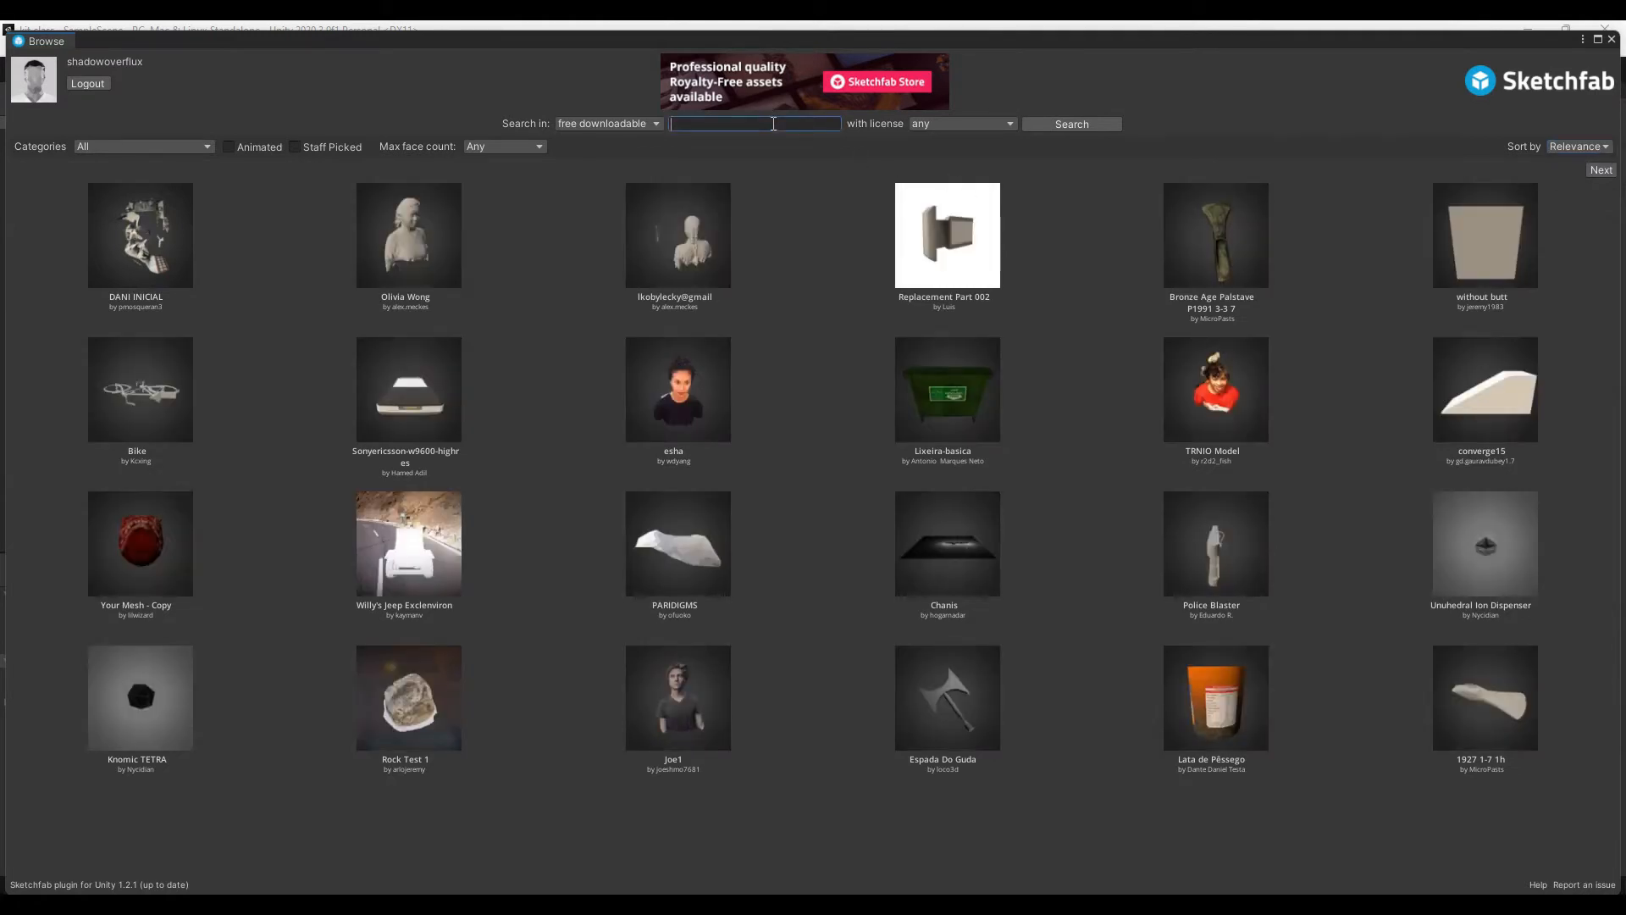
pyautogui.write('car')
pyautogui.click(1095, 123)
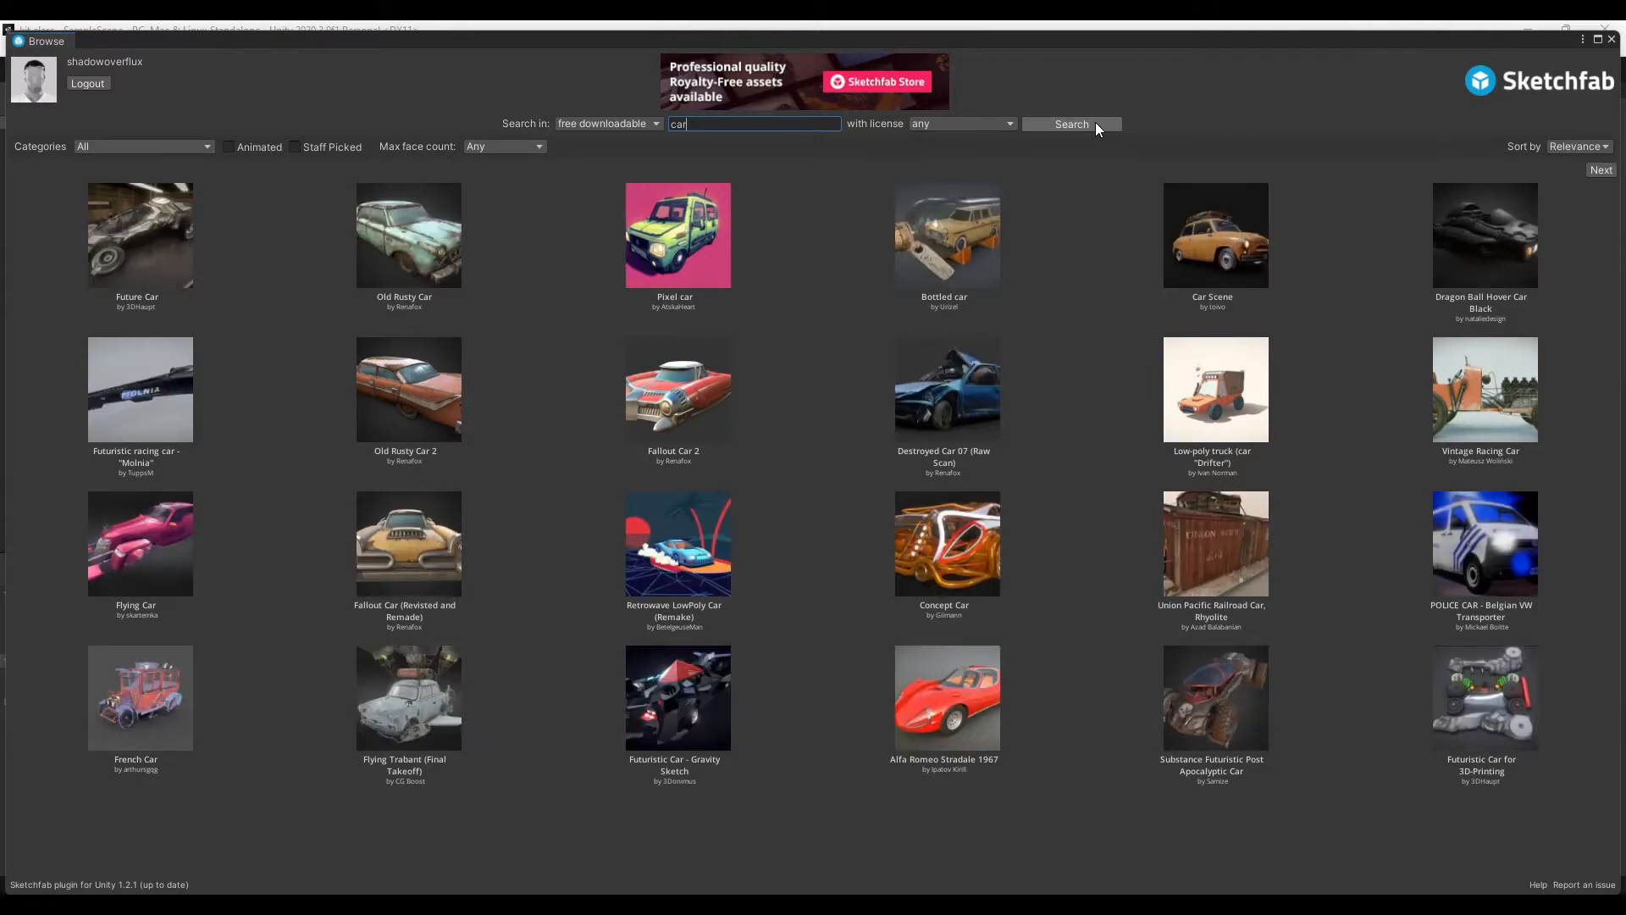
pyautogui.click(1095, 124)
pyautogui.click(1601, 172)
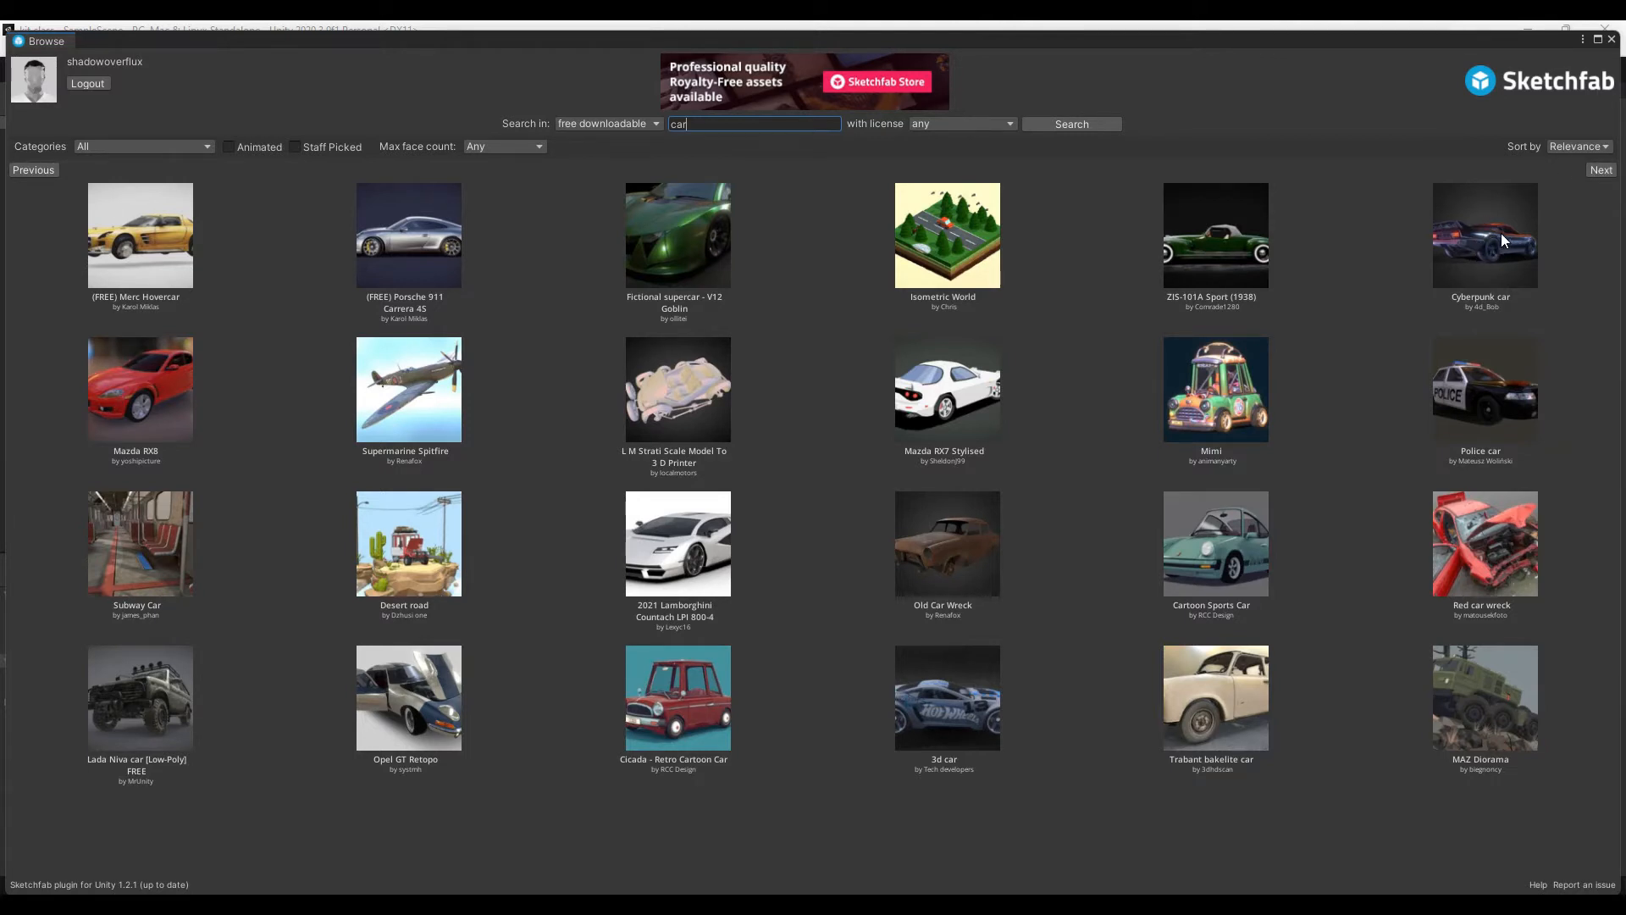
# Download the Cyberpunk car model with its prefab instantiated into the current scene, then close the Sketchfab windows.
pyautogui.click(1478, 245)
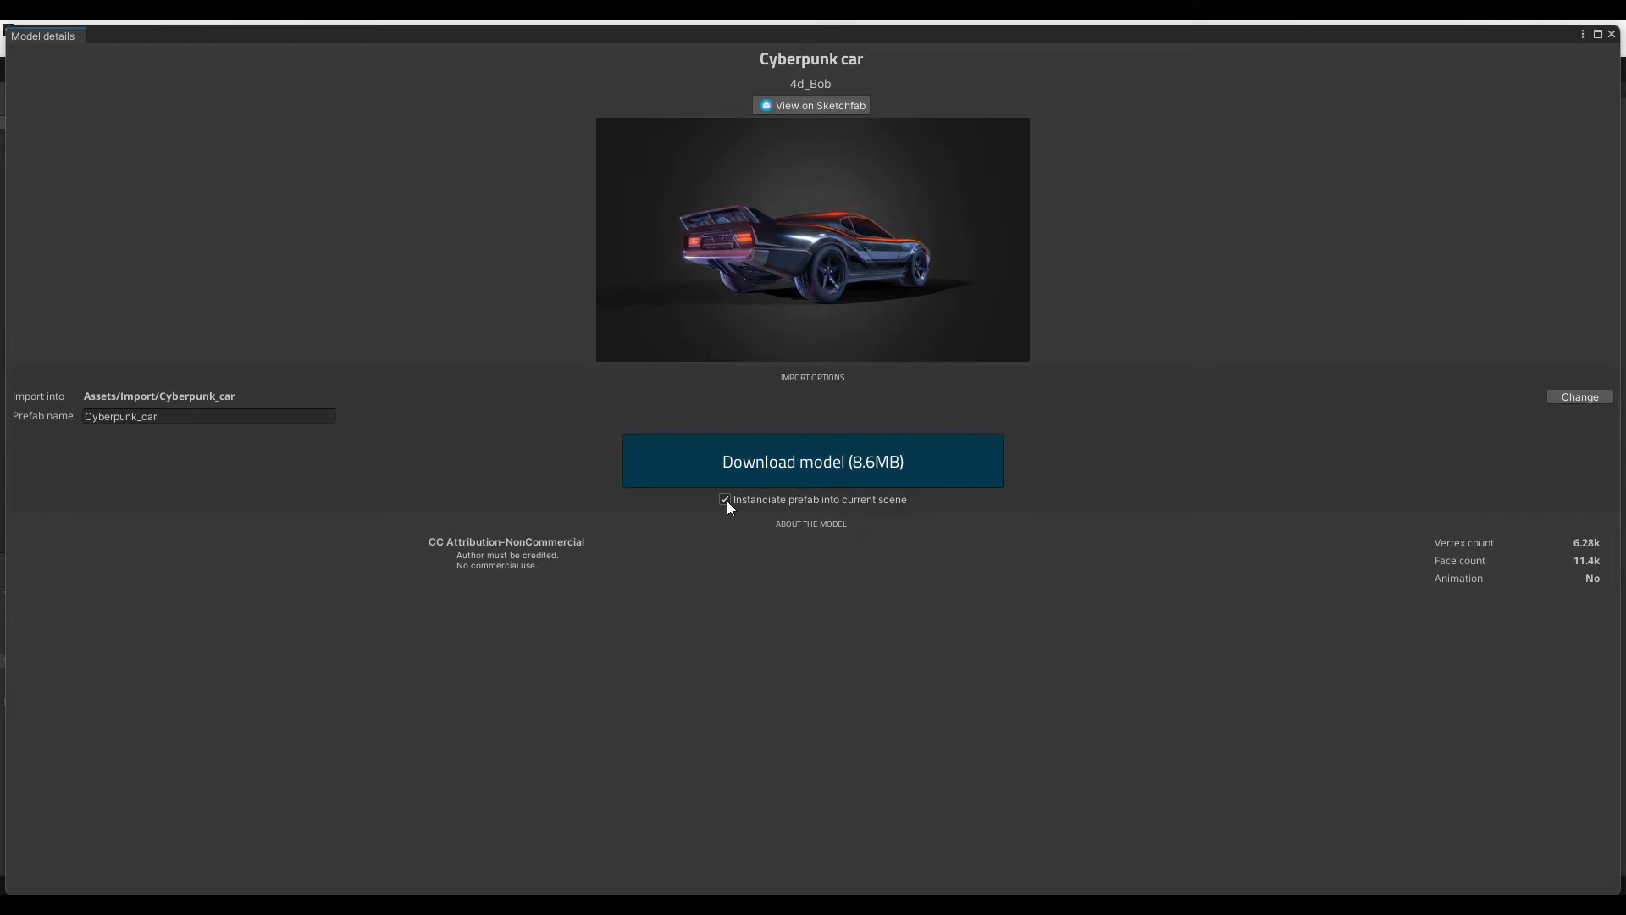
pyautogui.click(768, 467)
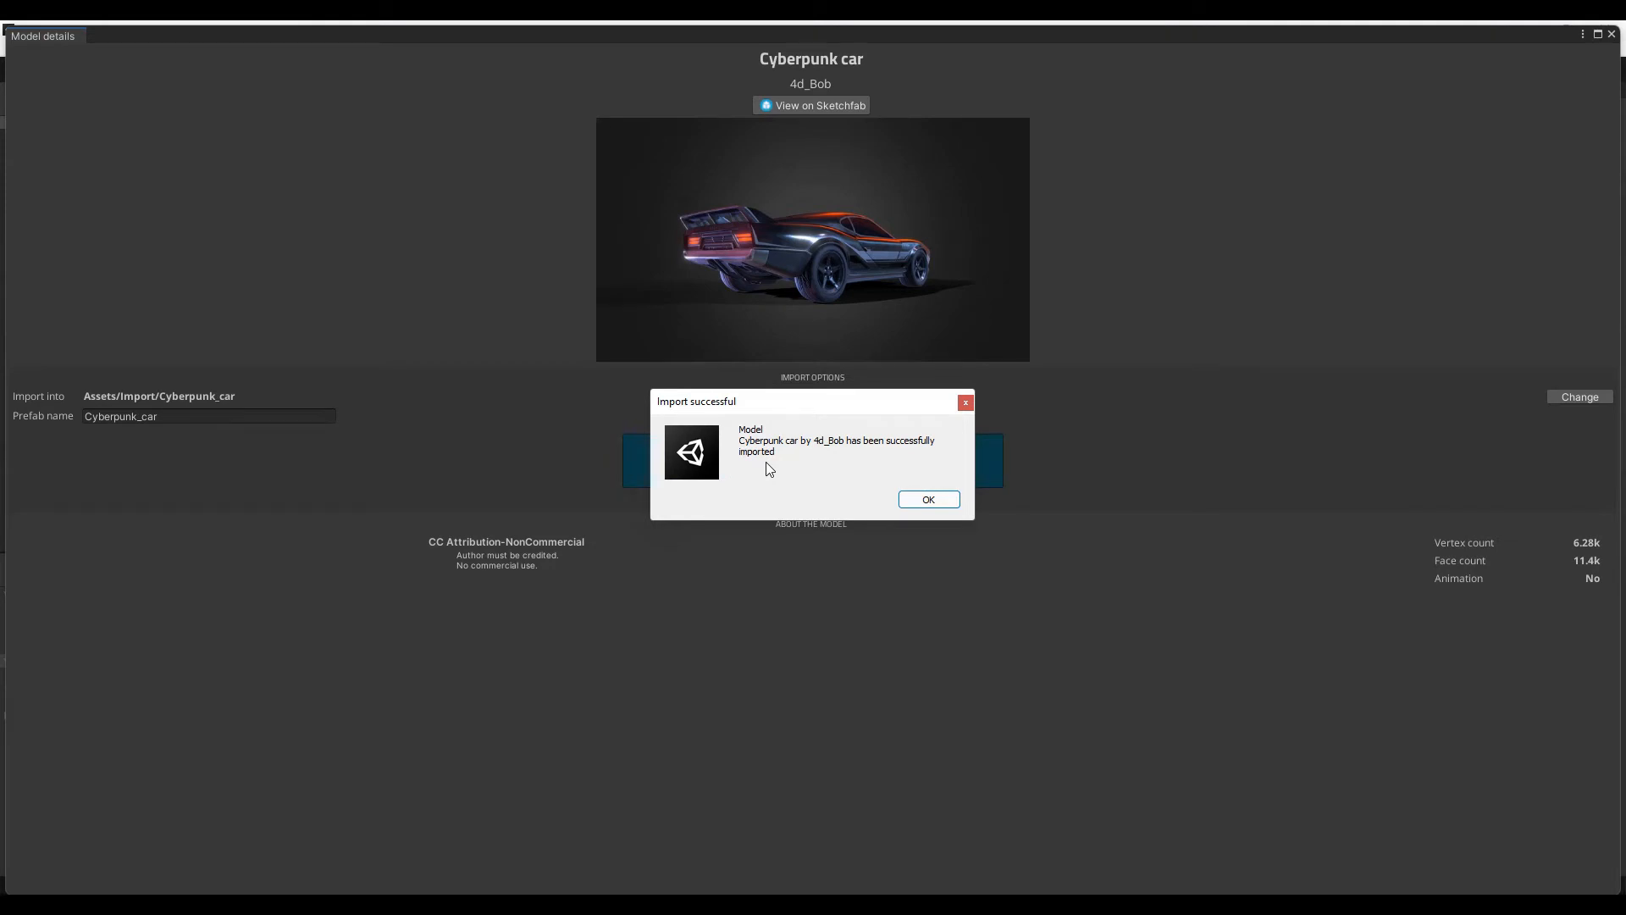
pyautogui.click(927, 500)
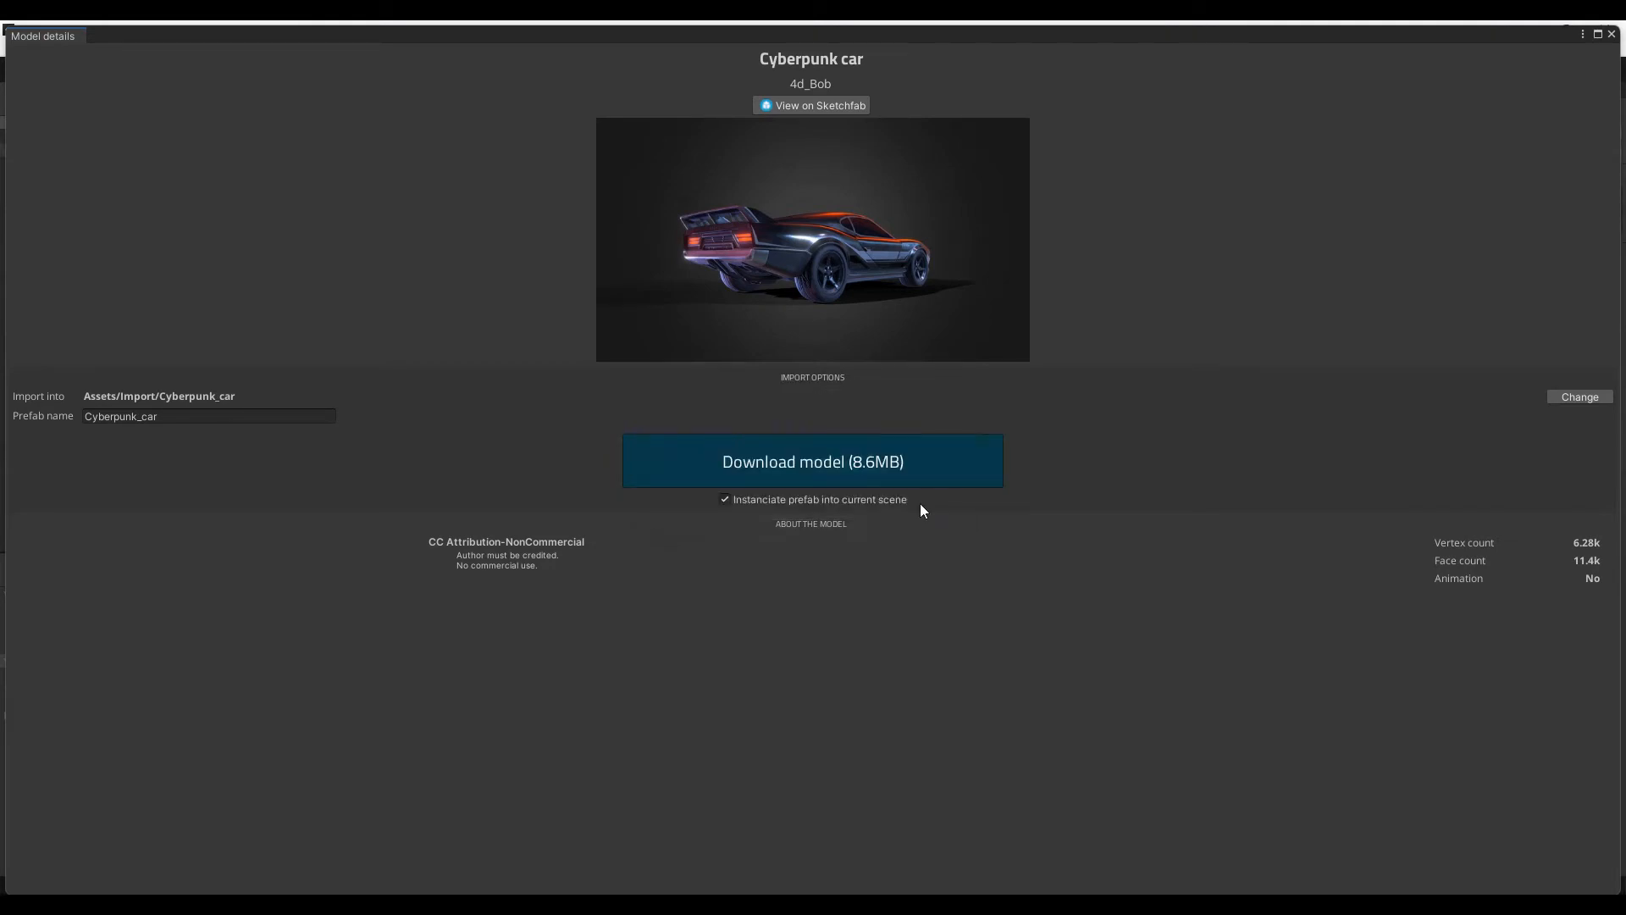
pyautogui.click(1612, 35)
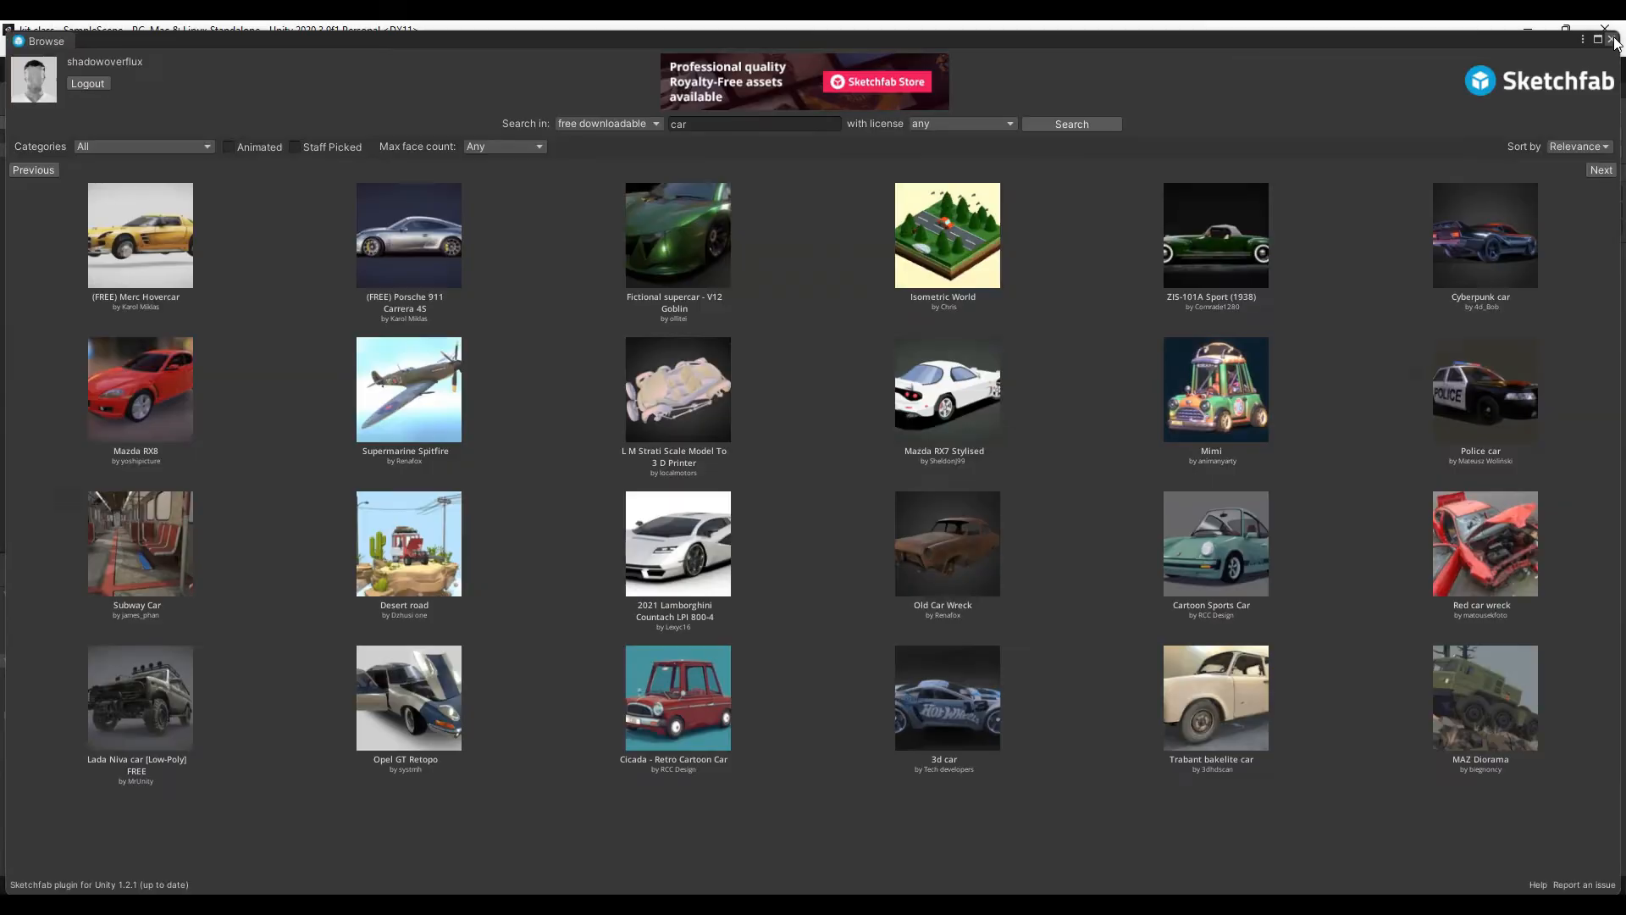
pyautogui.click(1612, 40)
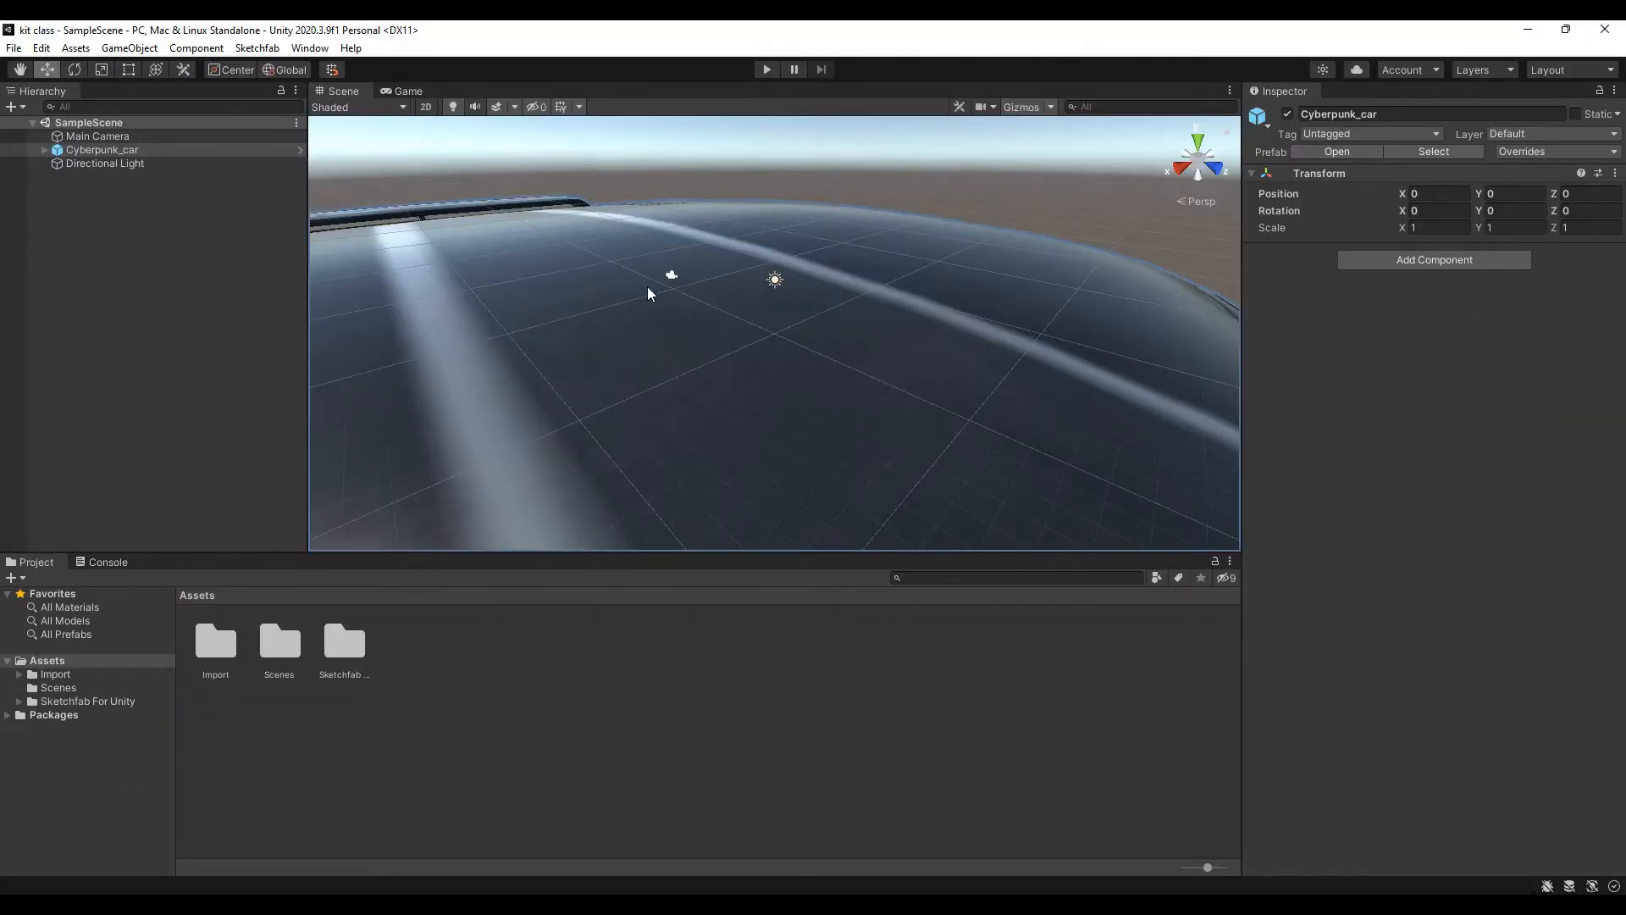
# Add a new layer named NavMesh as User Layer 14 in the project's layer settings.
pyautogui.scroll(-5, 649, 293)
pyautogui.scroll(-8, 650, 293)
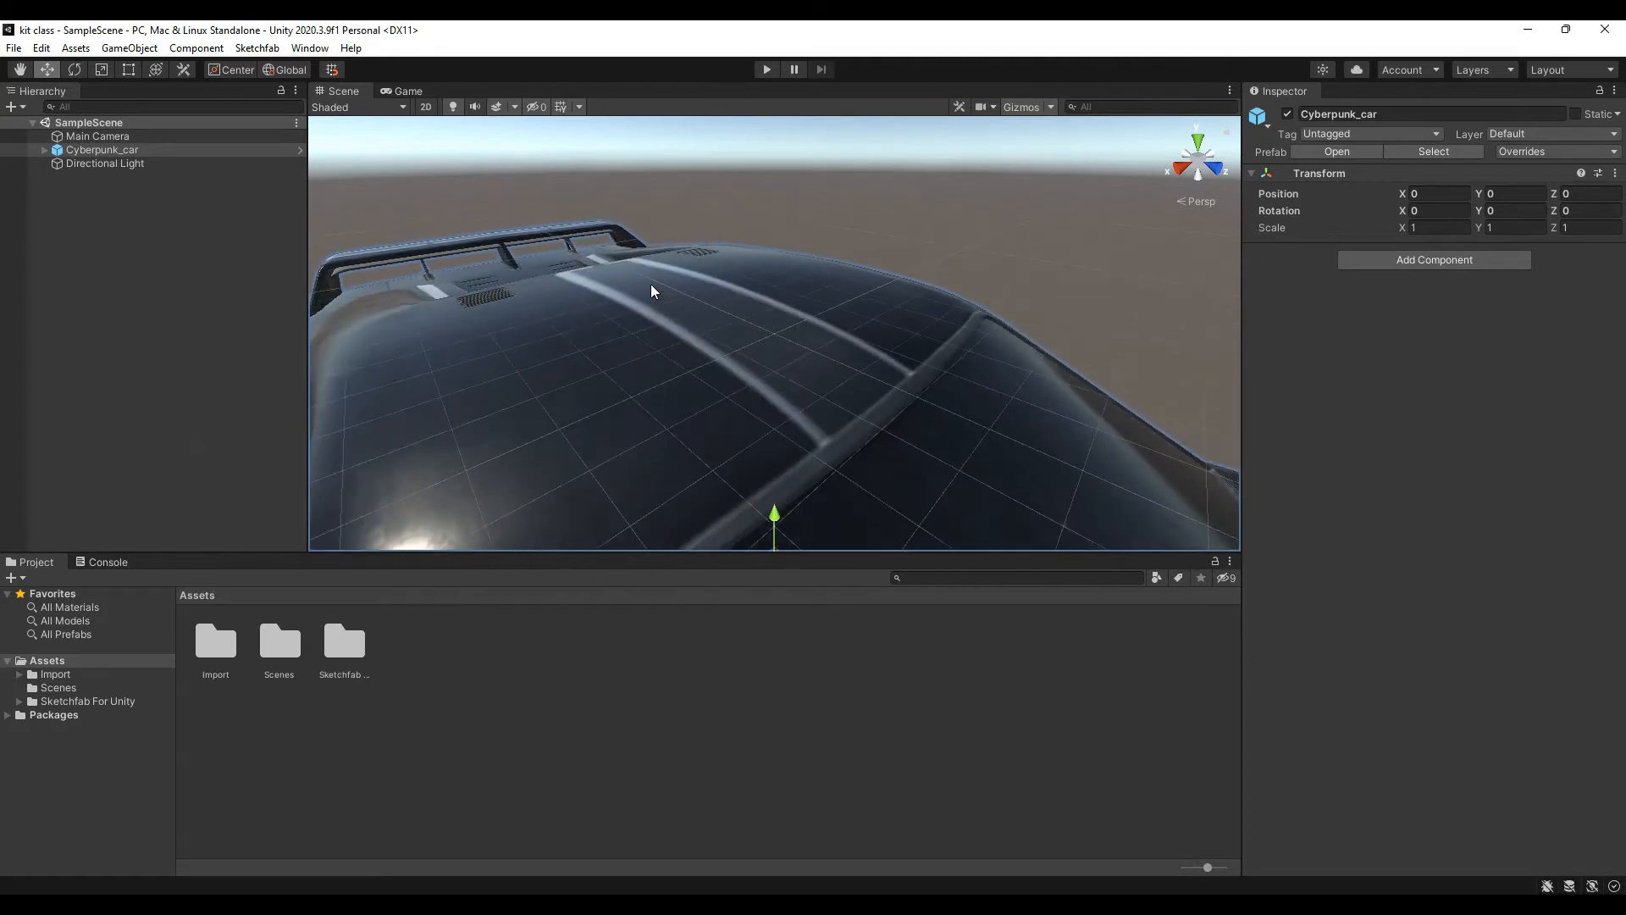
pyautogui.scroll(-8, 652, 290)
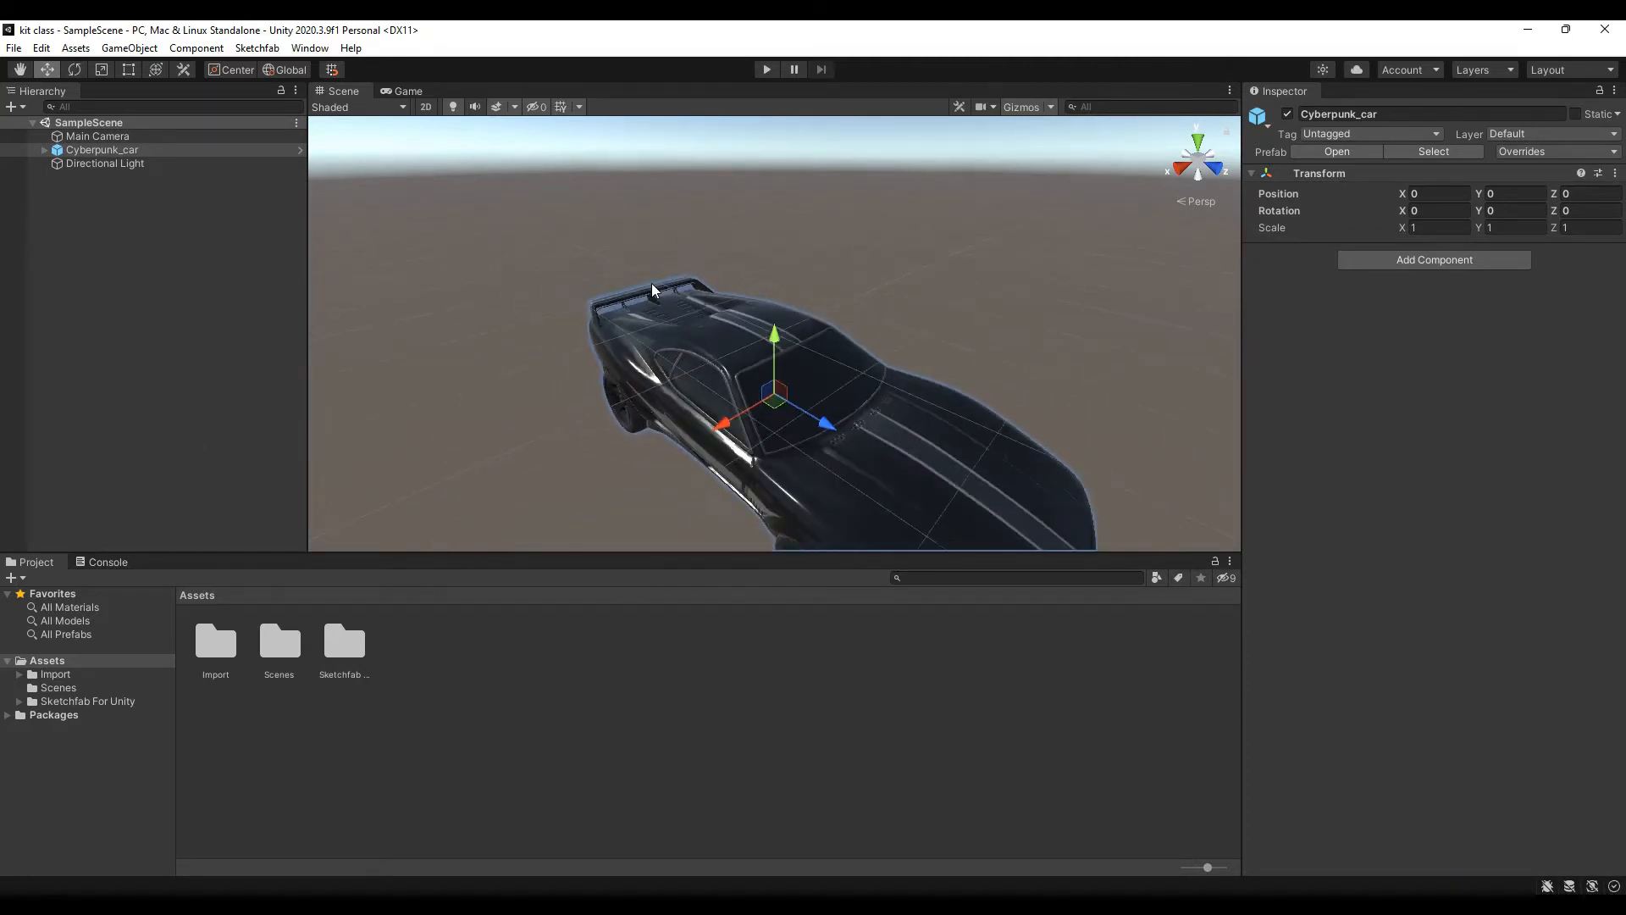
pyautogui.scroll(-2, 652, 290)
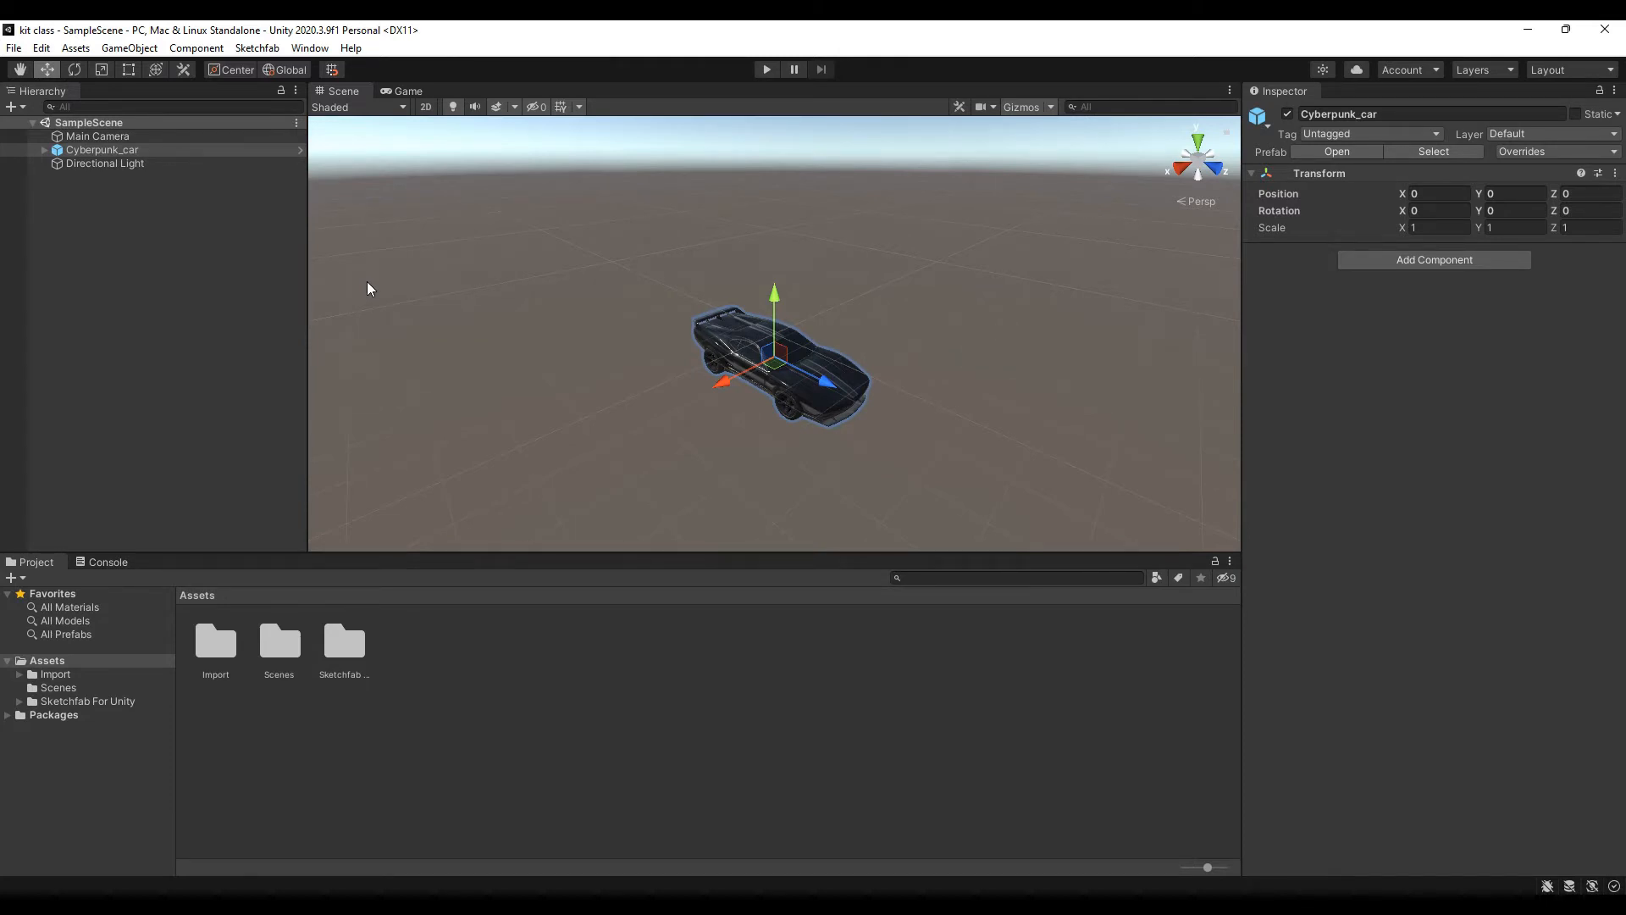
pyautogui.click(113, 154)
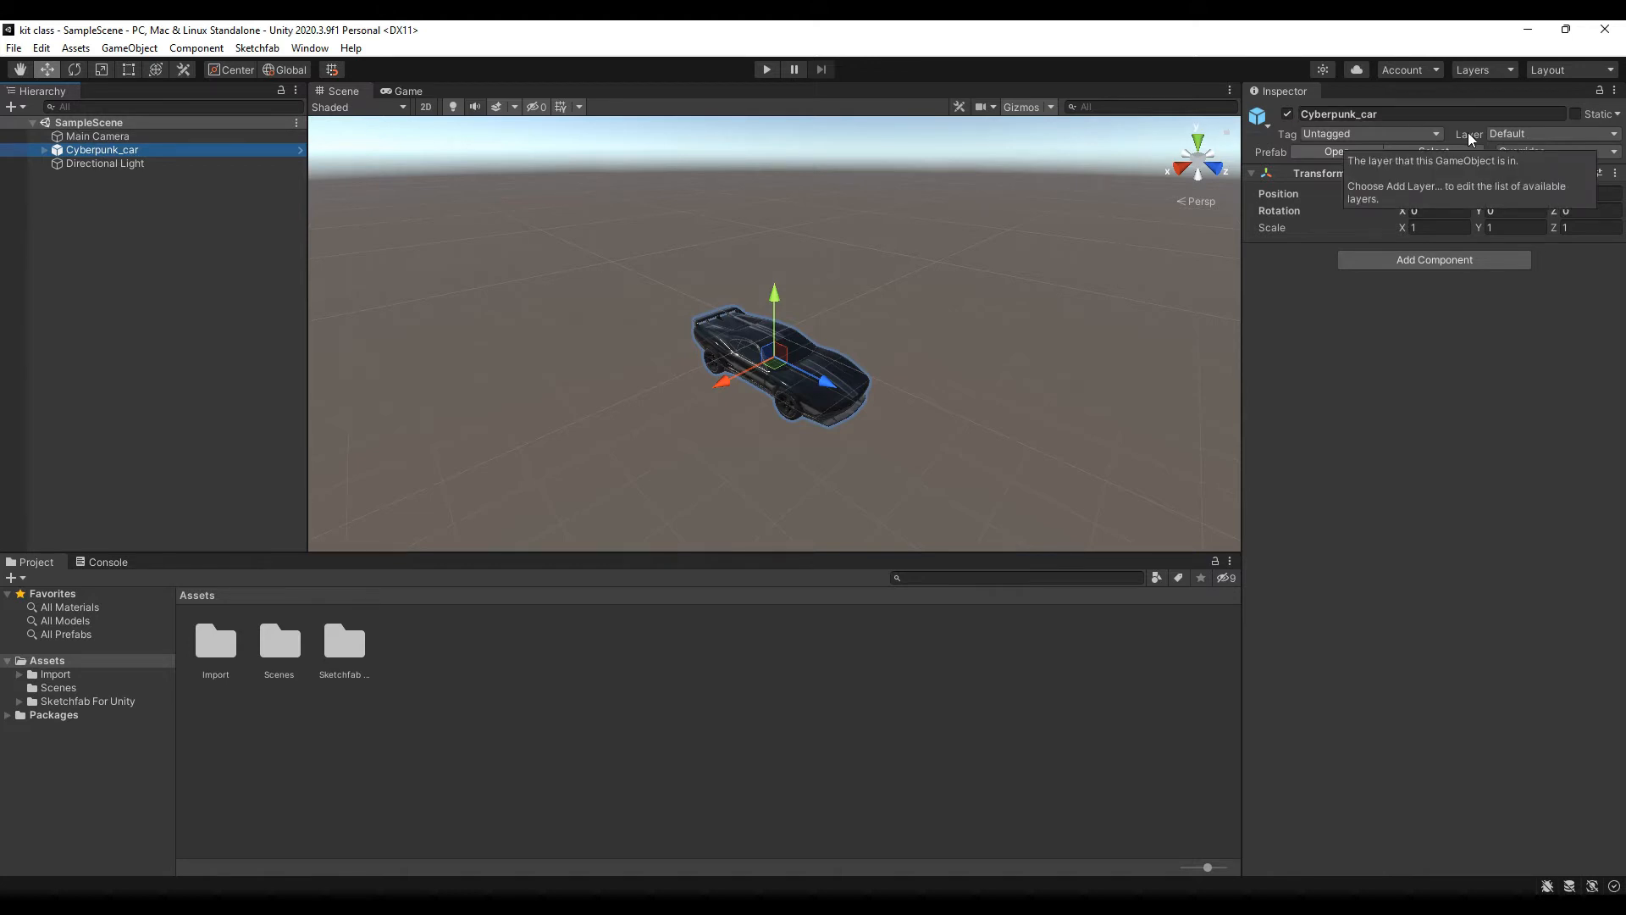
pyautogui.click(1506, 135)
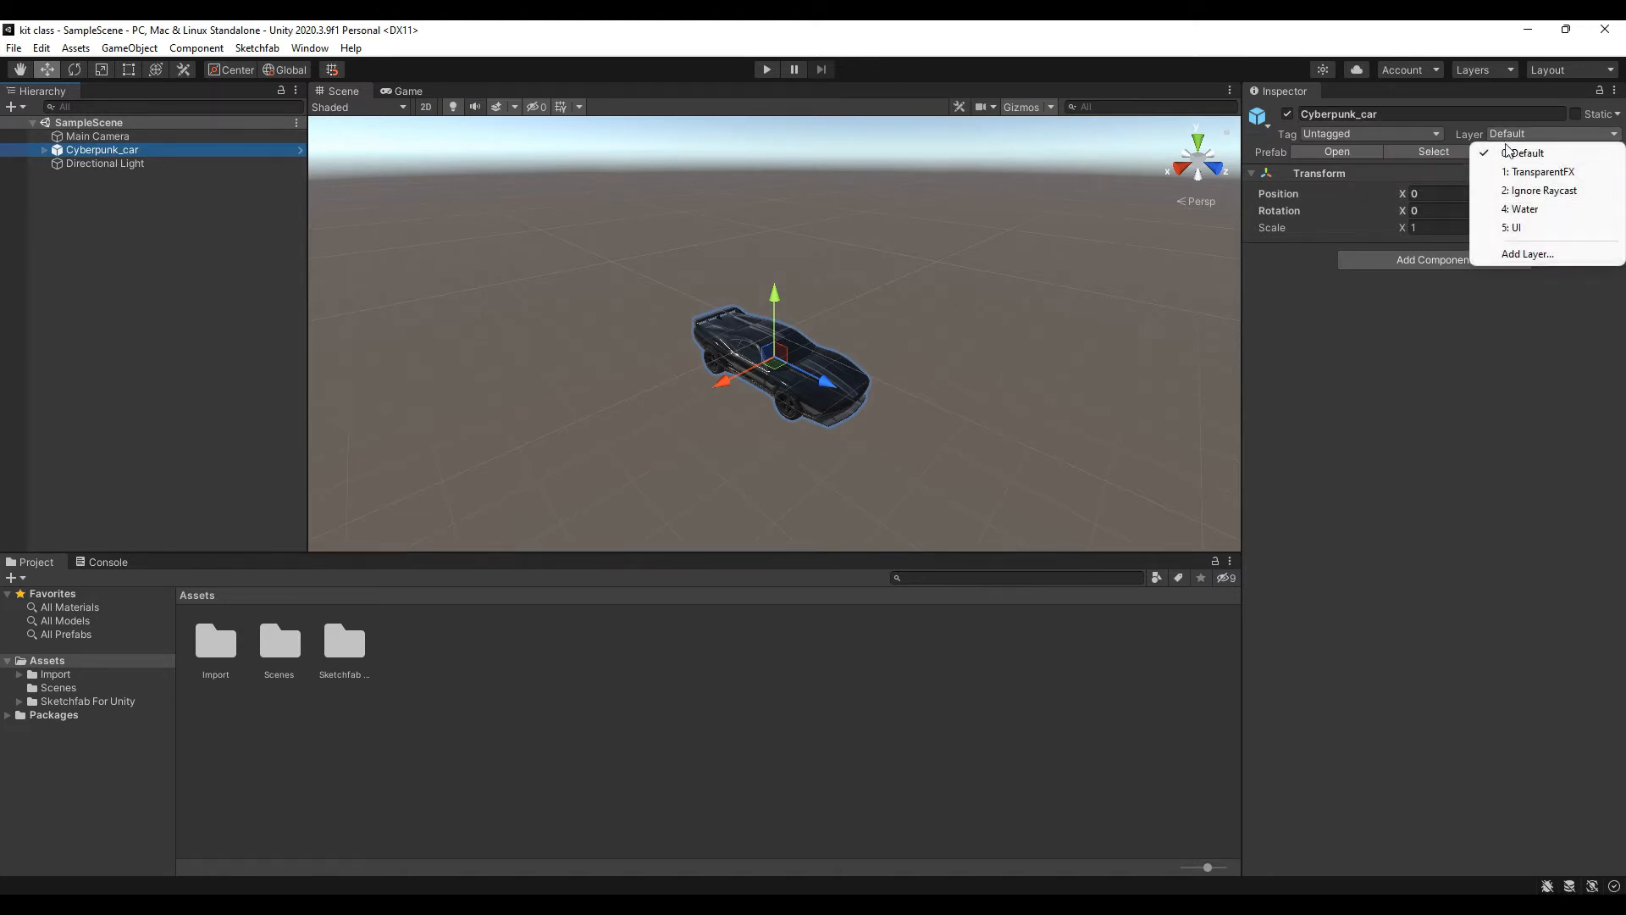
pyautogui.click(1512, 255)
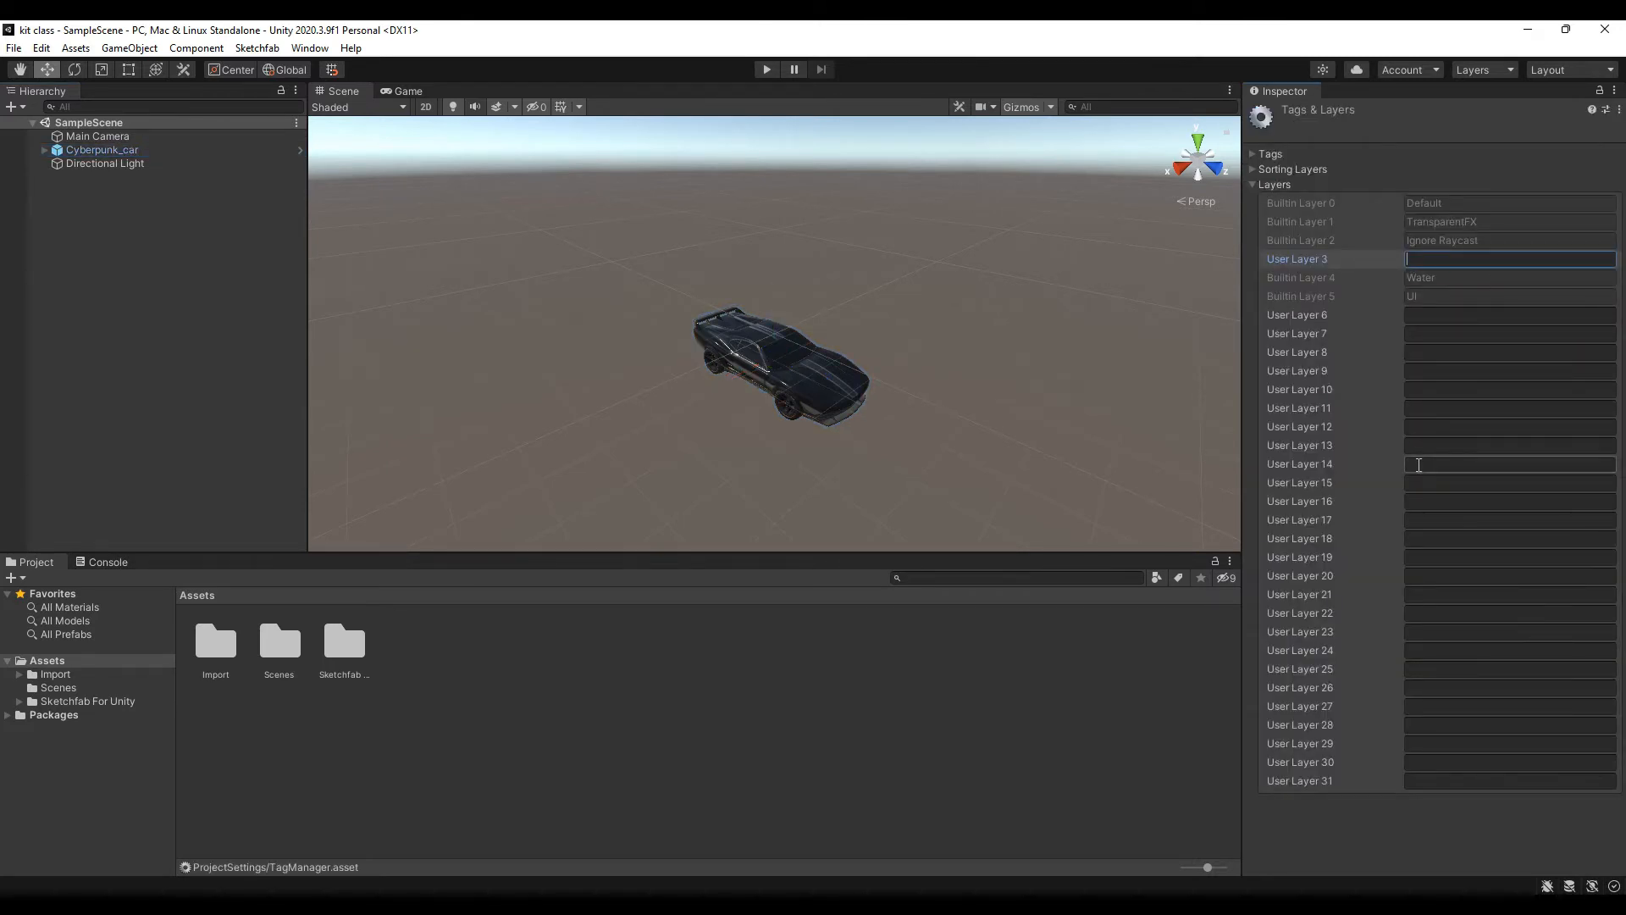
pyautogui.click(1419, 465)
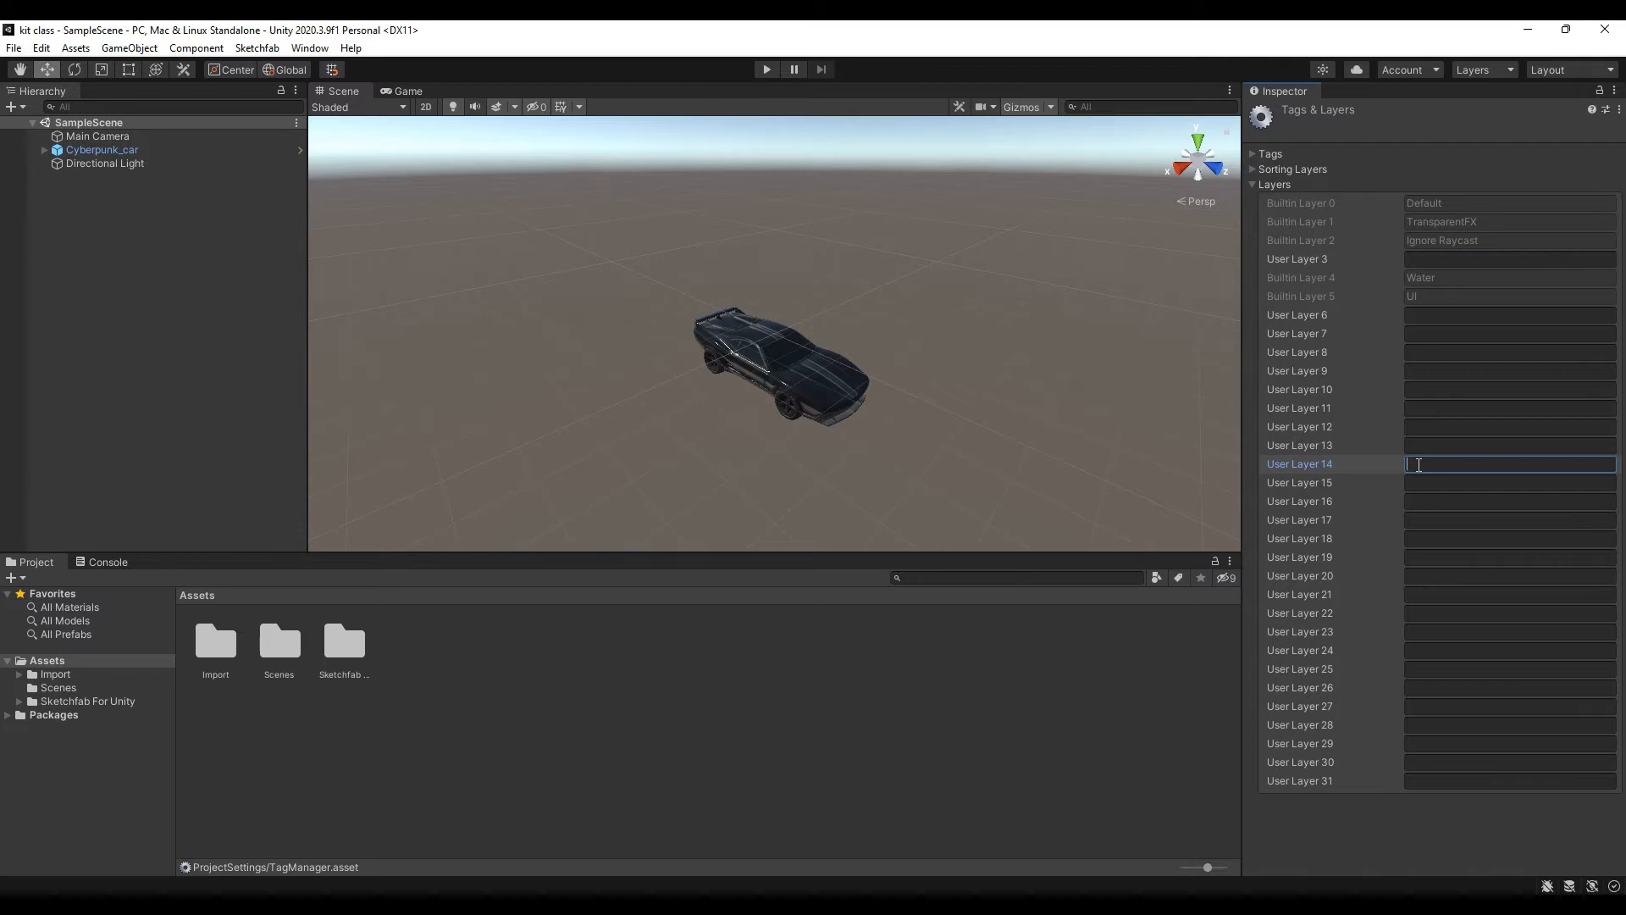
pyautogui.write('NavMesh')
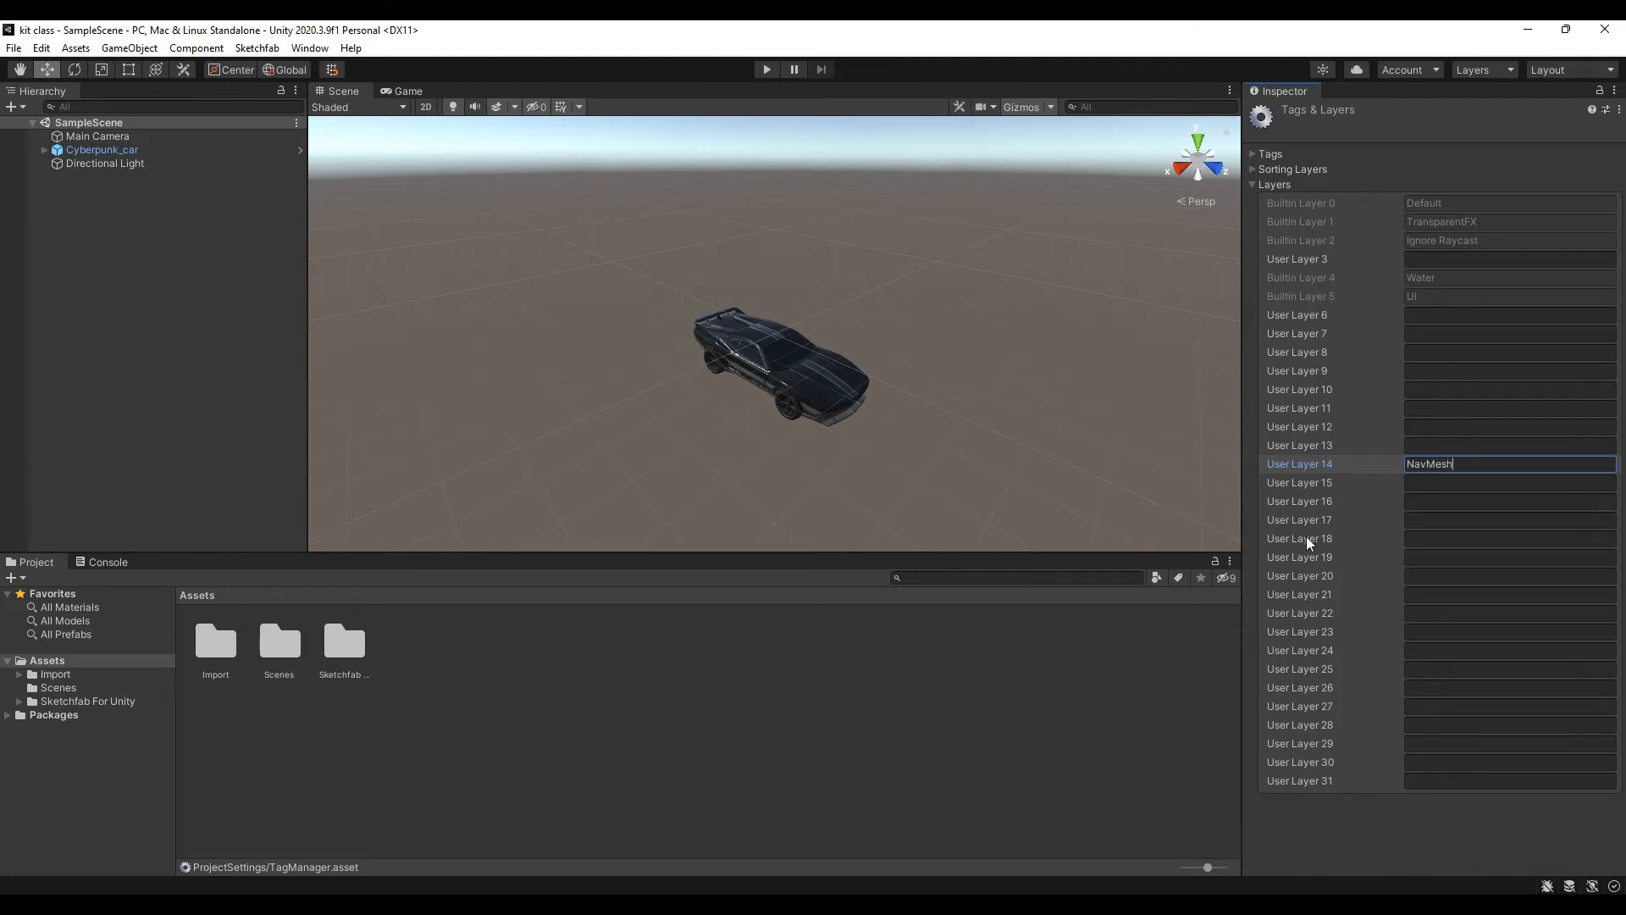
pyautogui.click(1065, 679)
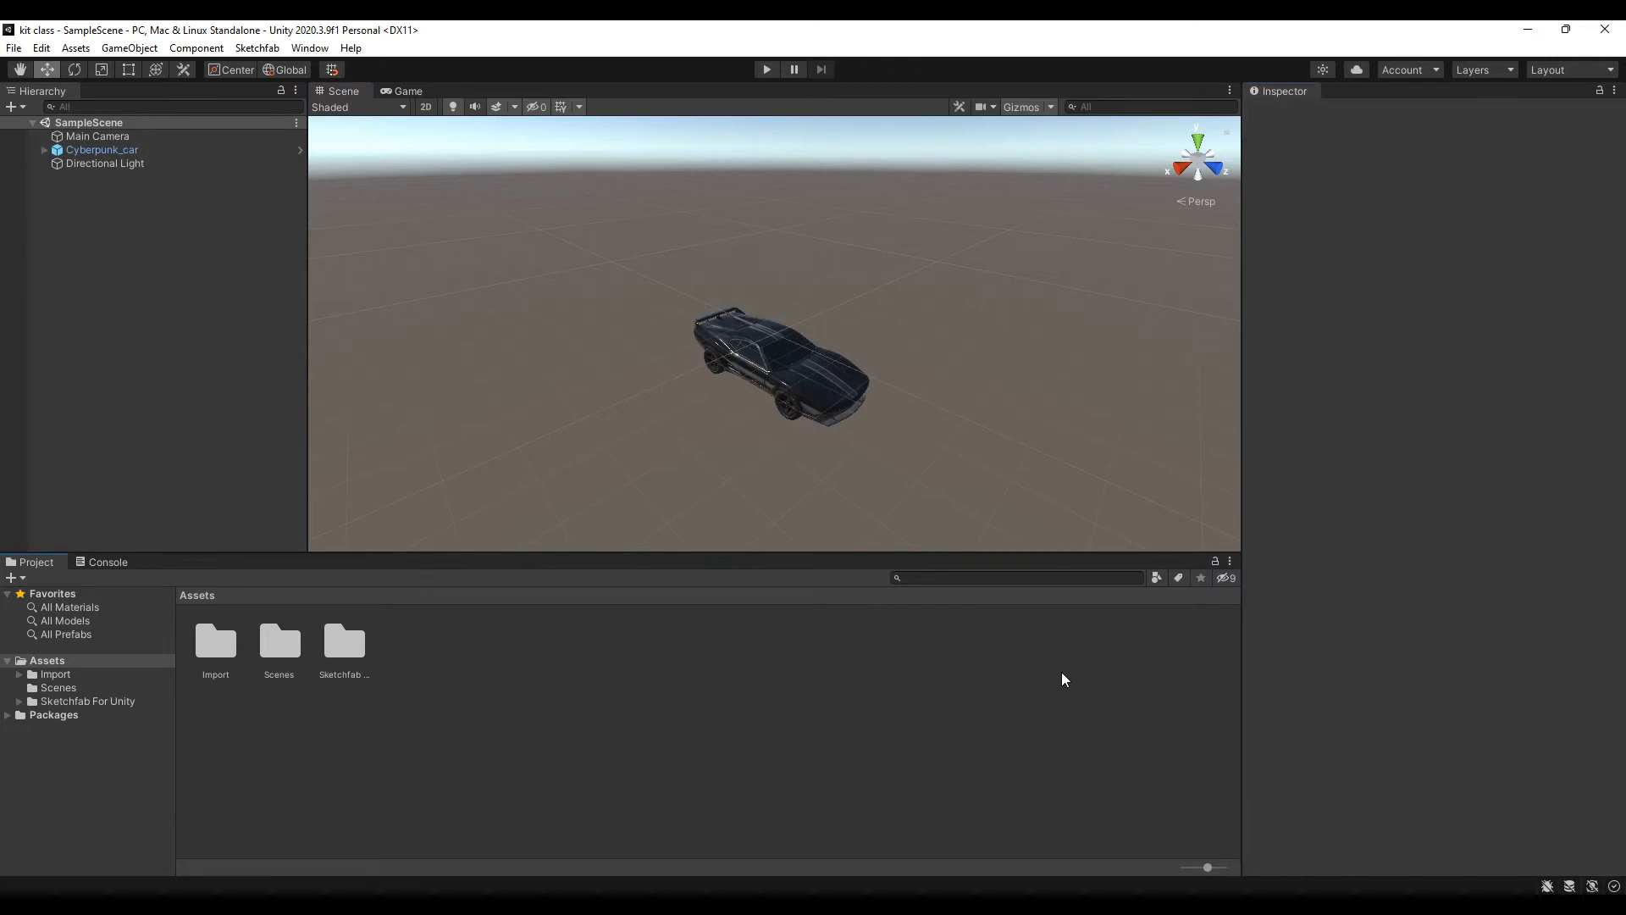
# Unpack the Cyberpunk_car prefab in the scene completely.
pyautogui.click(174, 153)
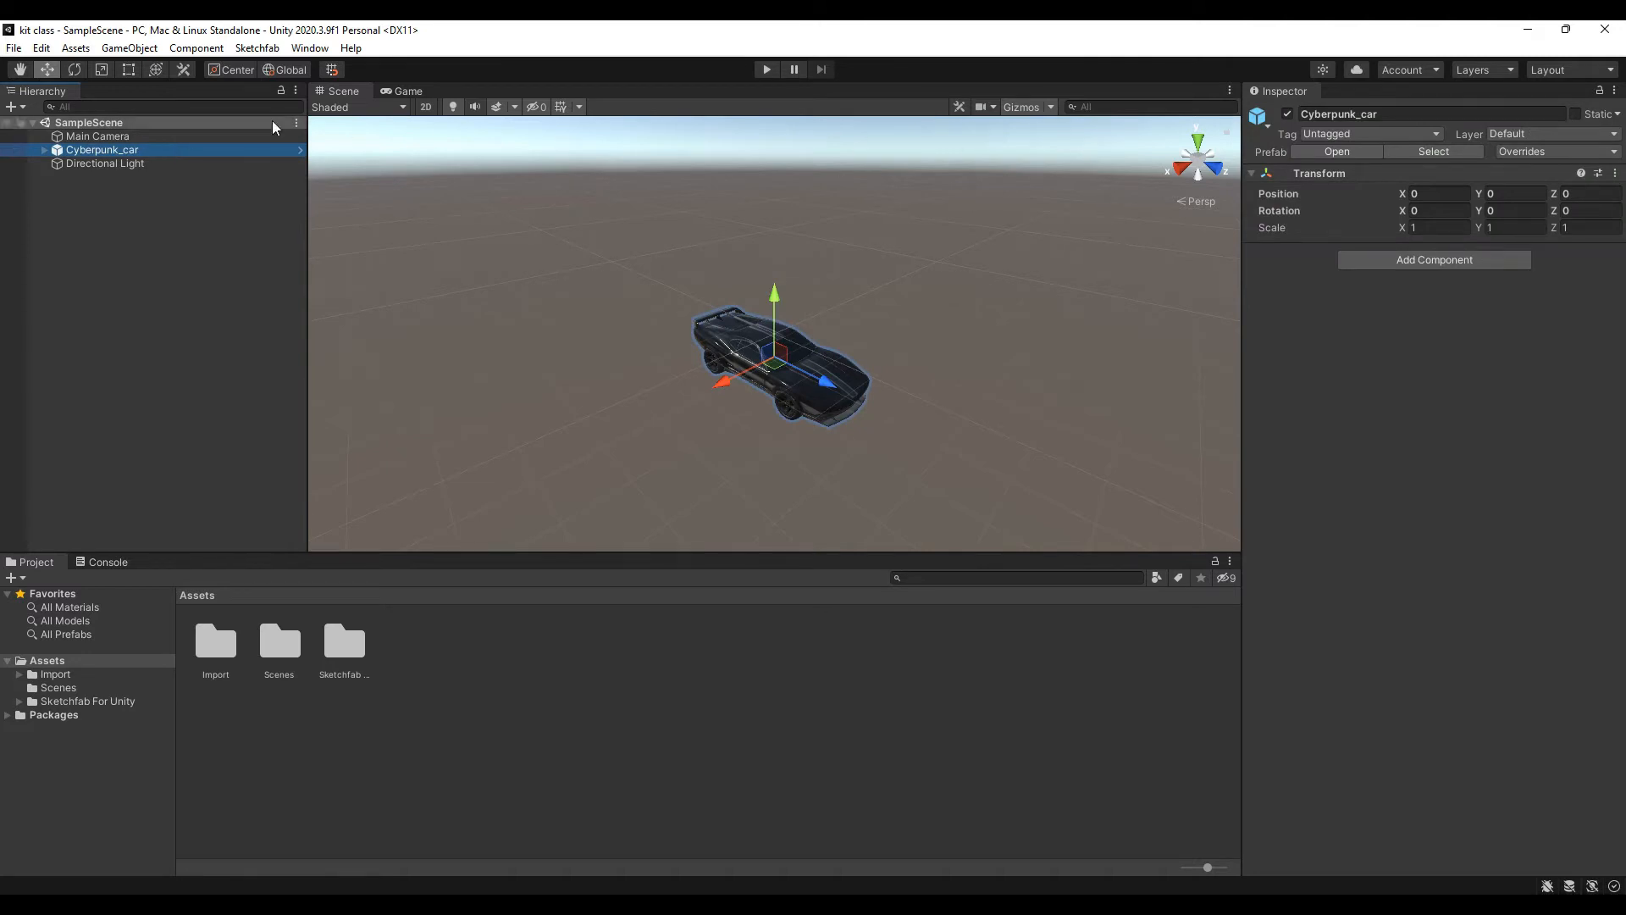
pyautogui.rightClick(156, 151)
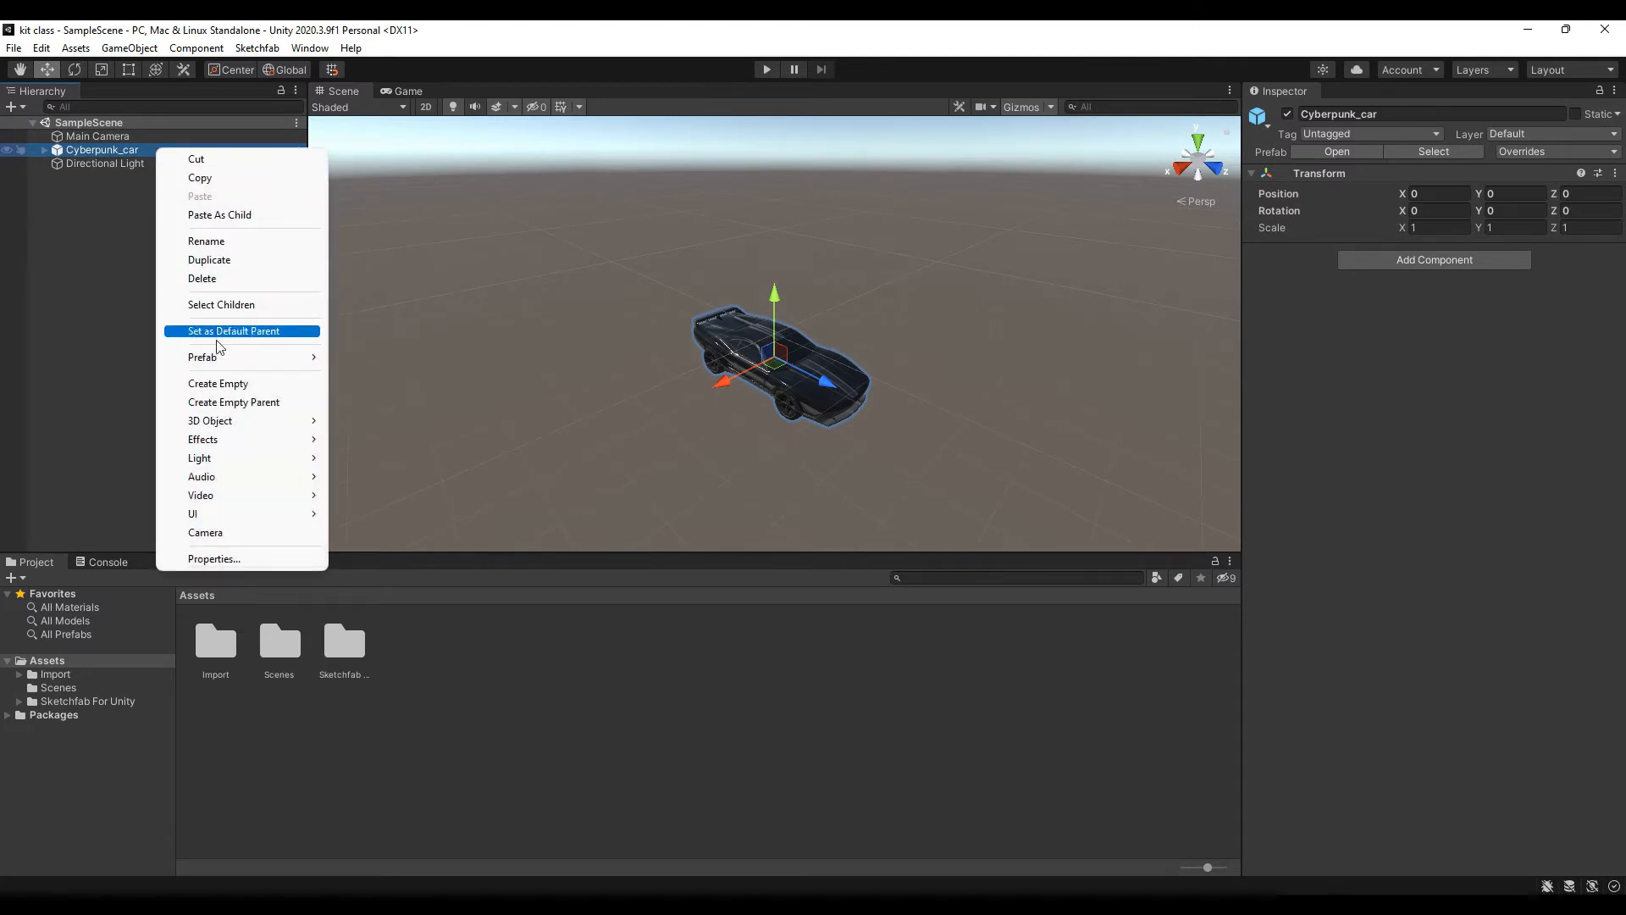
pyautogui.moveTo(217, 360)
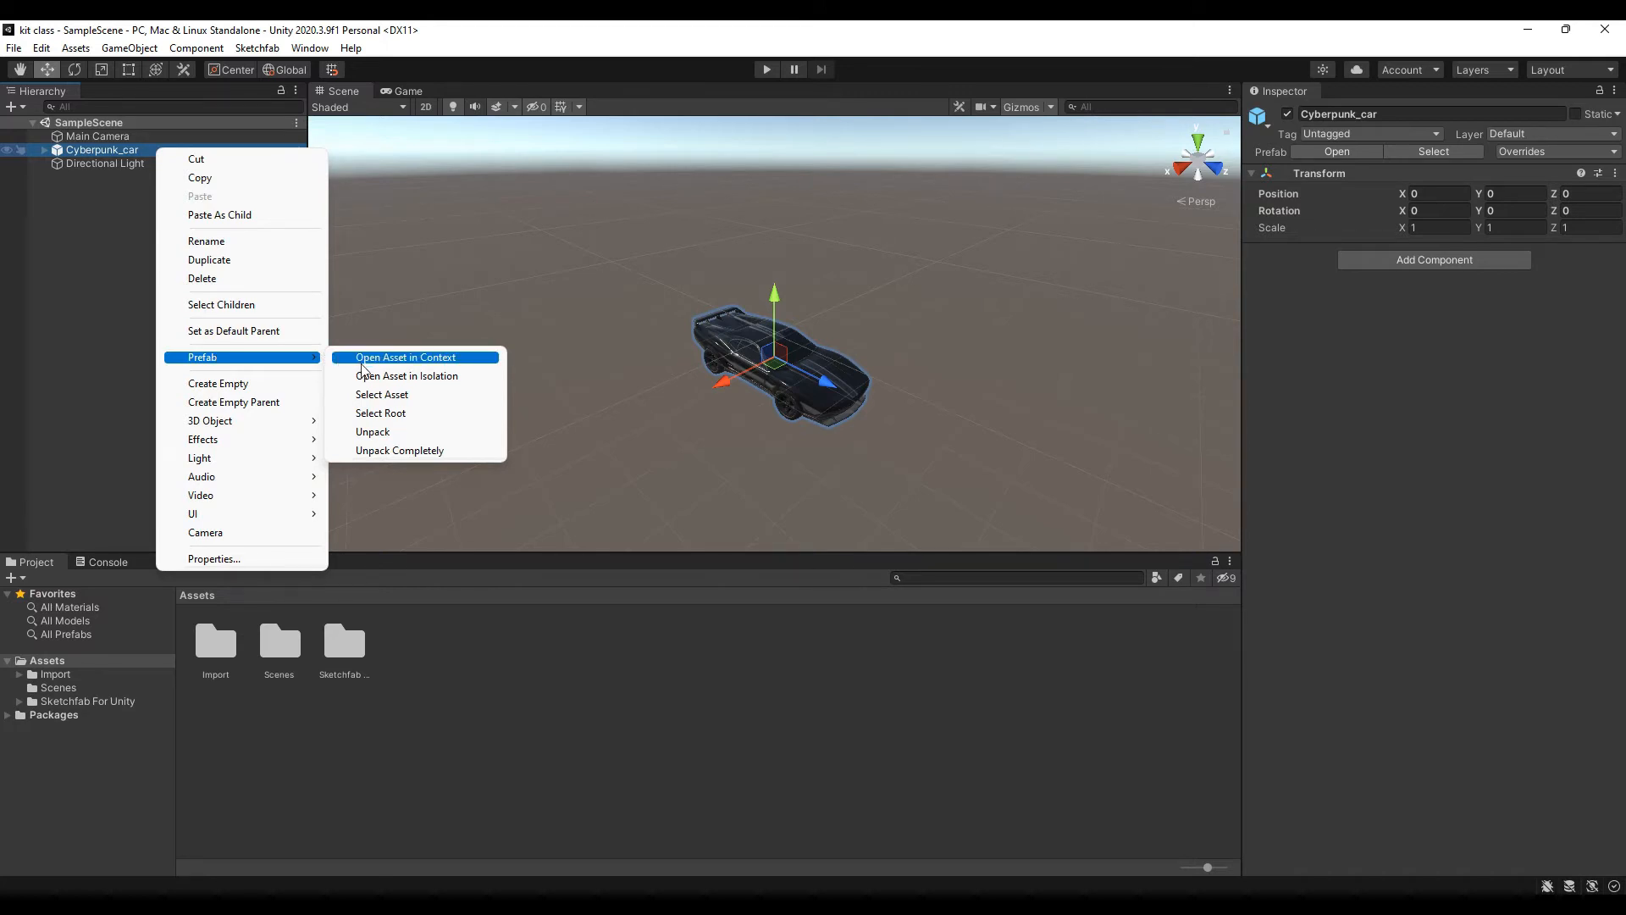
pyautogui.click(377, 451)
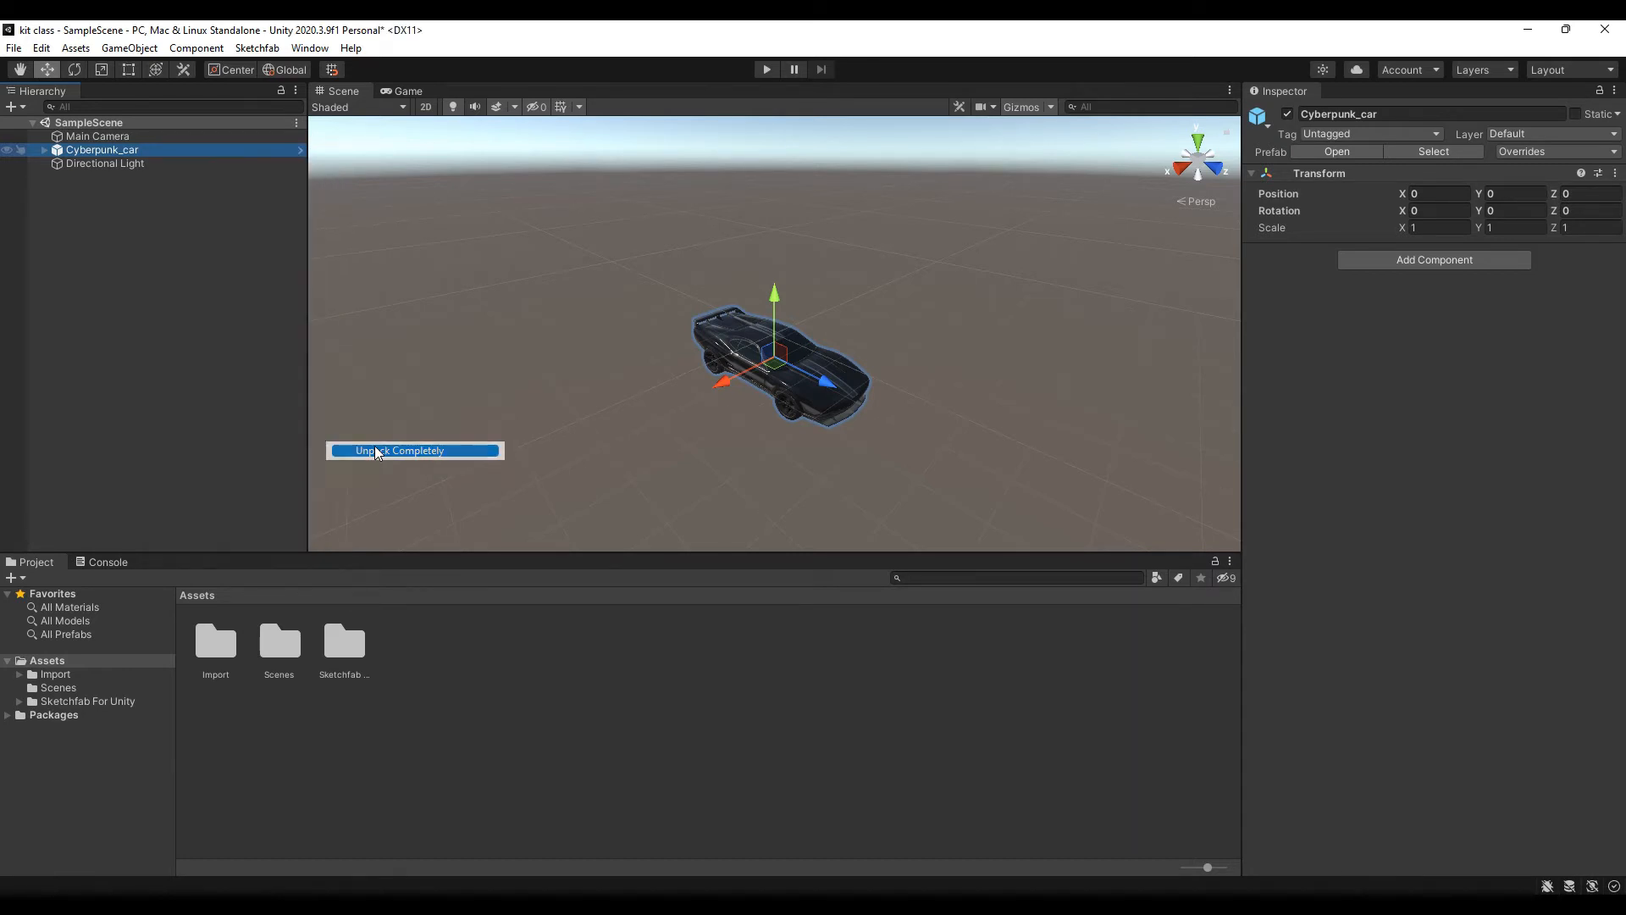
# Select Cyberpunk_car's children together with it and assign them the NavMesh layer, including all child objects.
pyautogui.rightClick(226, 150)
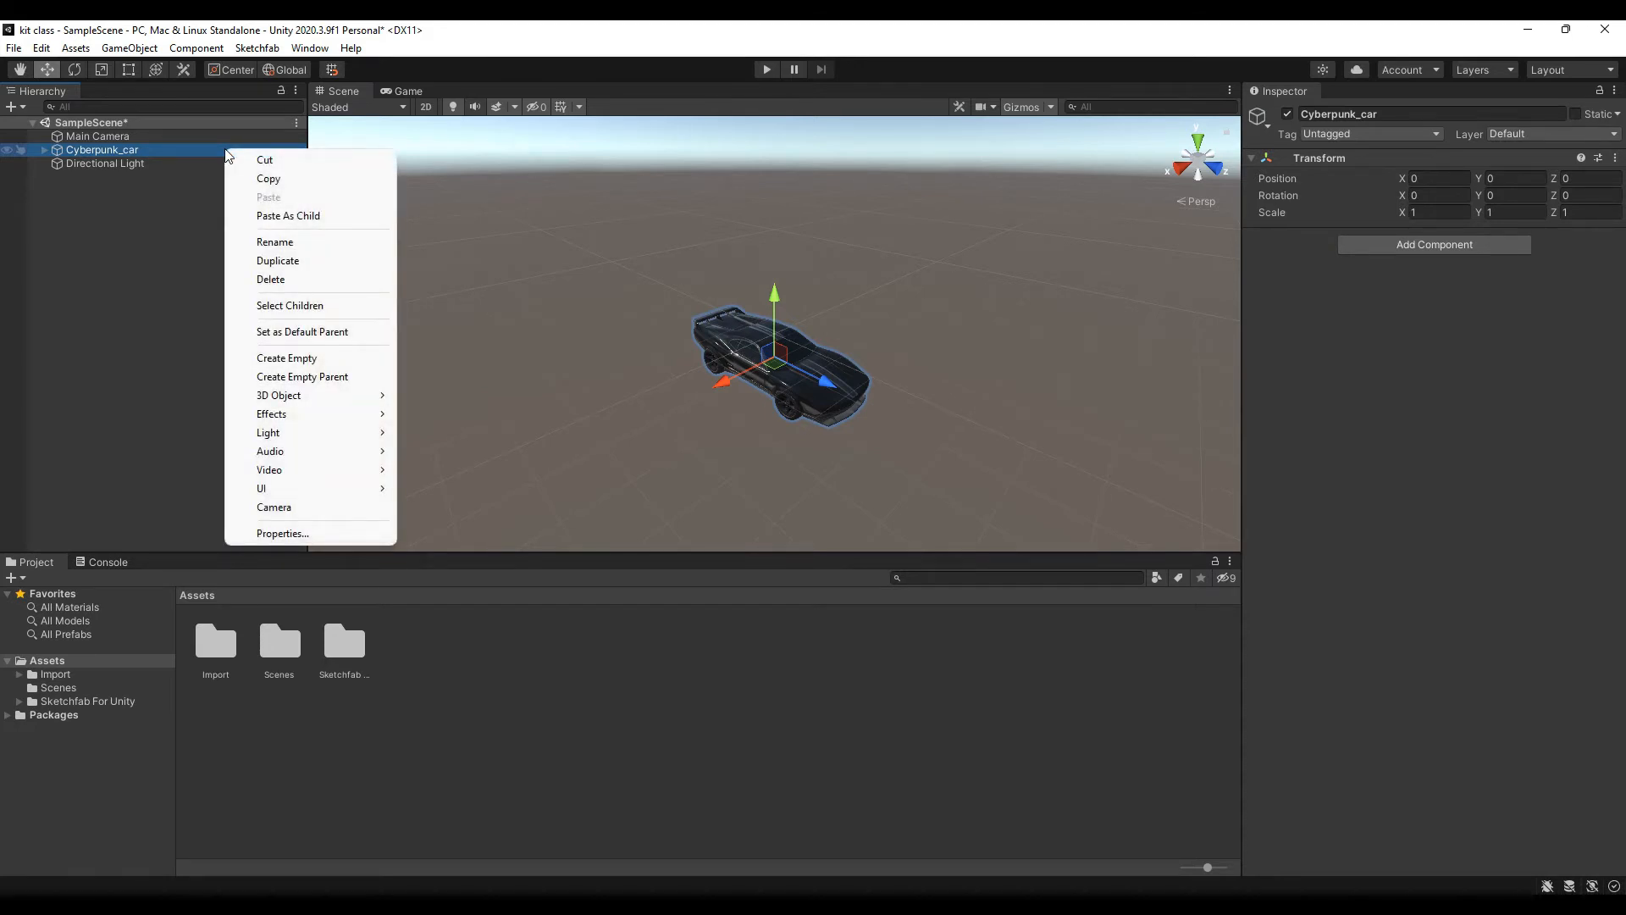
pyautogui.click(305, 308)
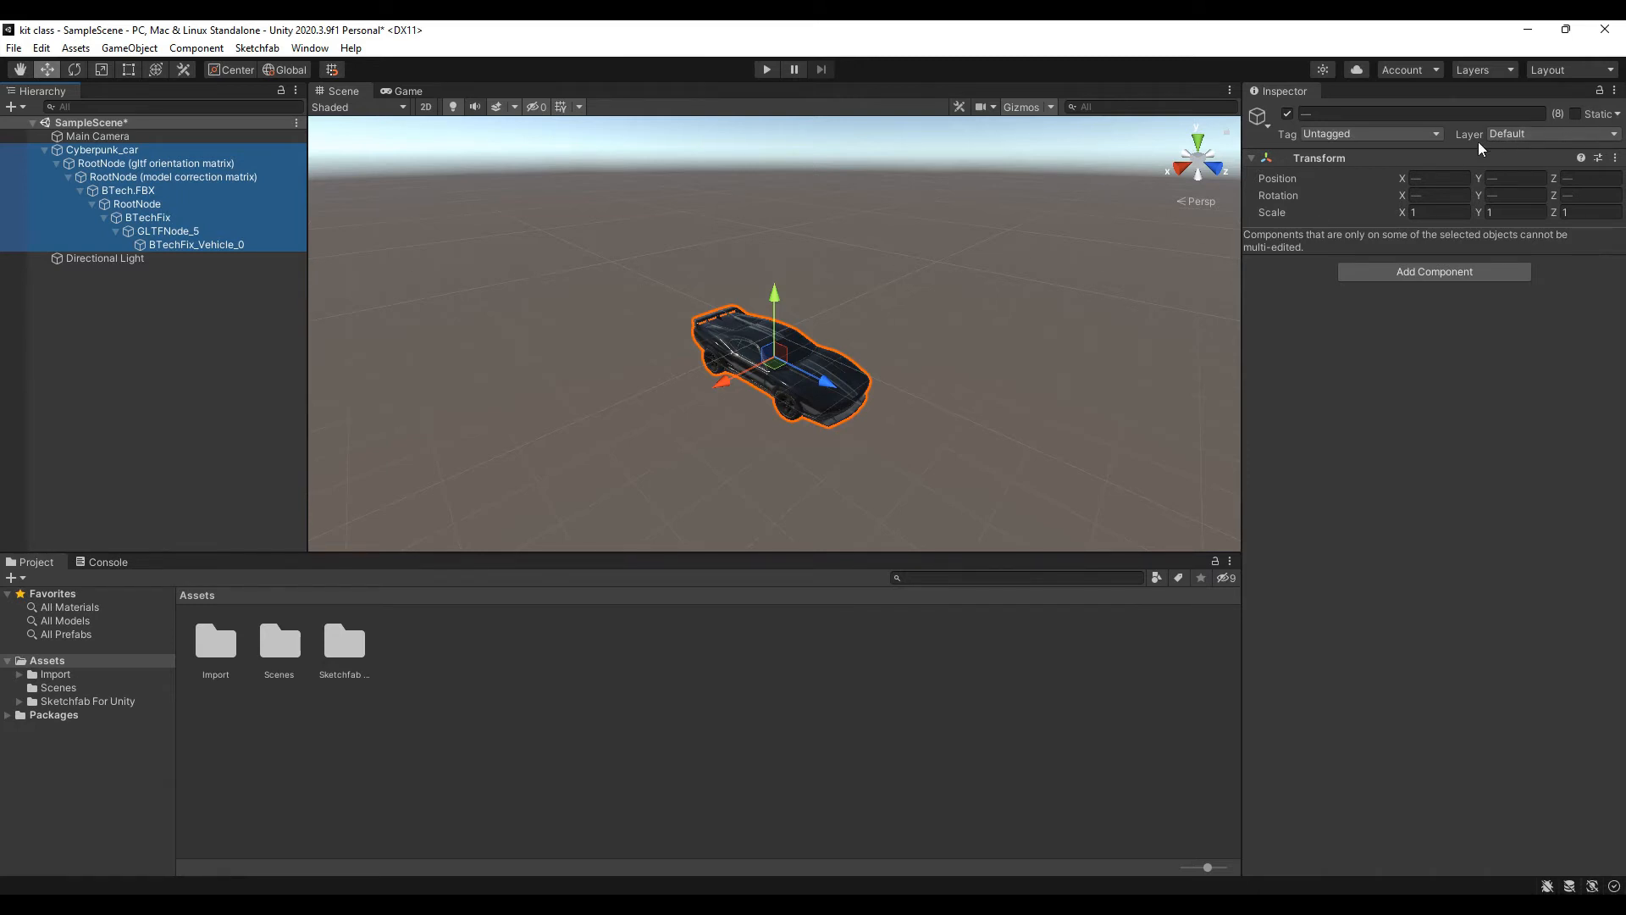
pyautogui.click(1522, 133)
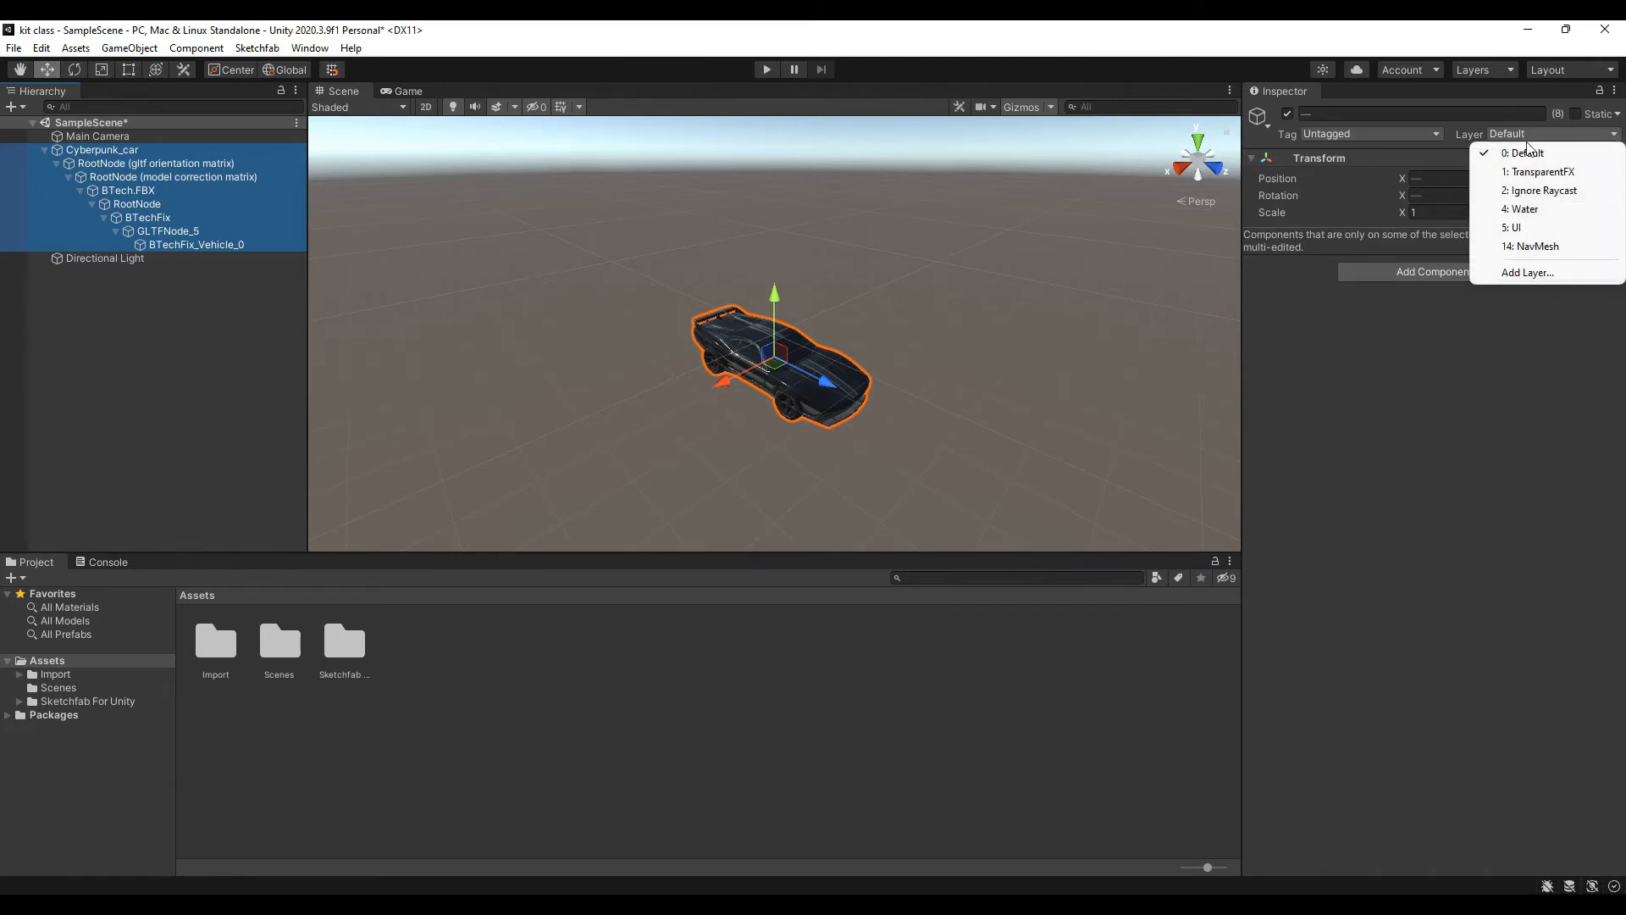
pyautogui.click(1538, 245)
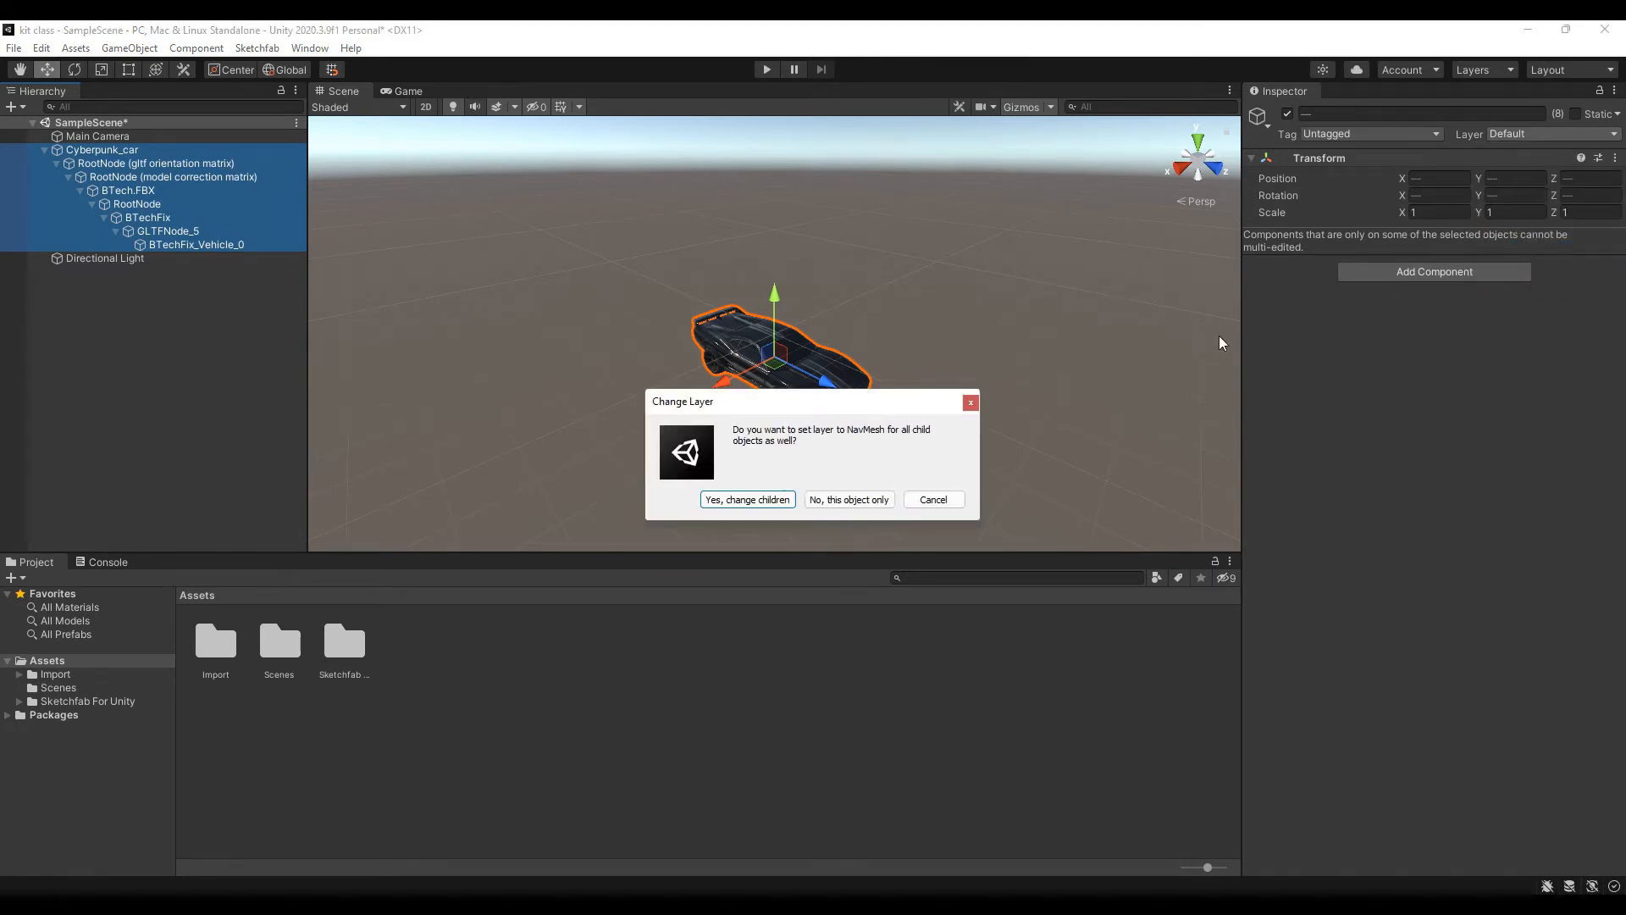
pyautogui.click(748, 500)
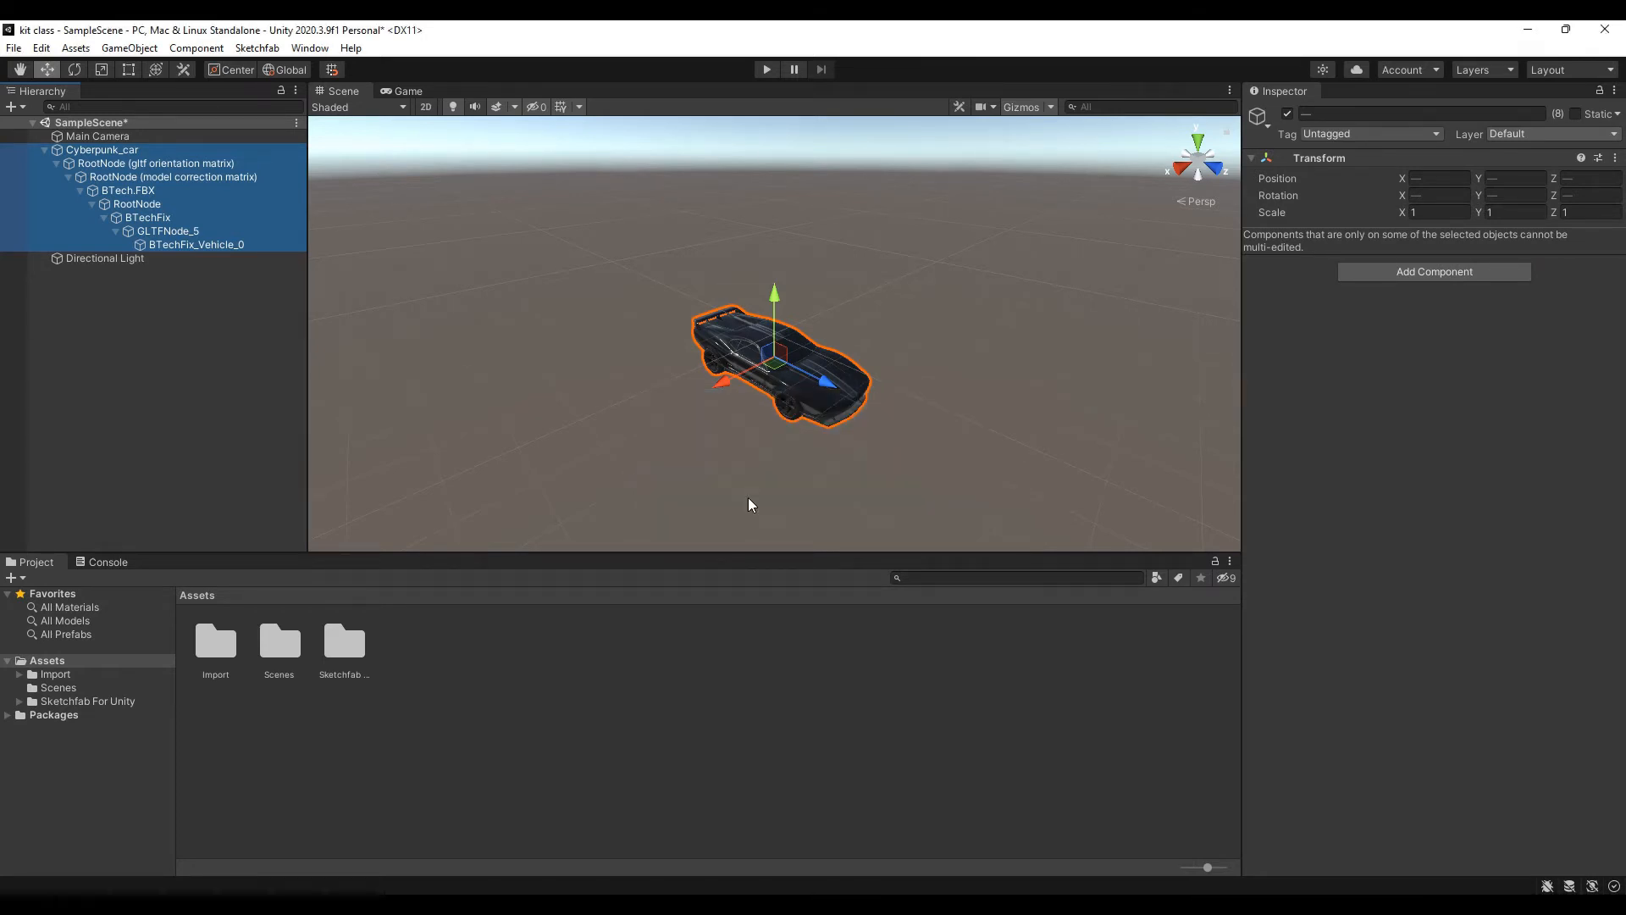
# Mark the selected car objects and their children as static, and add a Mesh Collider component to them.
pyautogui.click(1575, 114)
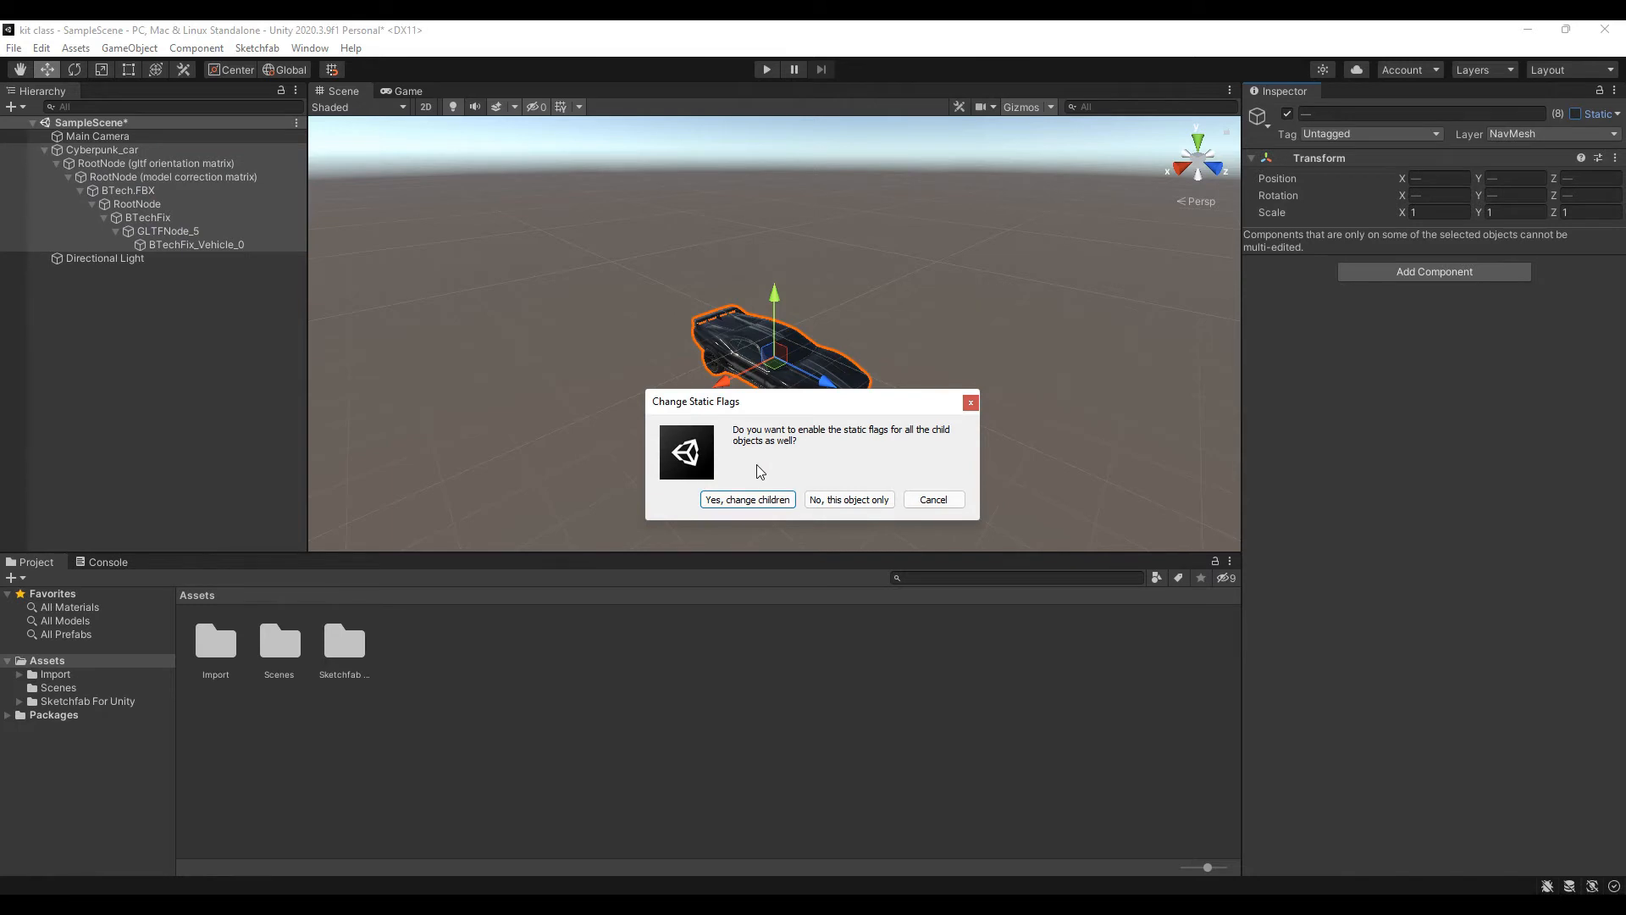
pyautogui.click(749, 499)
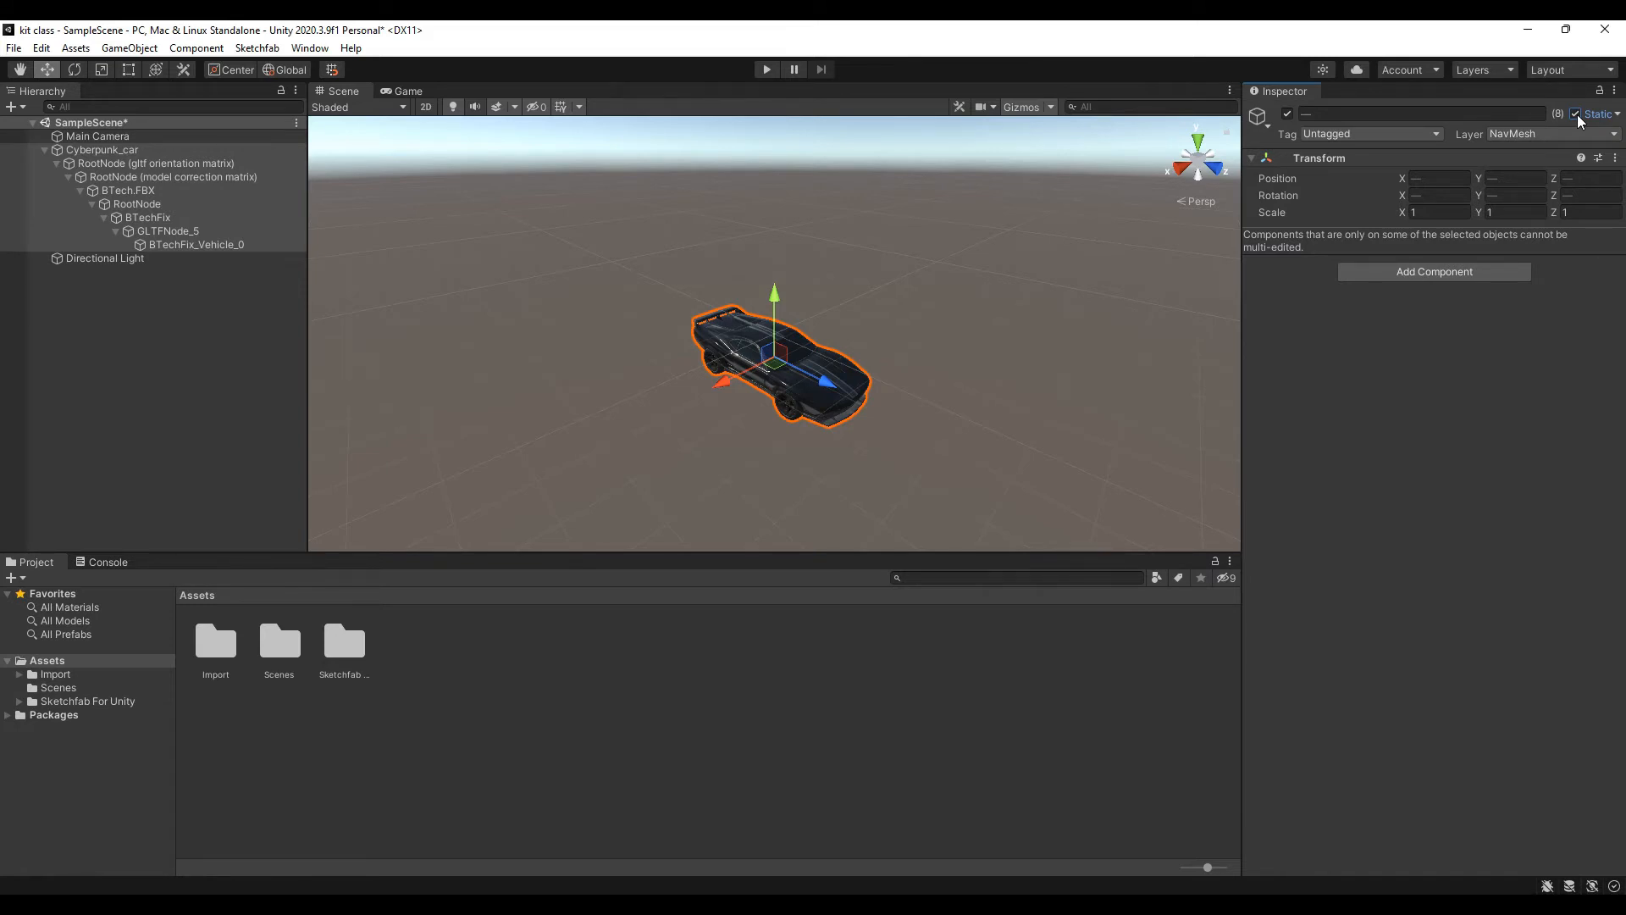
pyautogui.click(1441, 273)
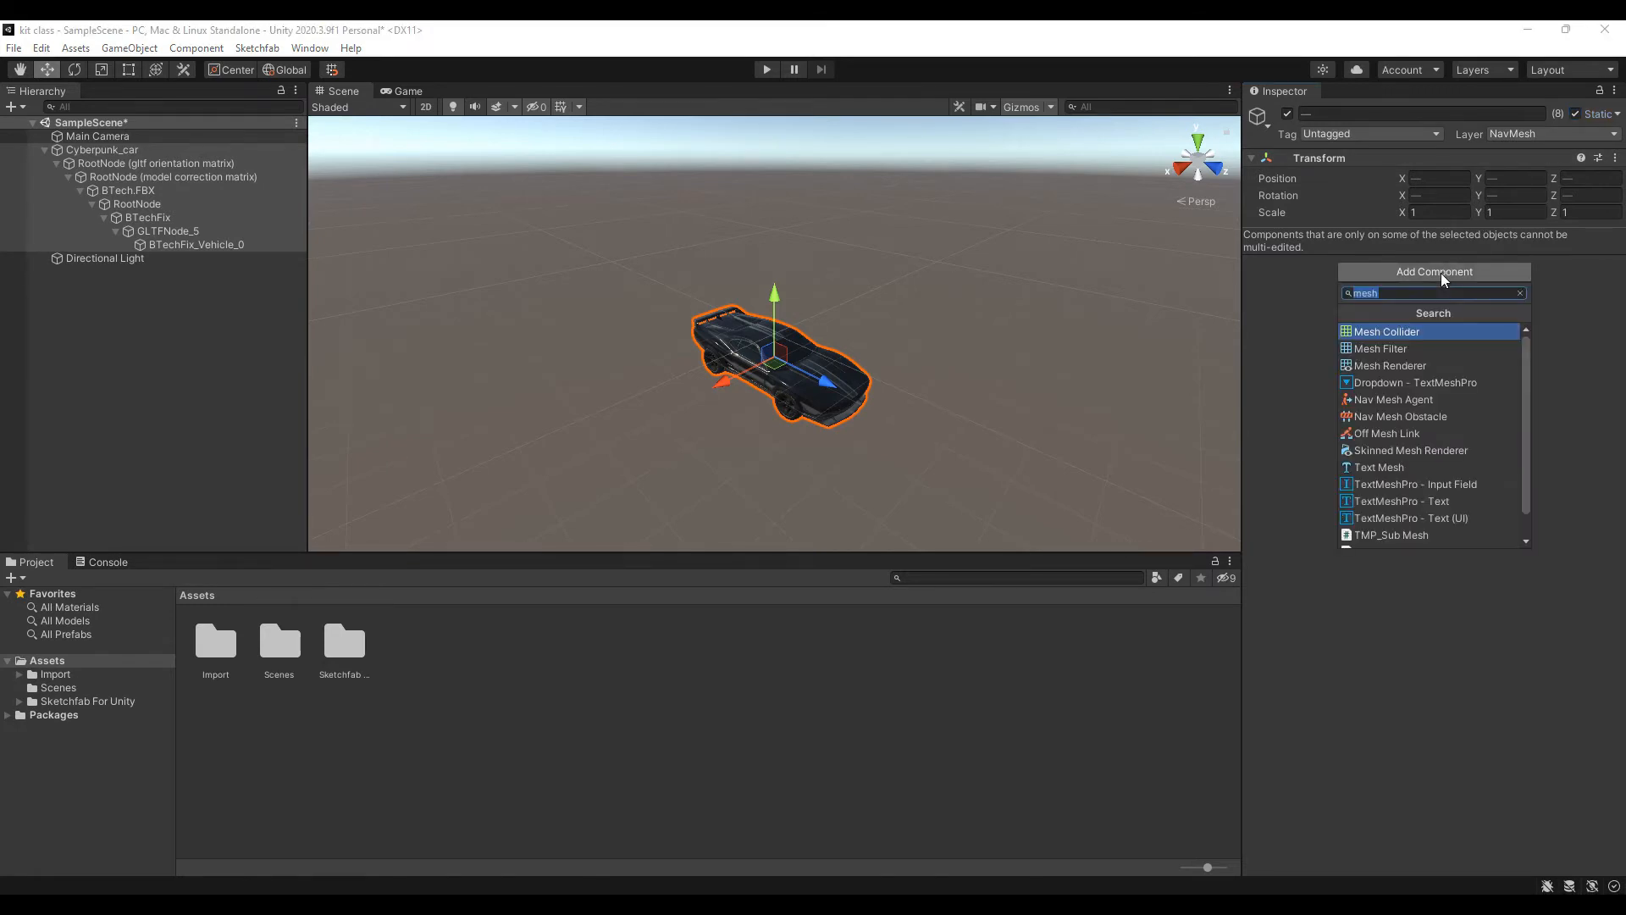
pyautogui.write('mesh')
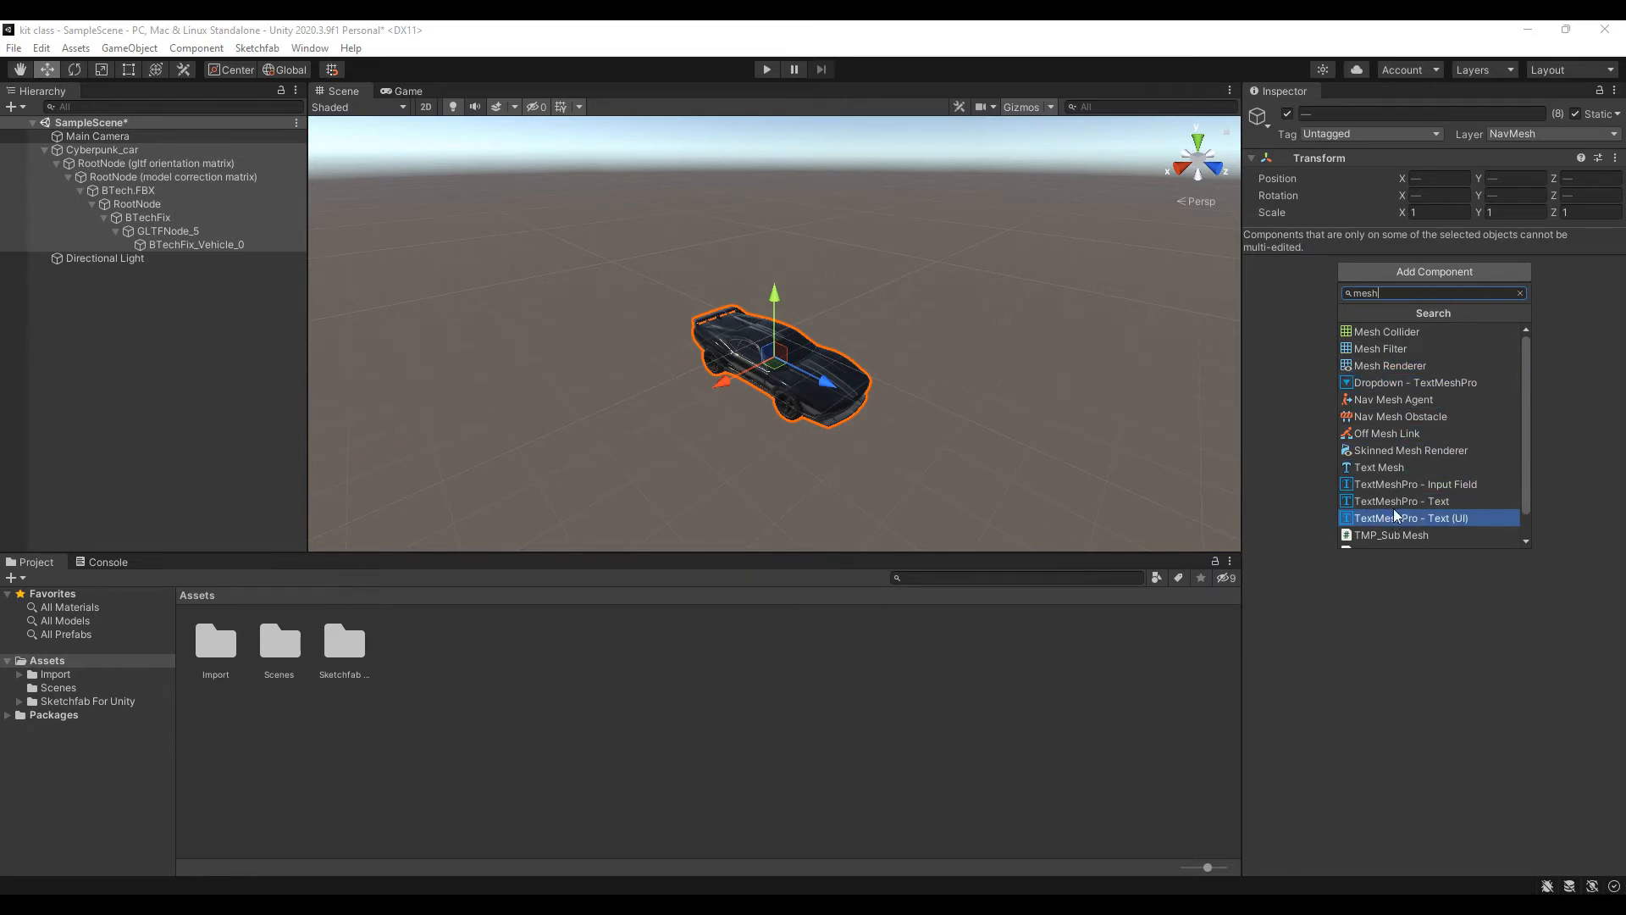
pyautogui.click(1410, 333)
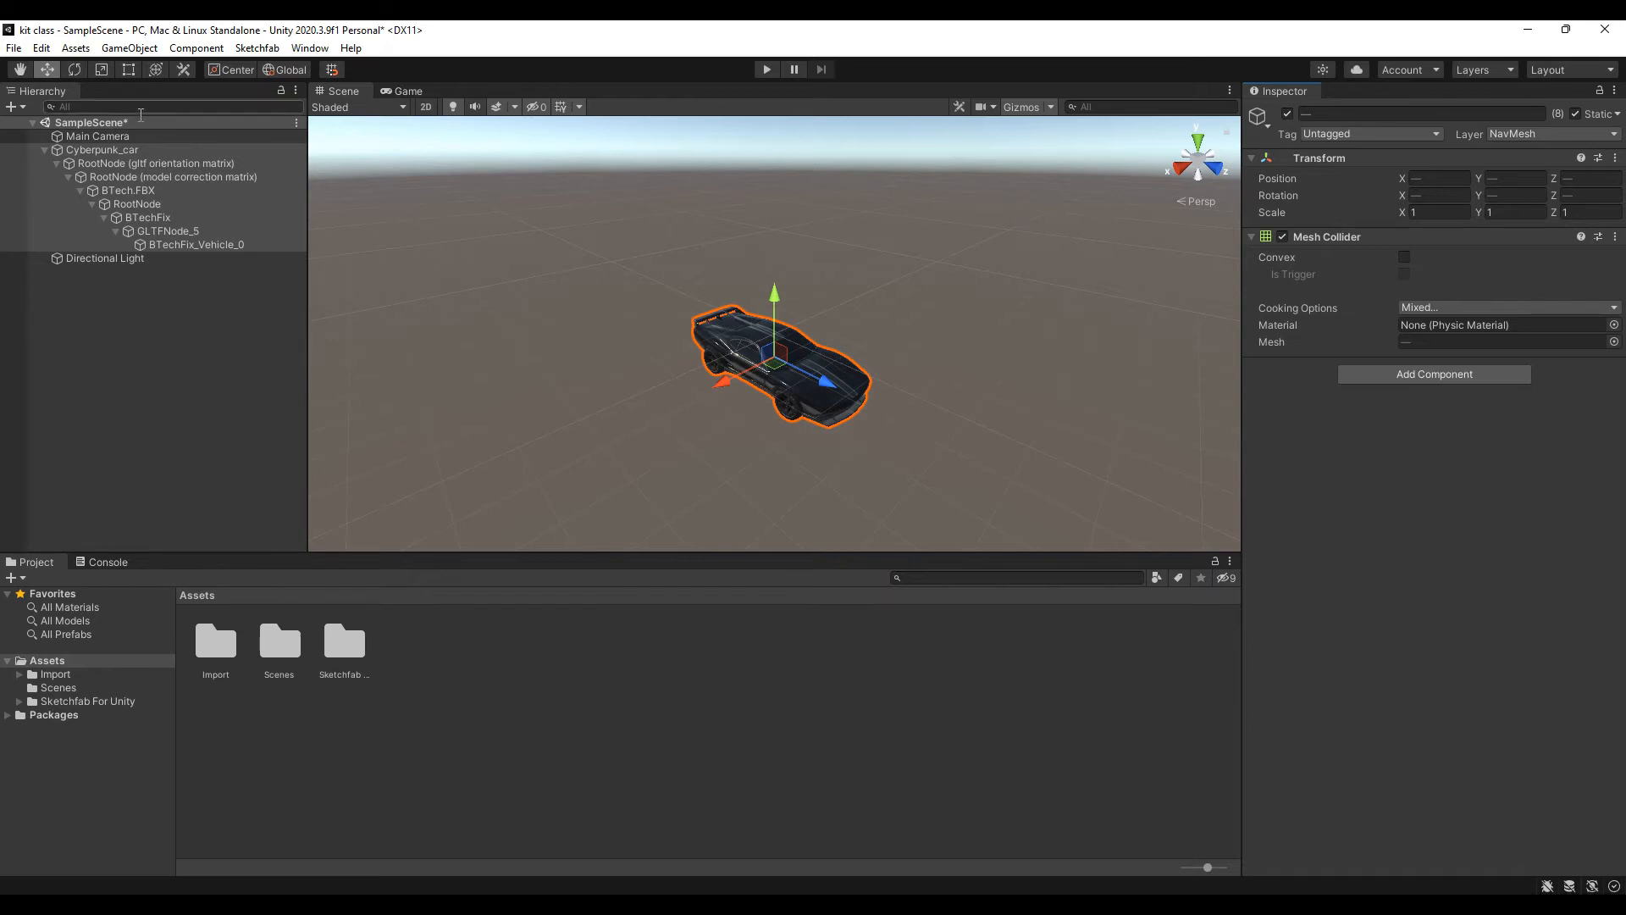
# Deactivate the Main Camera object and set the Directional Light's mode to Baked.
pyautogui.click(118, 137)
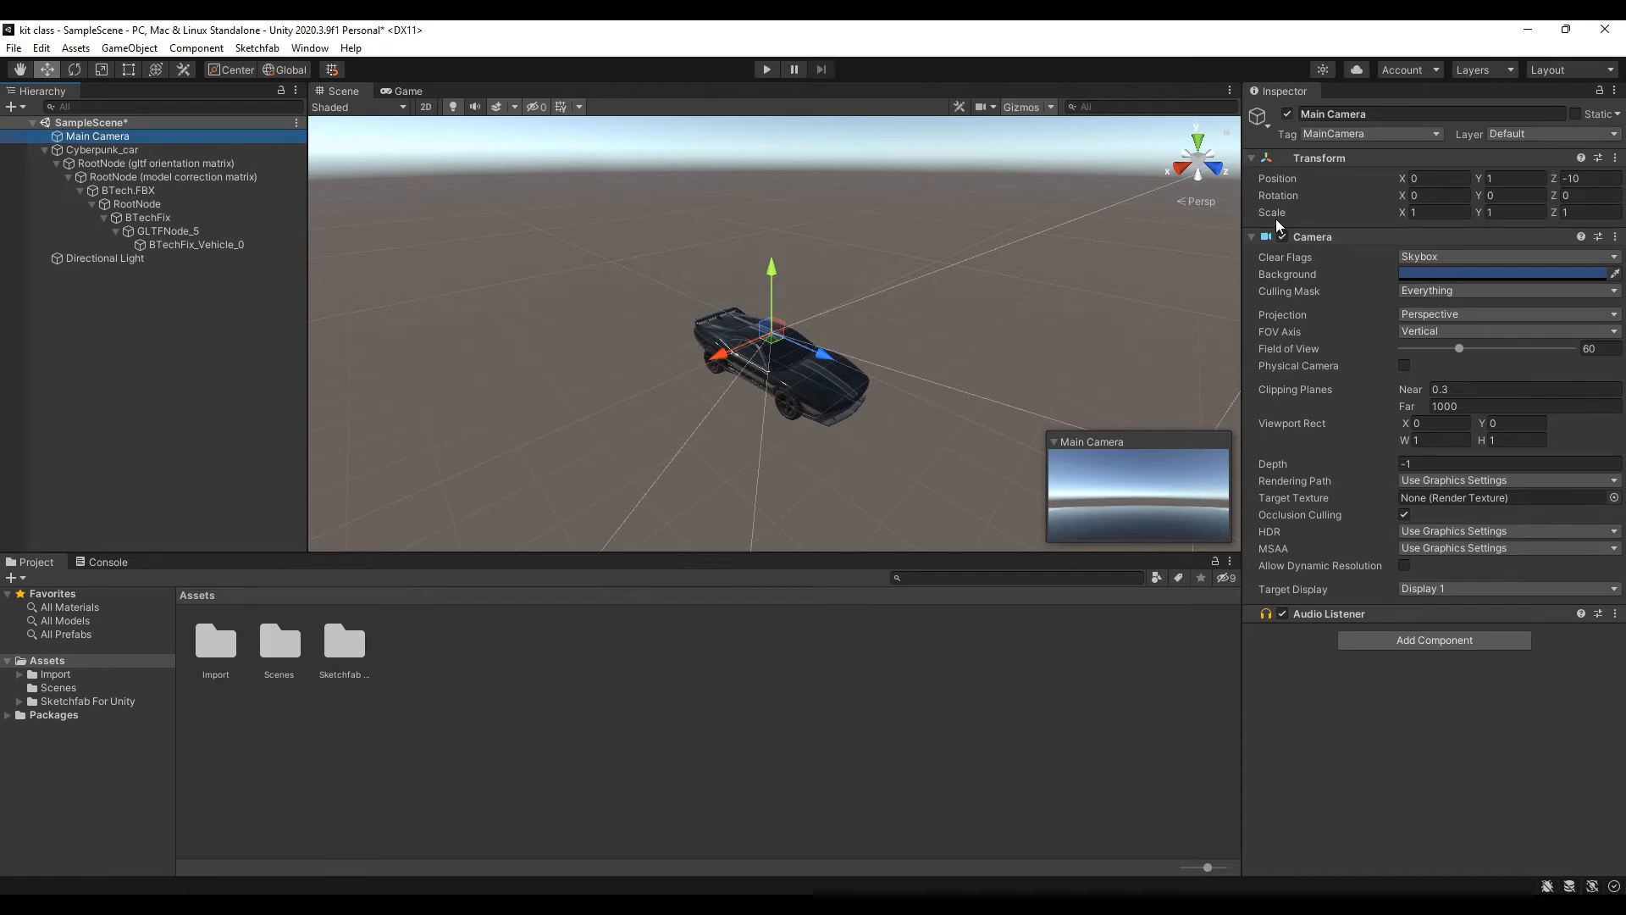
pyautogui.click(1288, 114)
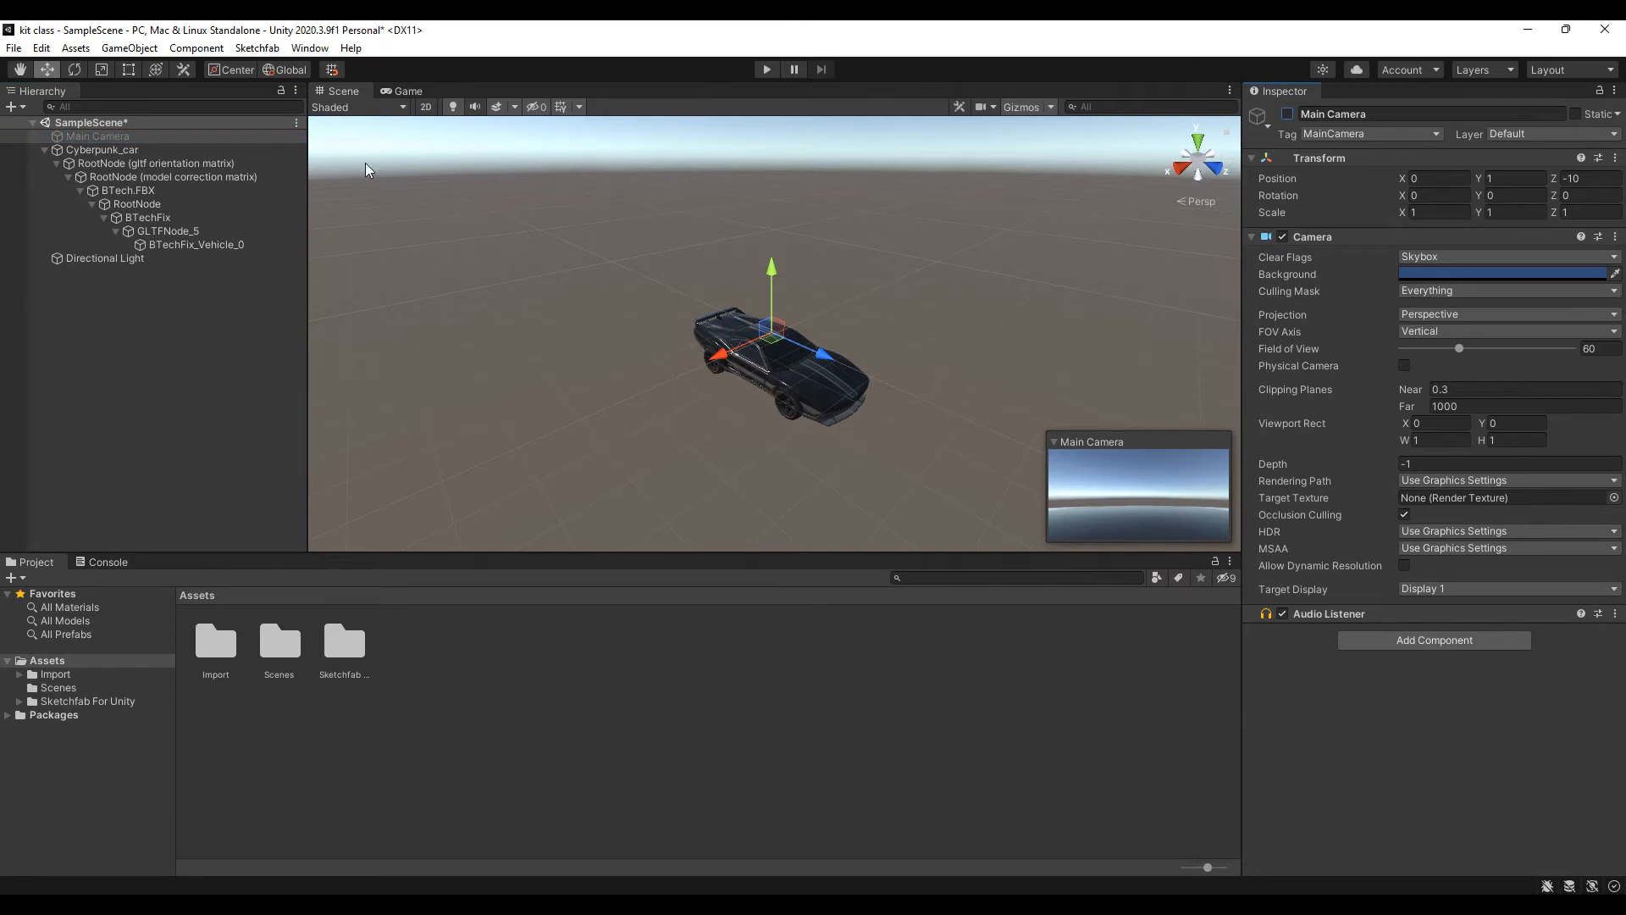
pyautogui.click(138, 263)
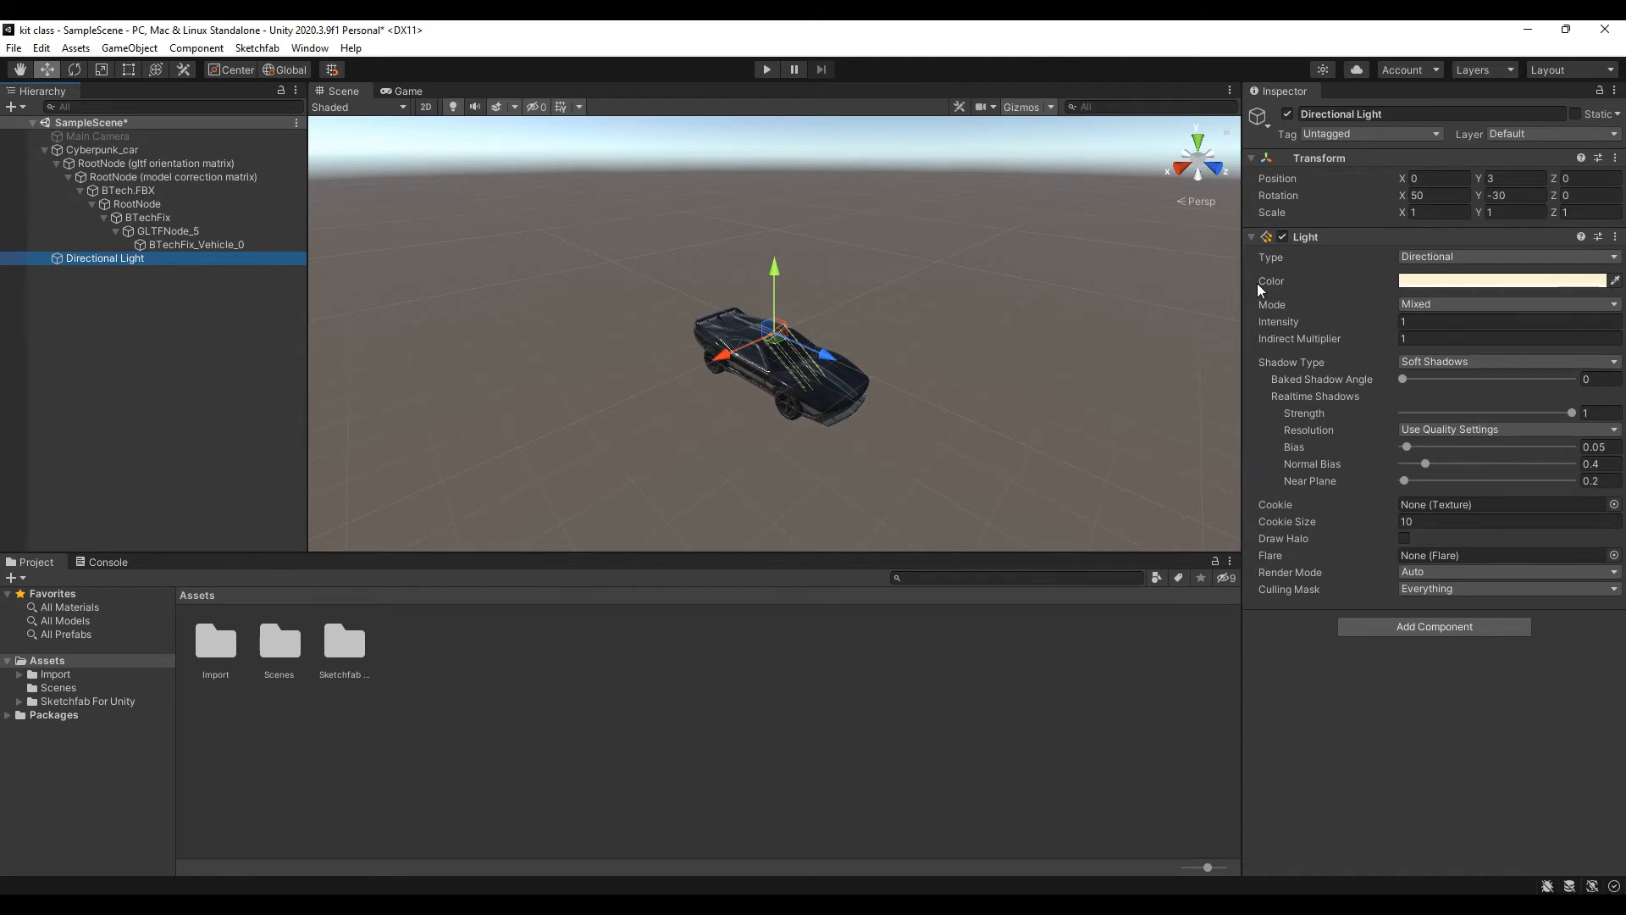
pyautogui.click(1435, 304)
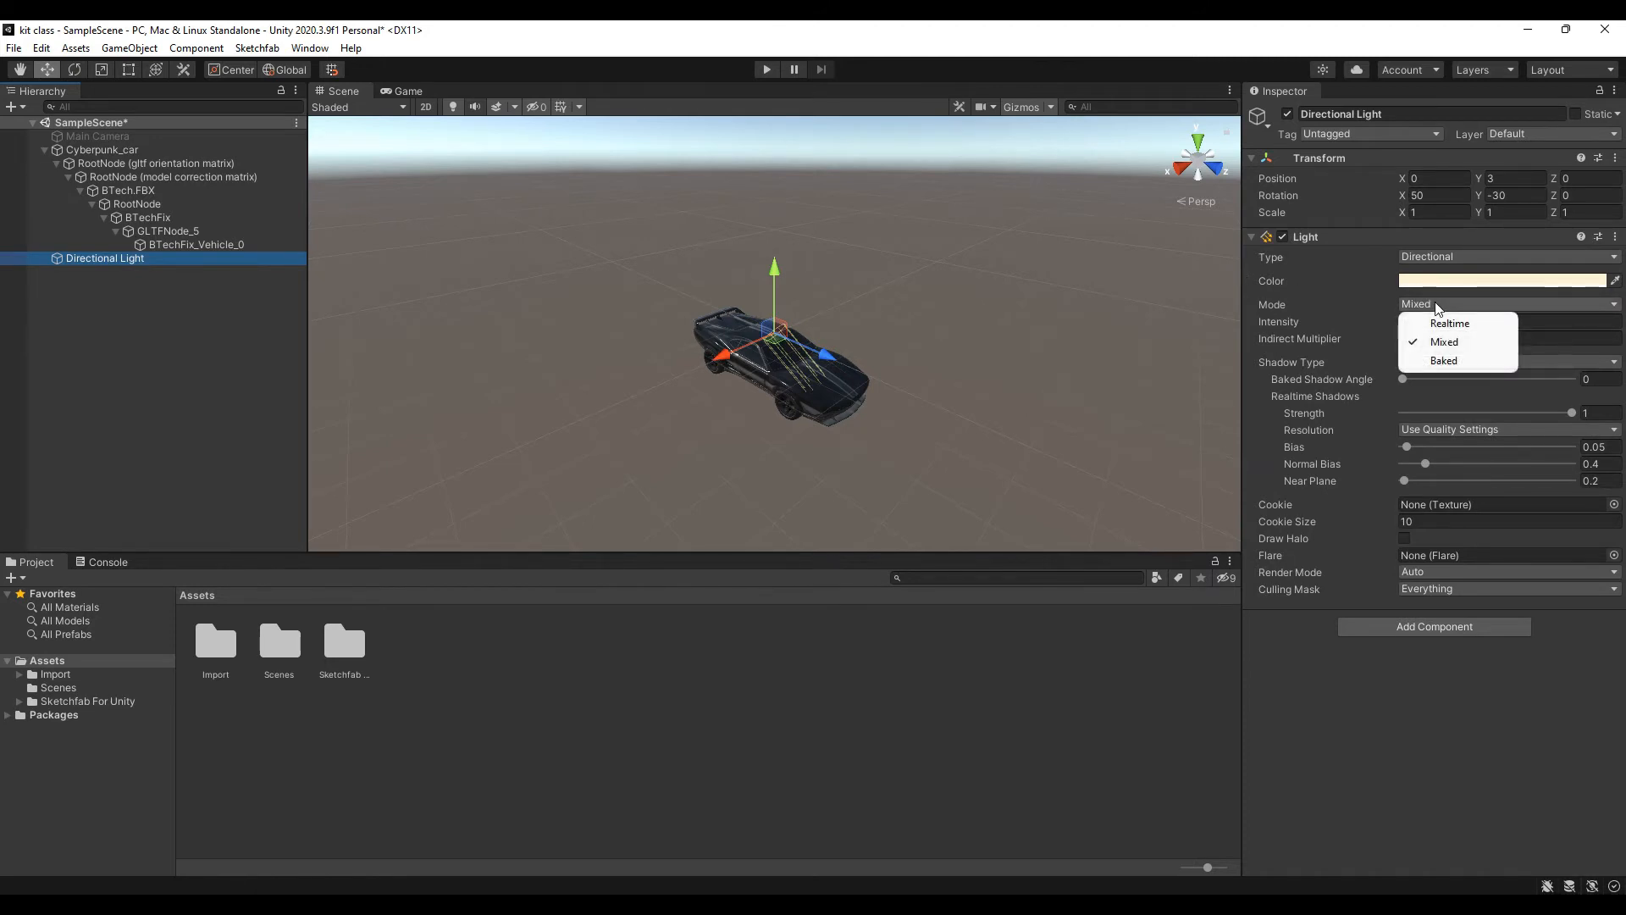
pyautogui.click(1440, 360)
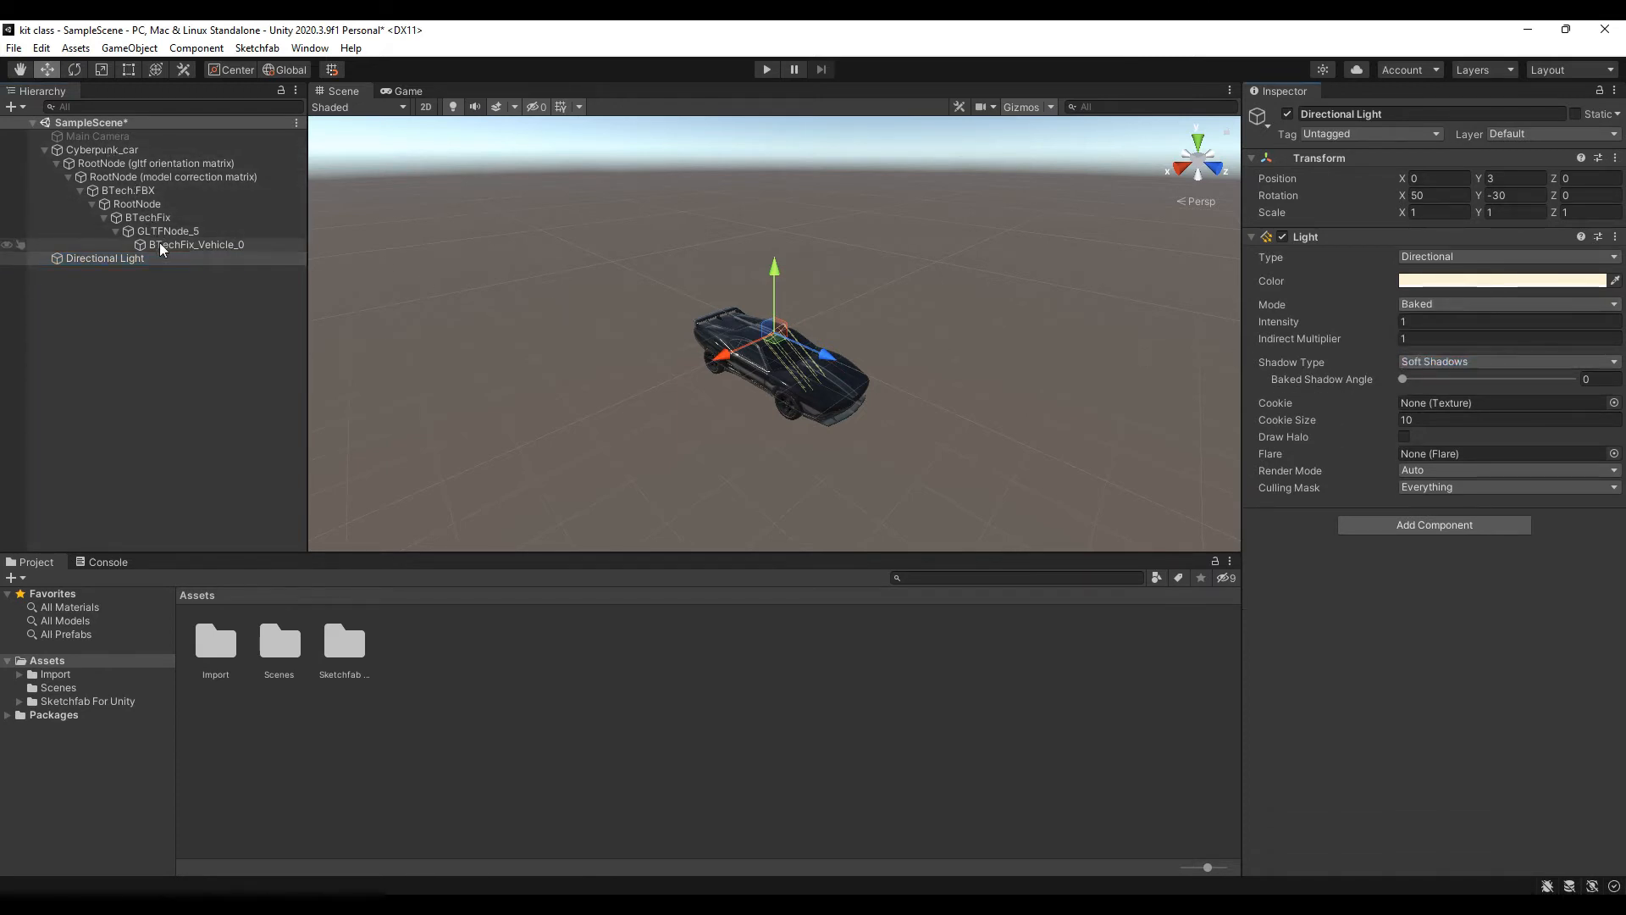
pyautogui.click(44, 153)
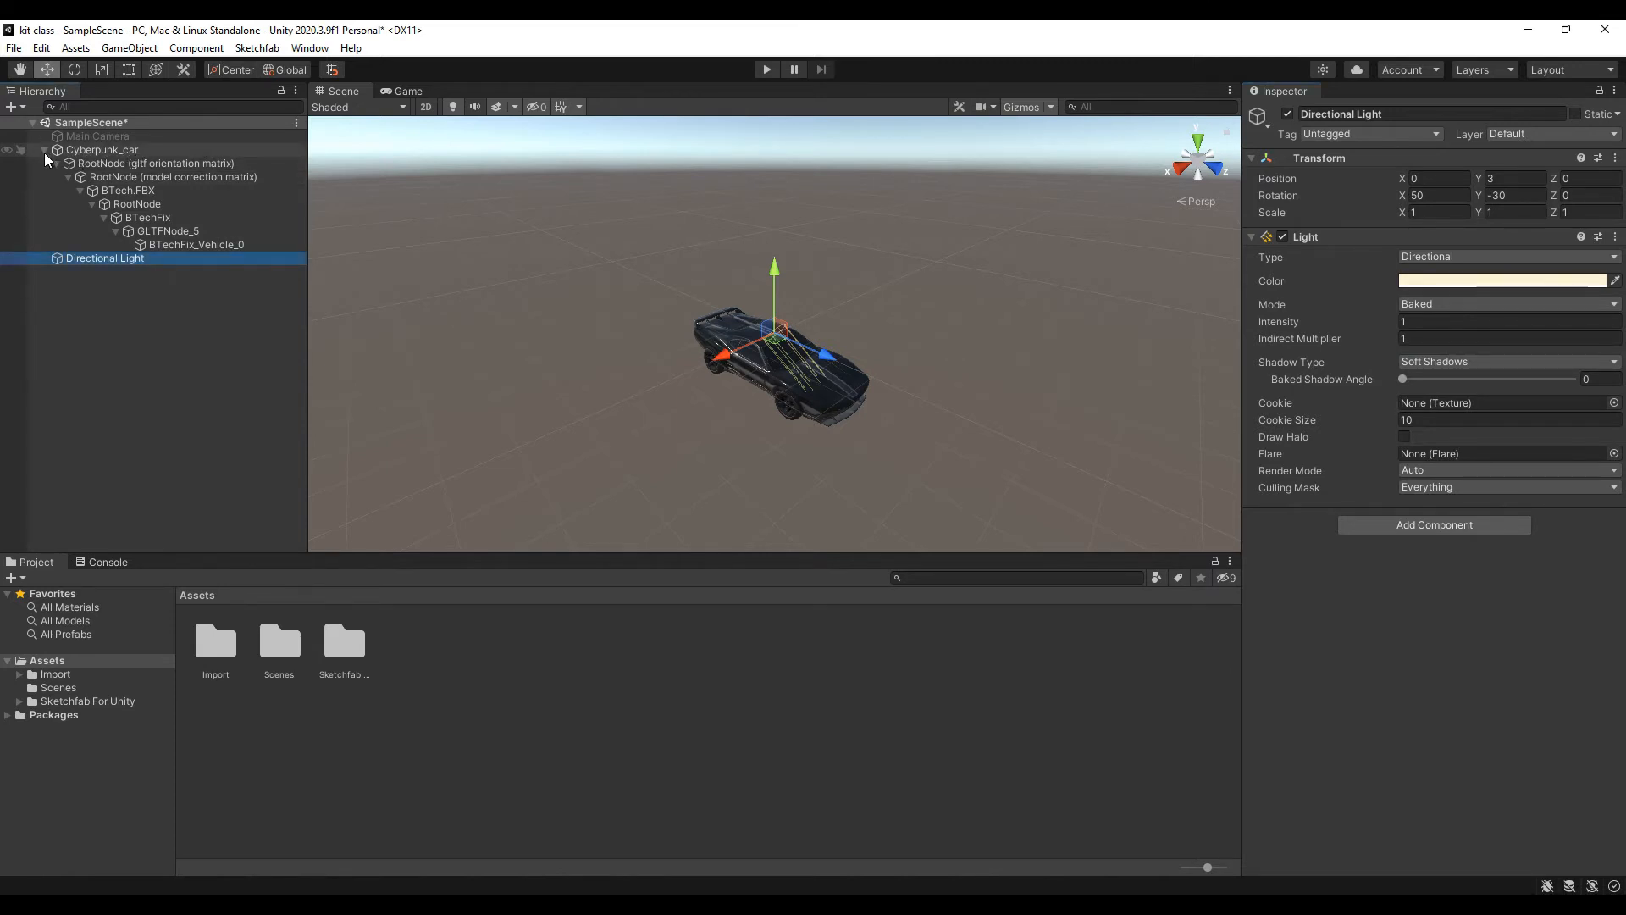
pyautogui.click(44, 153)
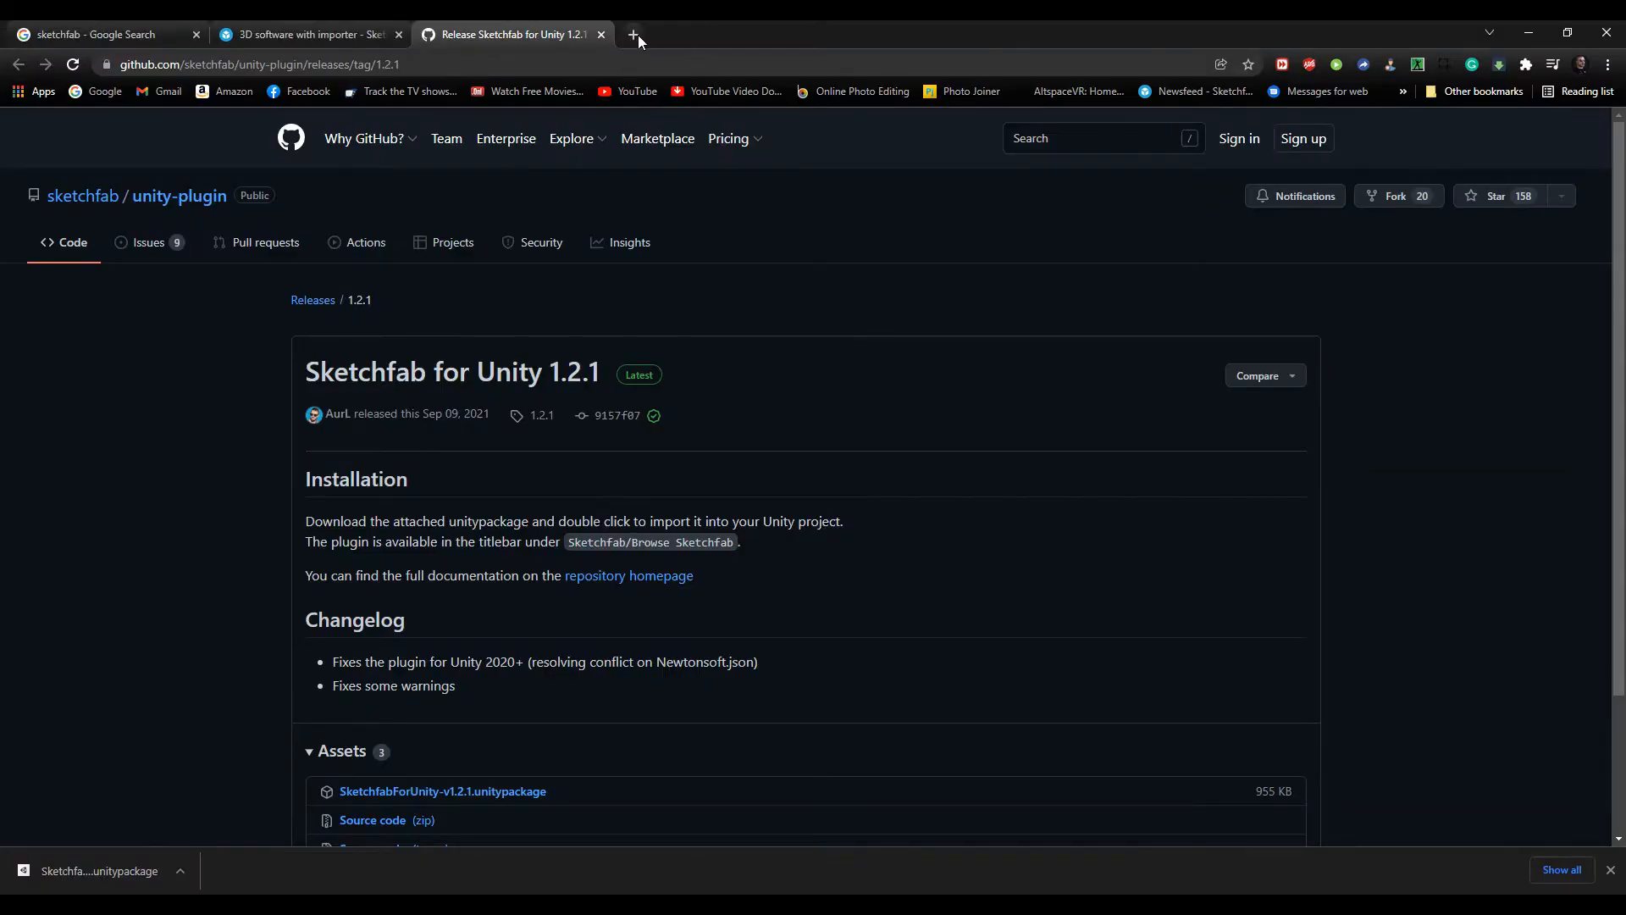
# In a new browser tab in Chrome, search for altspacevr, open the AltspaceVR home page and go to its sign-in page.
pyautogui.click(634, 35)
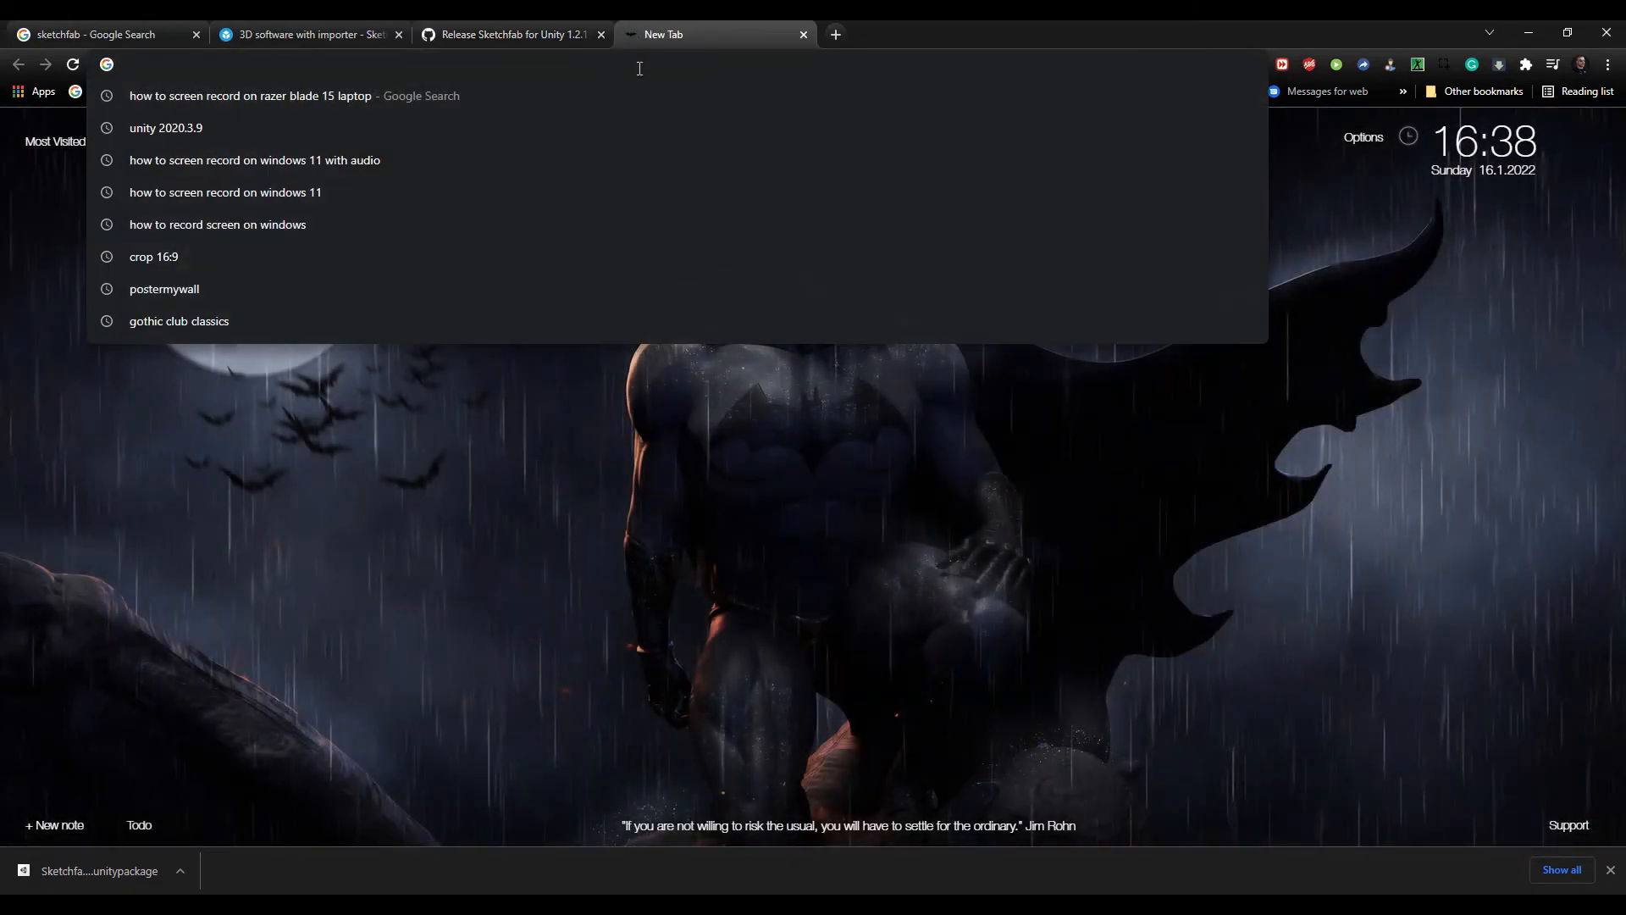
pyautogui.write('altspace')
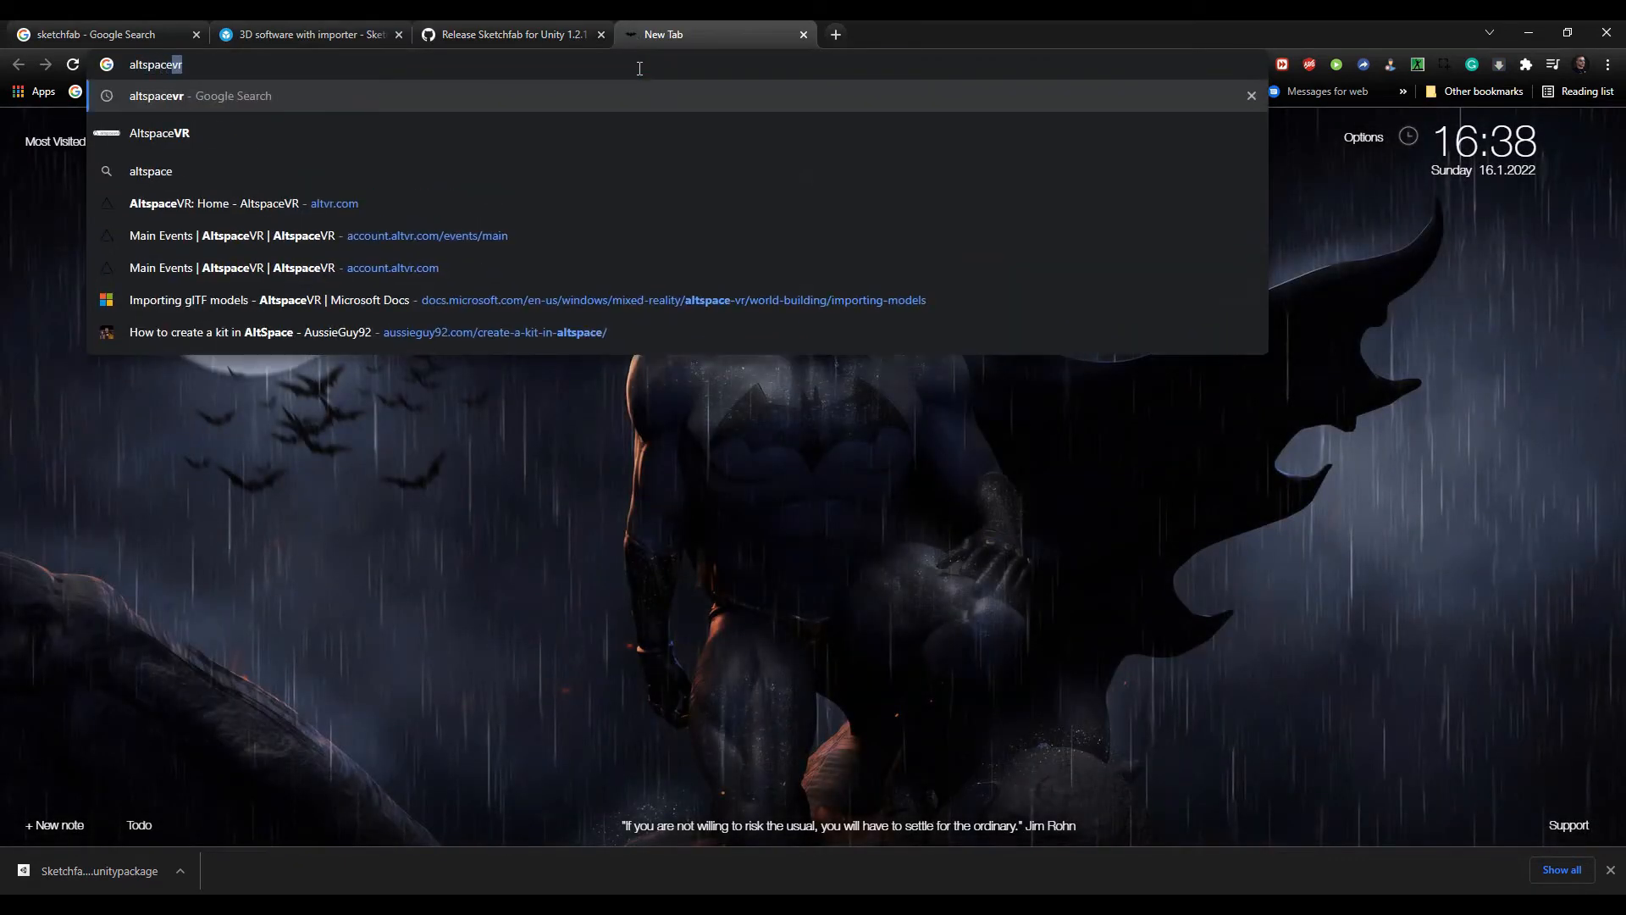
pyautogui.press('Return')
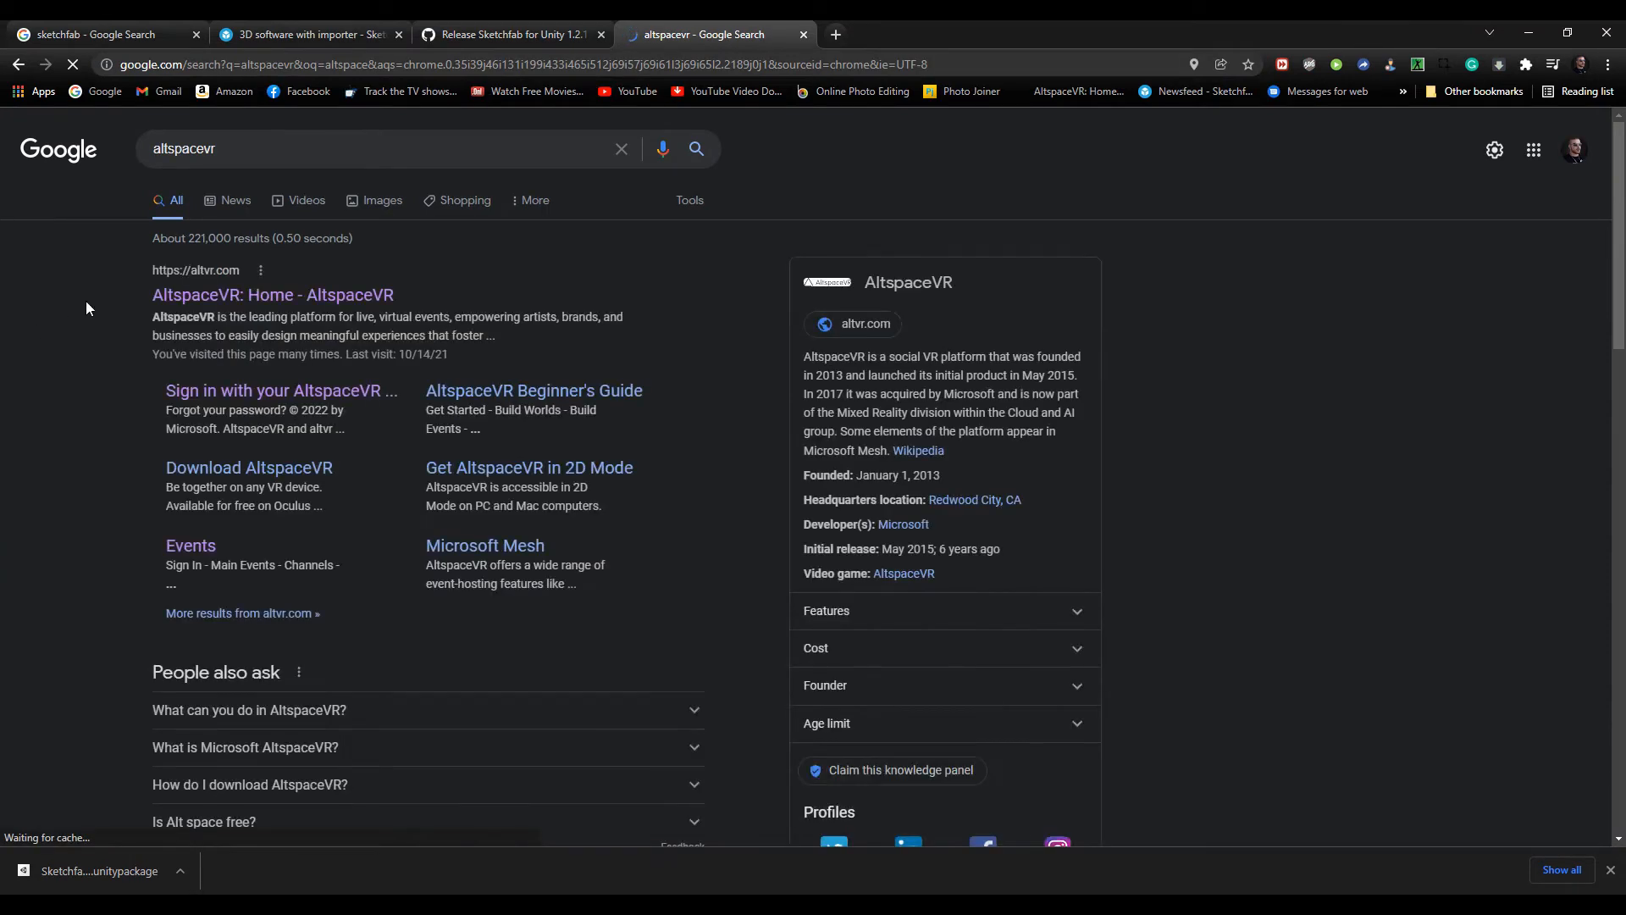
pyautogui.click(214, 296)
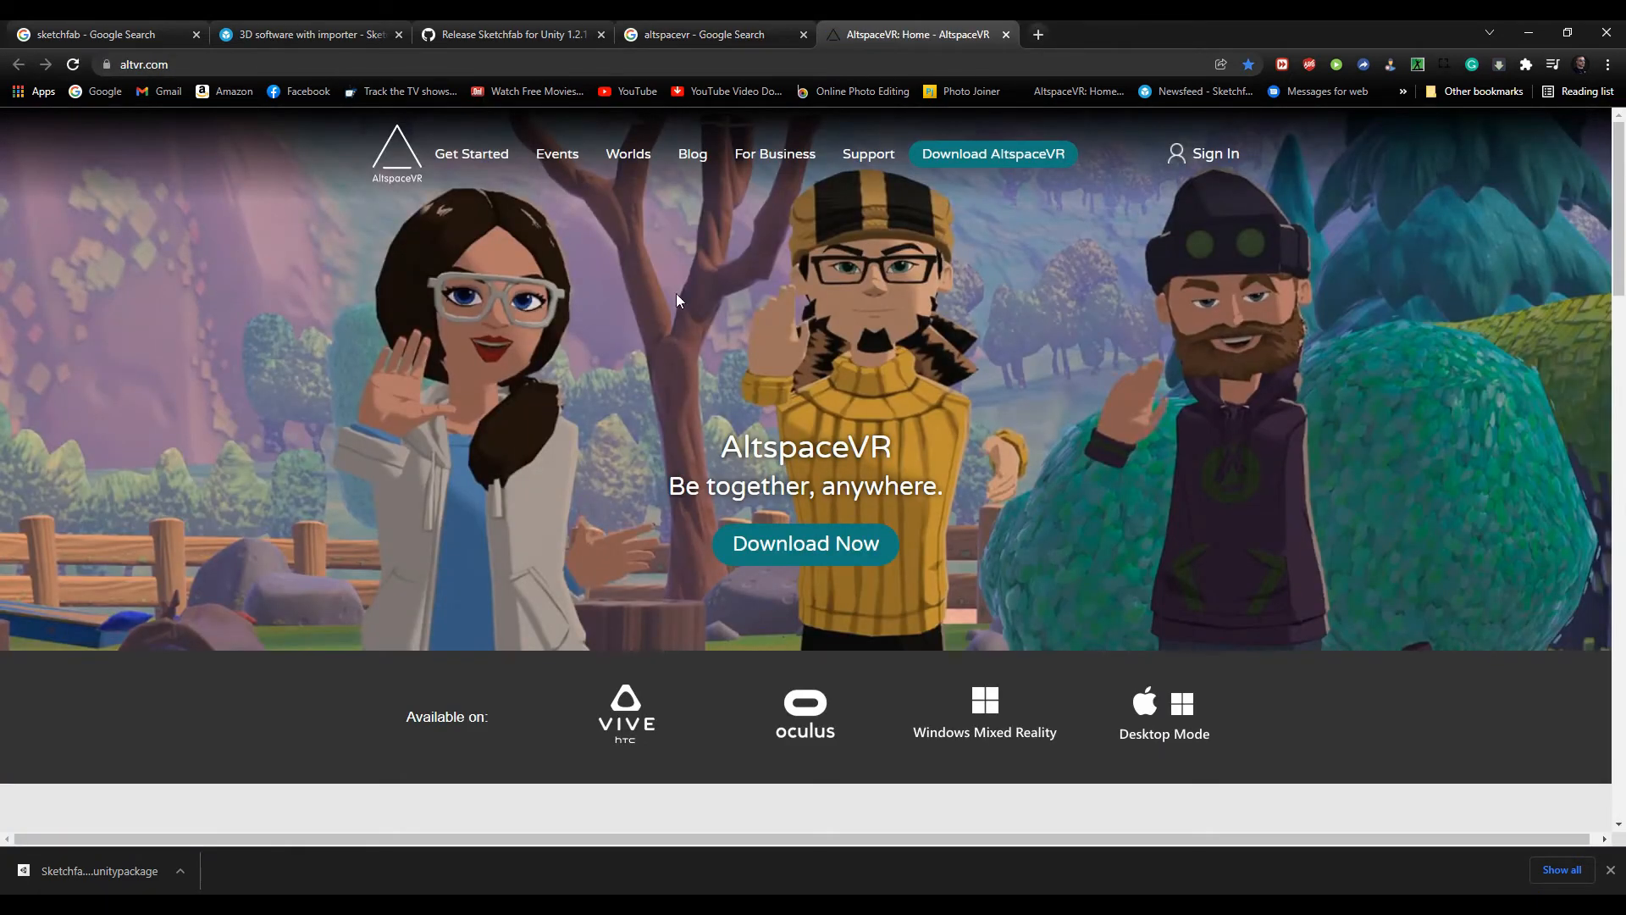
pyautogui.click(1225, 153)
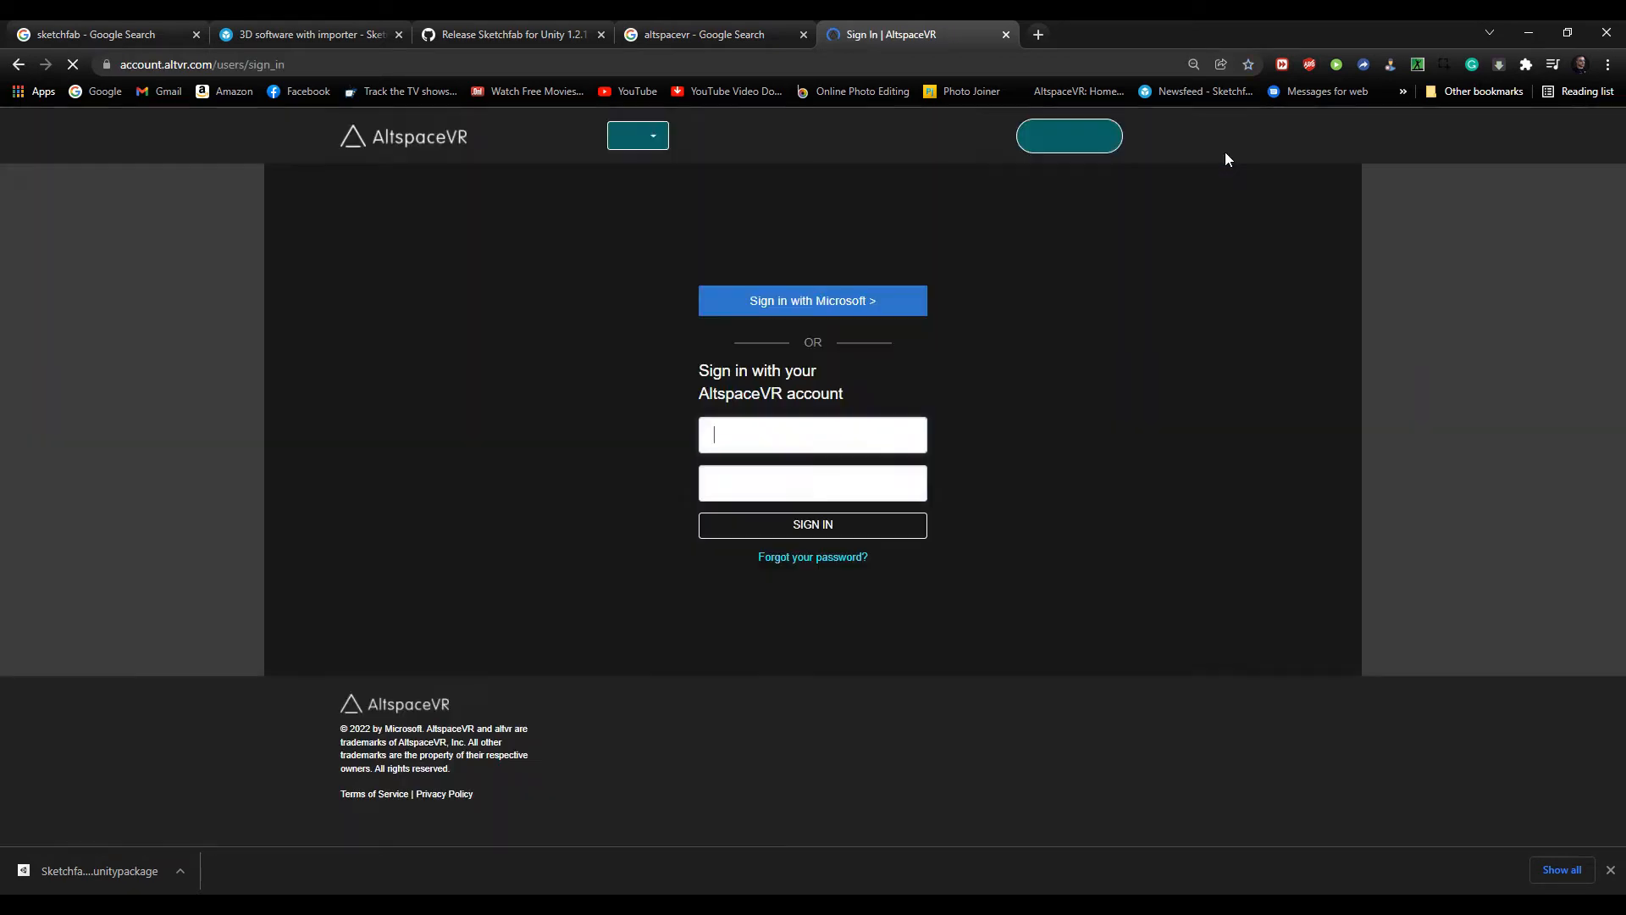
# Sign in to the AltspaceVR account and open the form for creating a new kit.
pyautogui.click(846, 527)
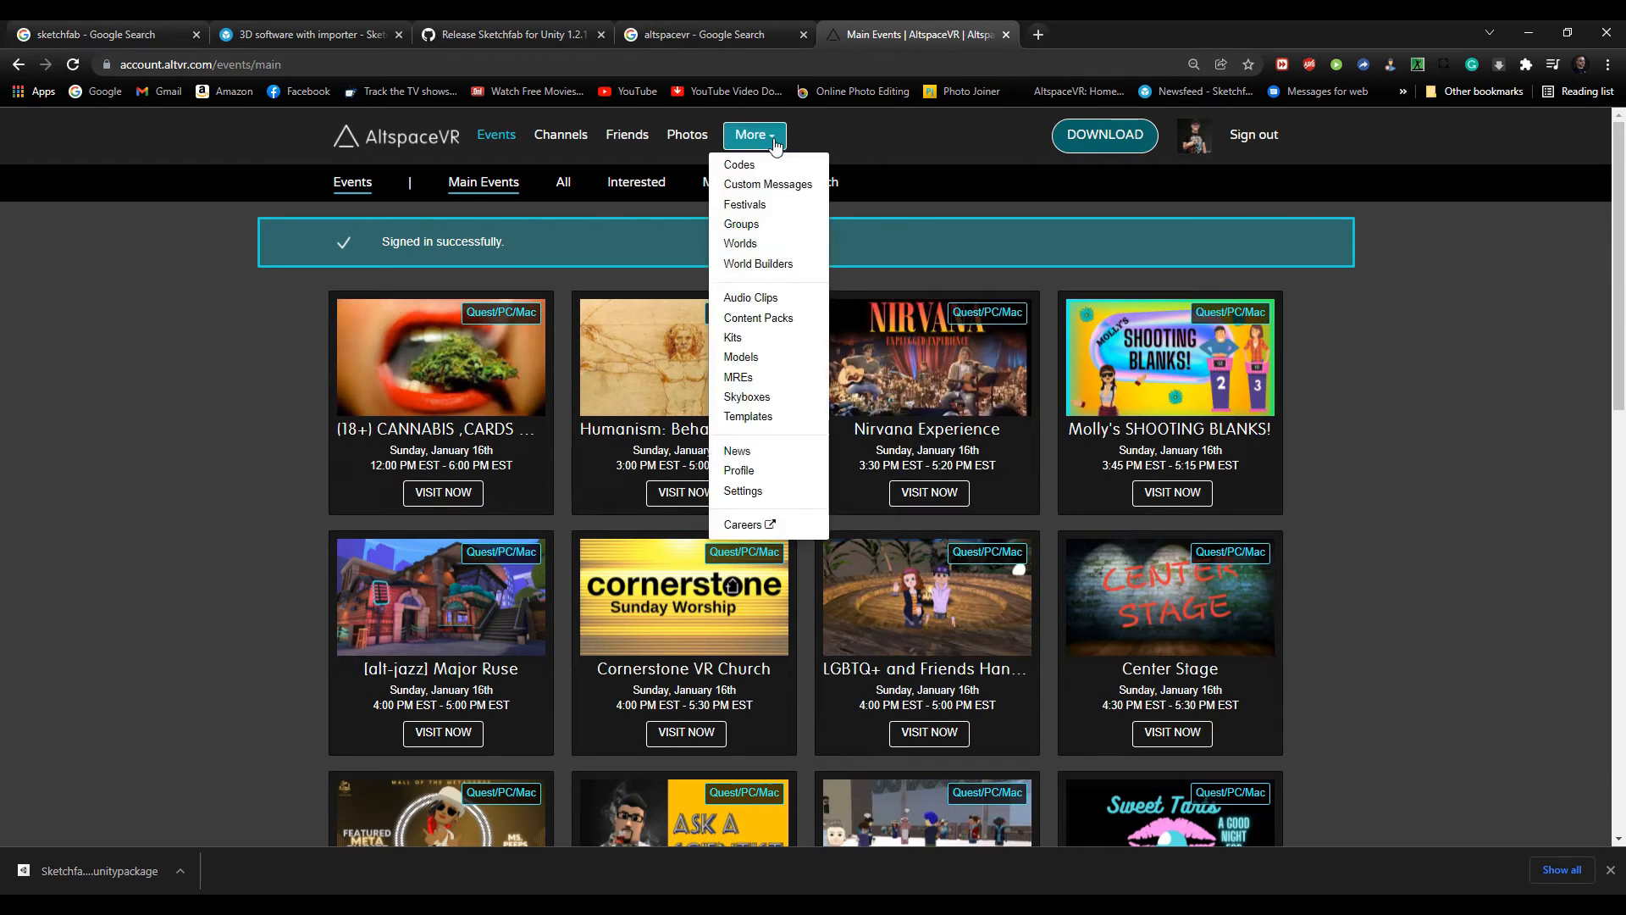
pyautogui.click(745, 339)
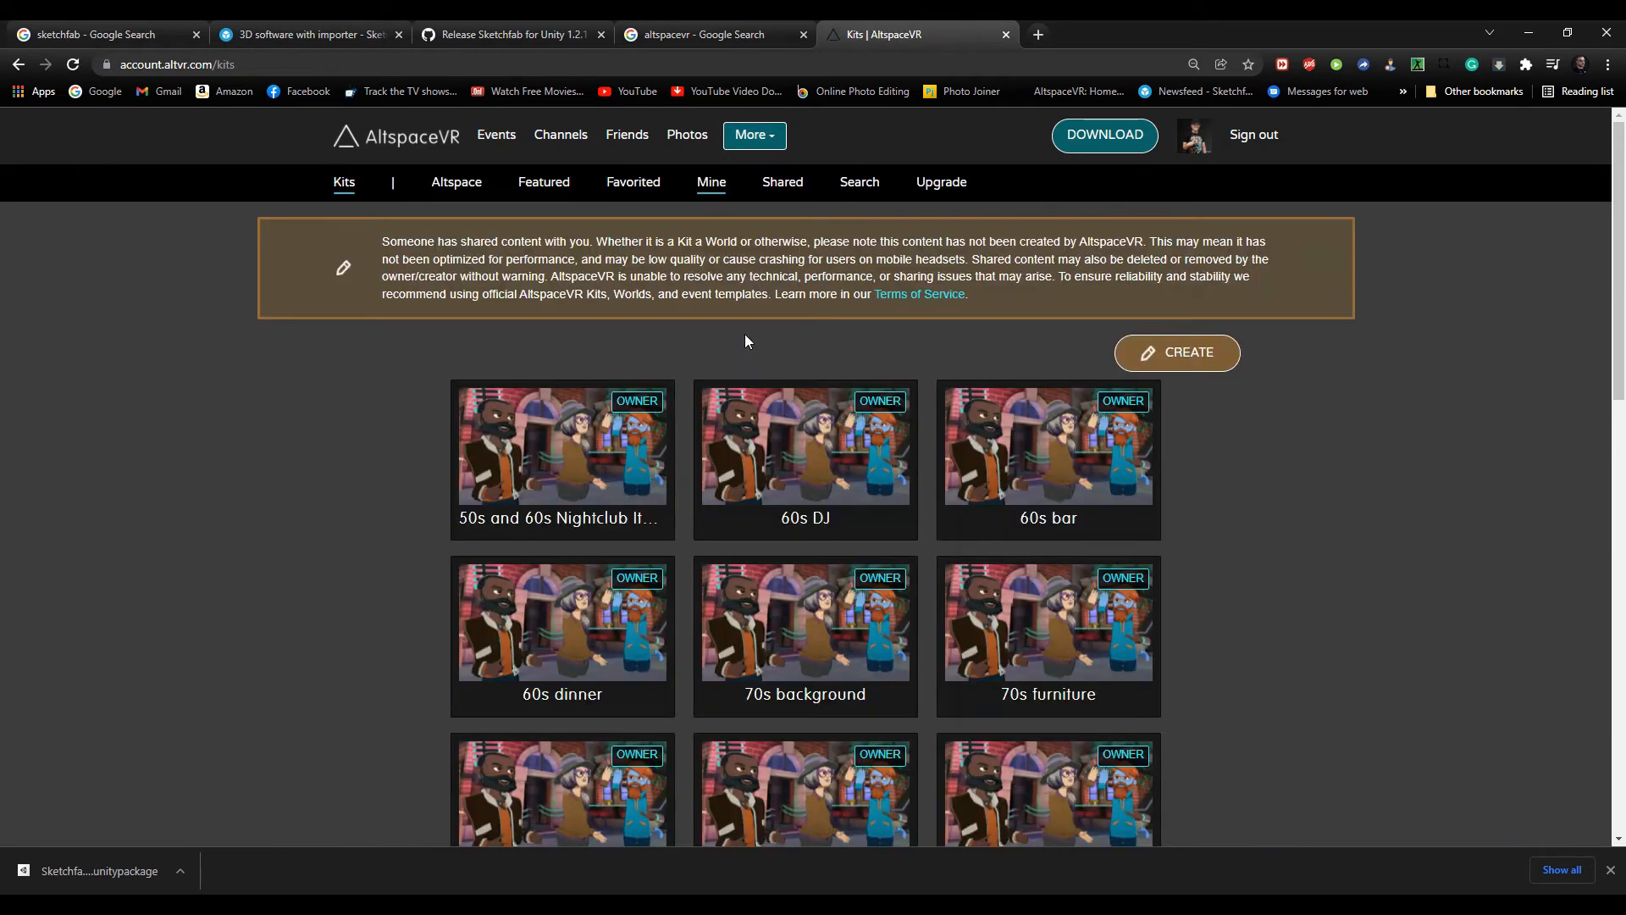
pyautogui.click(1183, 354)
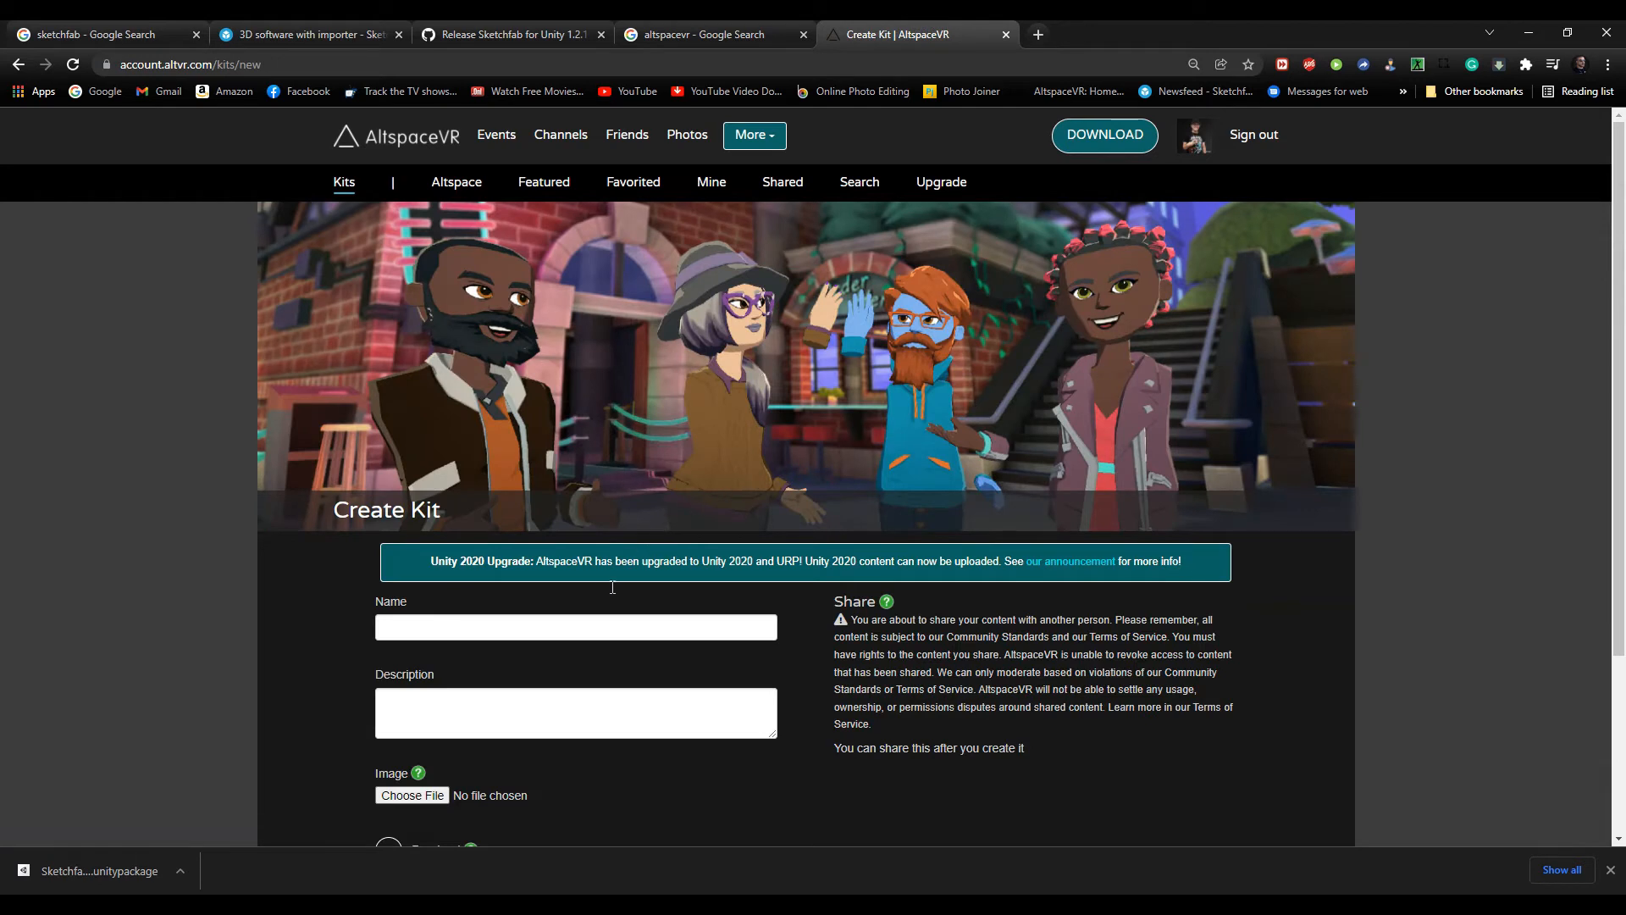
# Name the new kit Car Cyberpunk and create it.
pyautogui.click(600, 626)
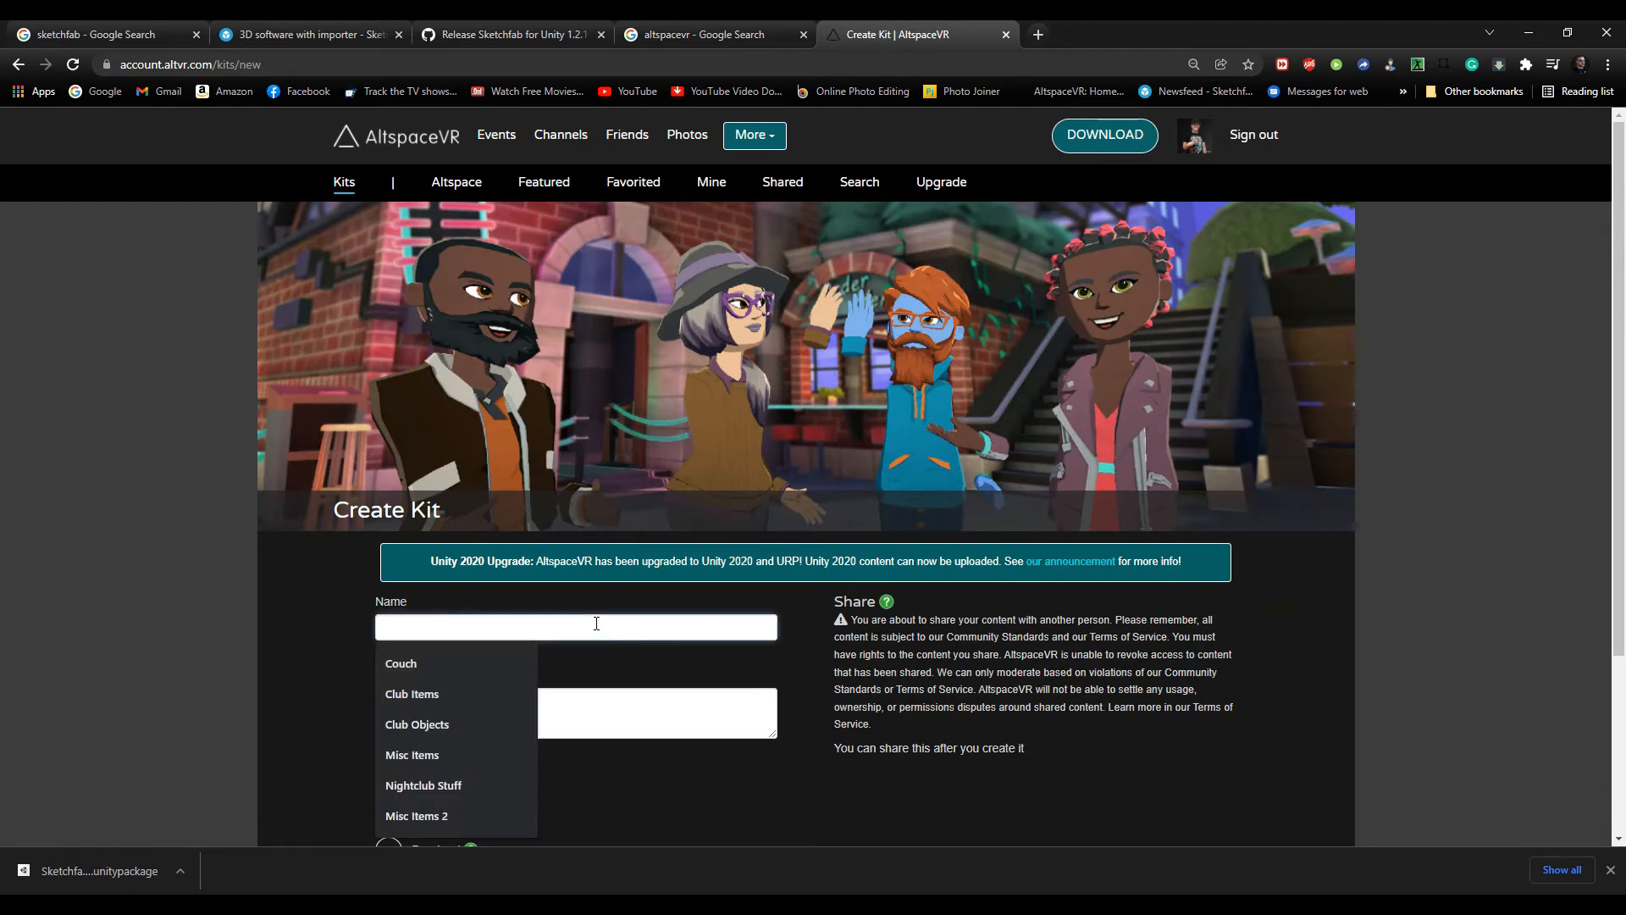
pyautogui.write('C')
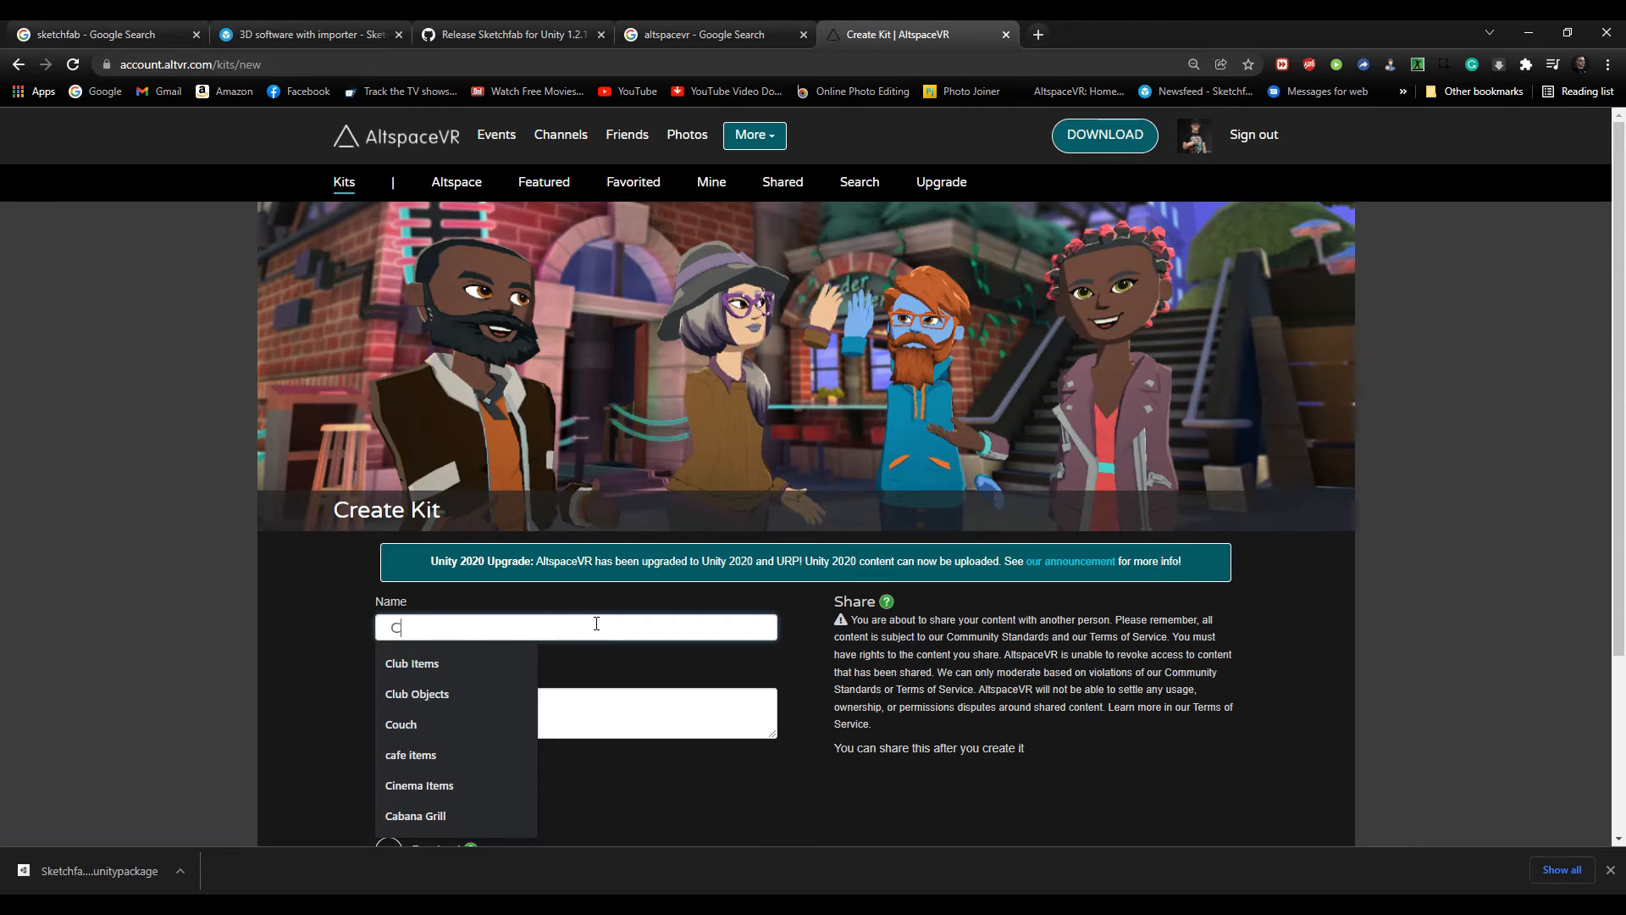
pyautogui.write('ar ')
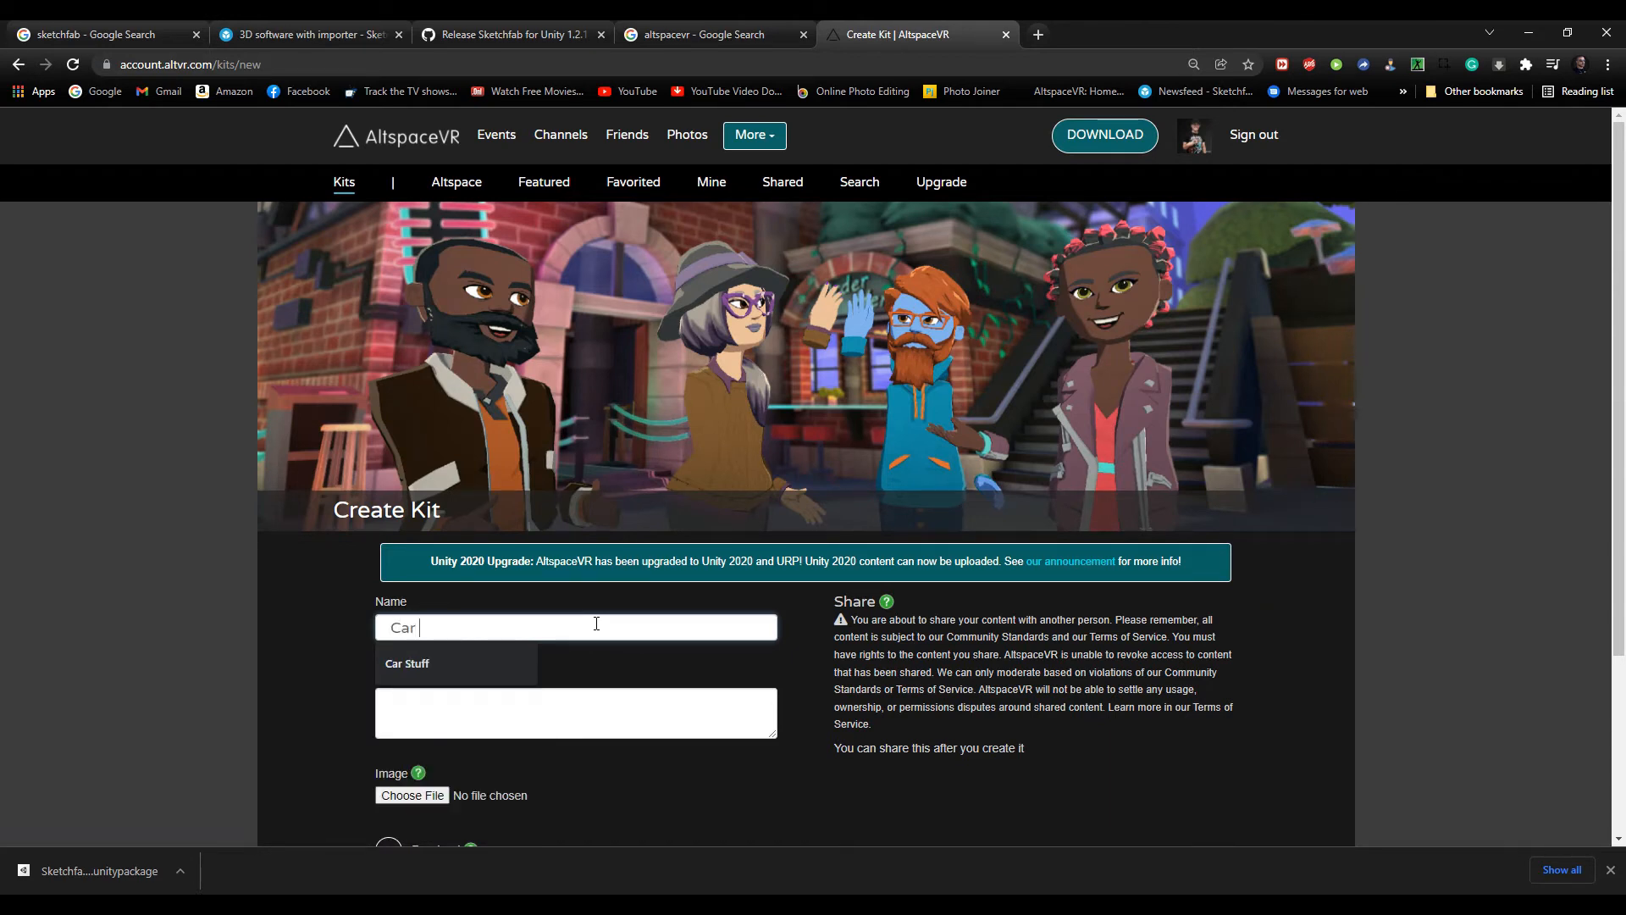
pyautogui.write('Cyberpunk')
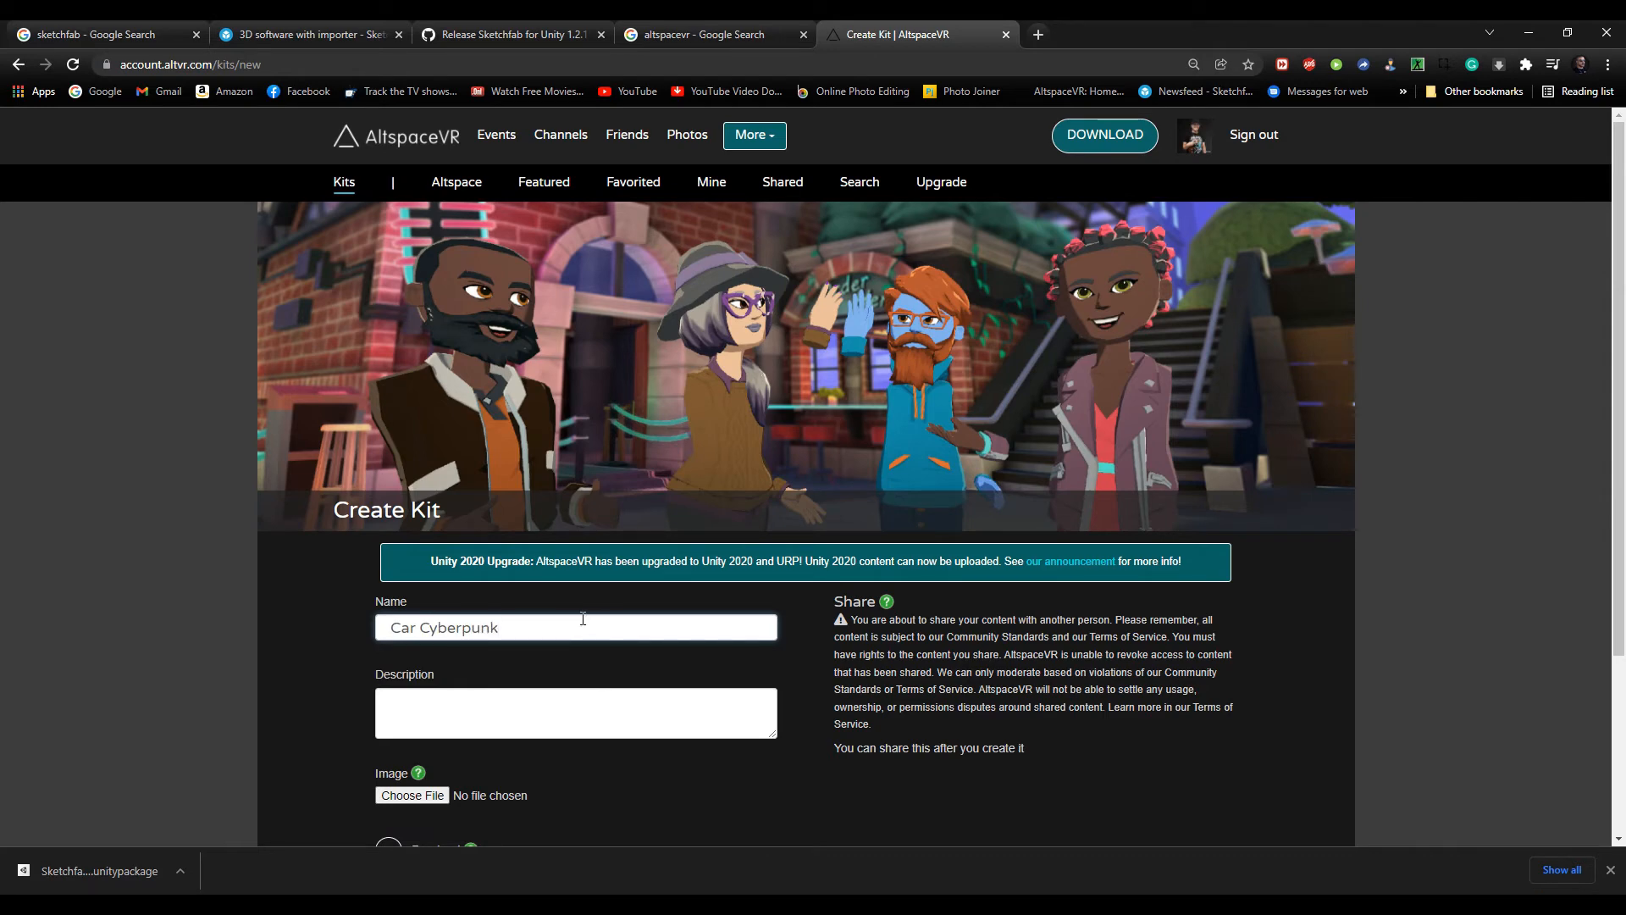
pyautogui.scroll(-3, 574, 614)
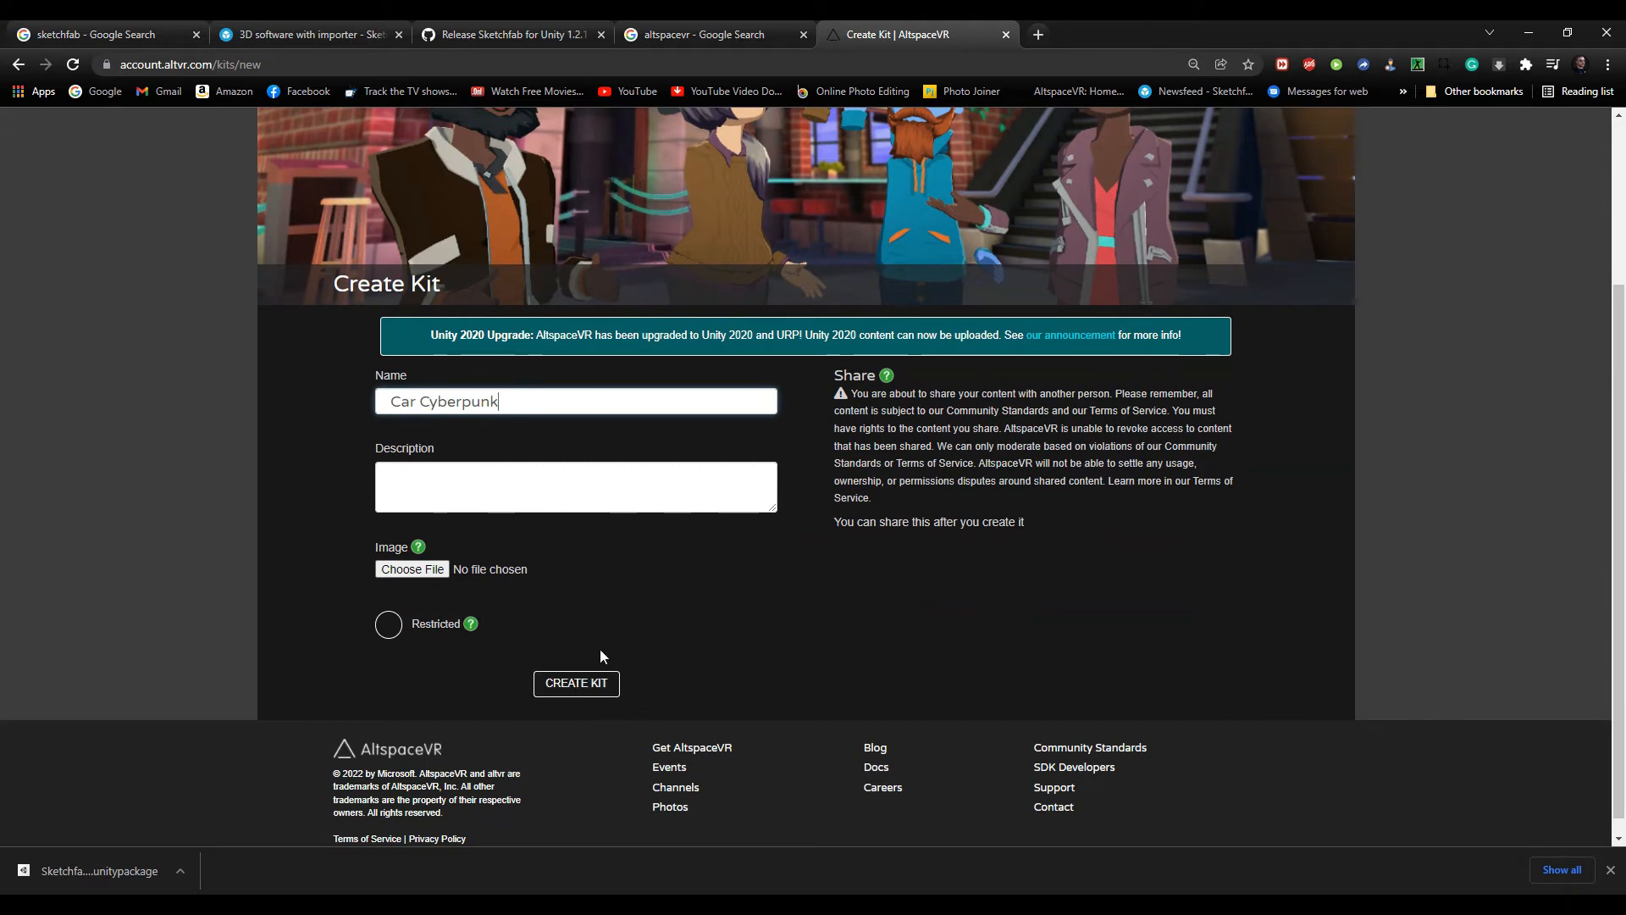
pyautogui.click(569, 688)
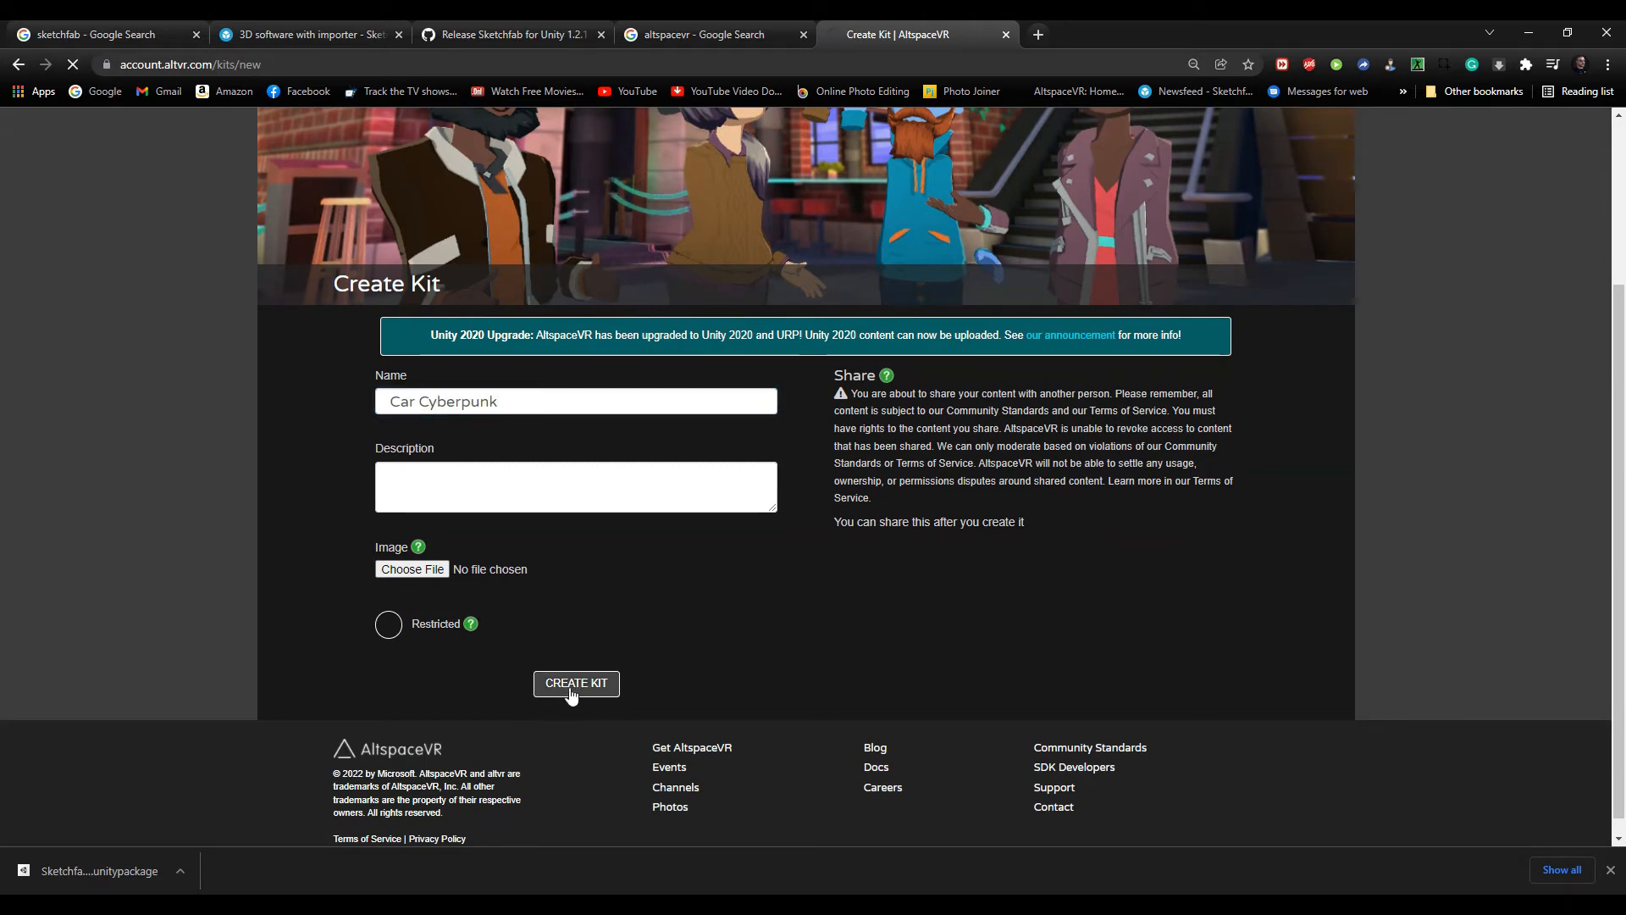
pyautogui.scroll(-5, 920, 593)
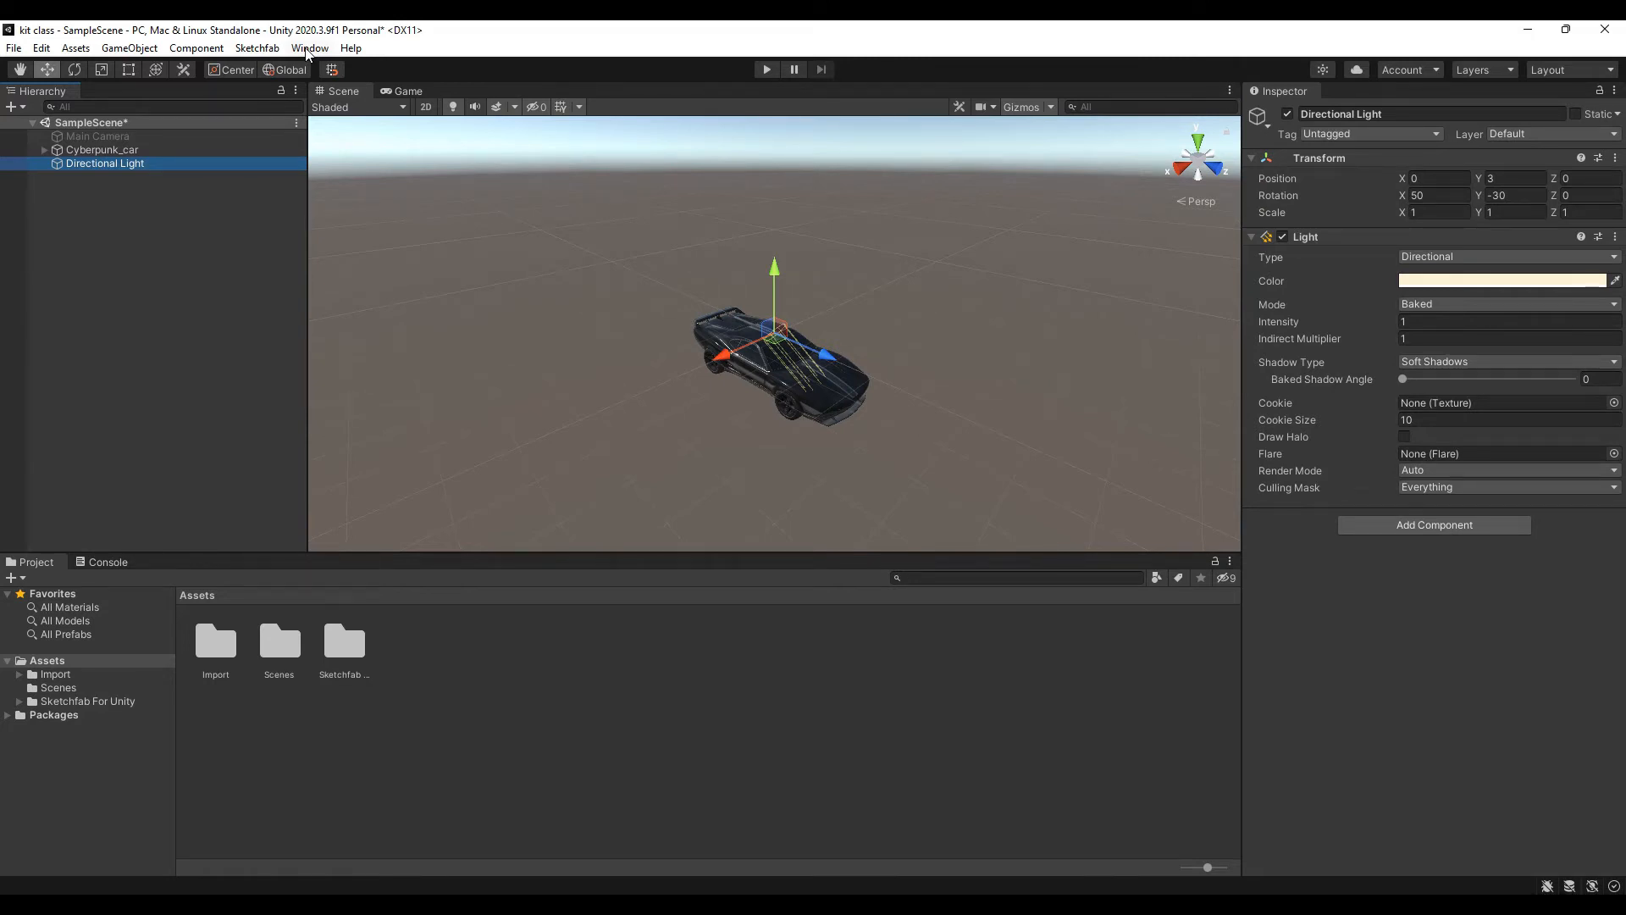
# In Unity, add the tarball package com.microsoft.altspacevr_uploader-2.2.13 from the Music folder with the Package Manager, then close the manager.
pyautogui.click(307, 49)
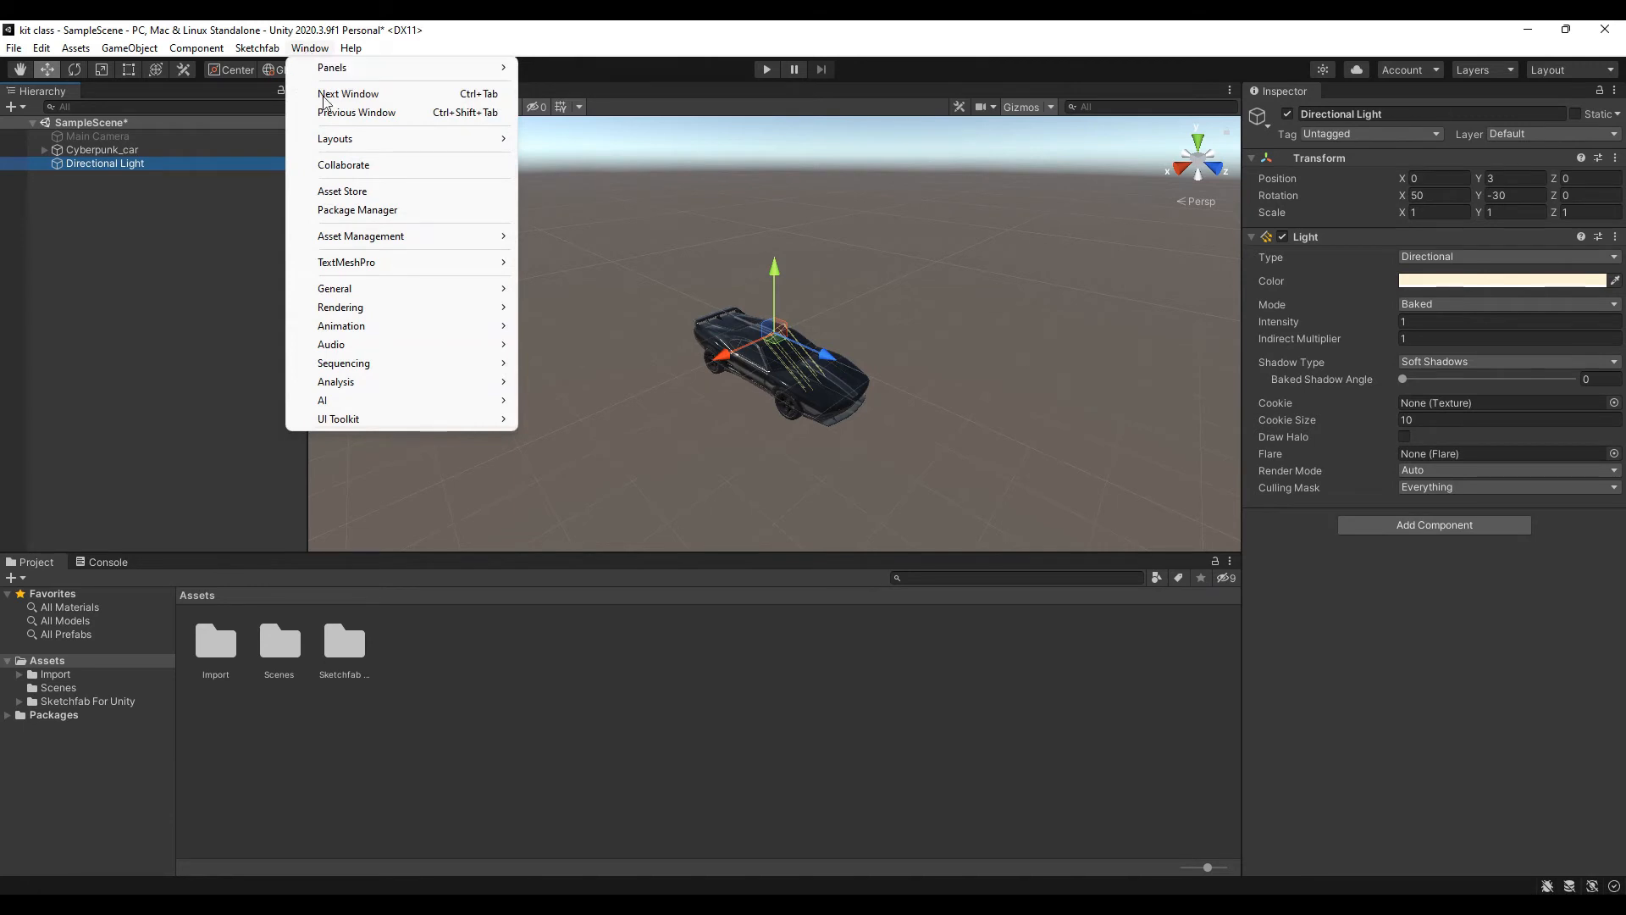
pyautogui.click(349, 211)
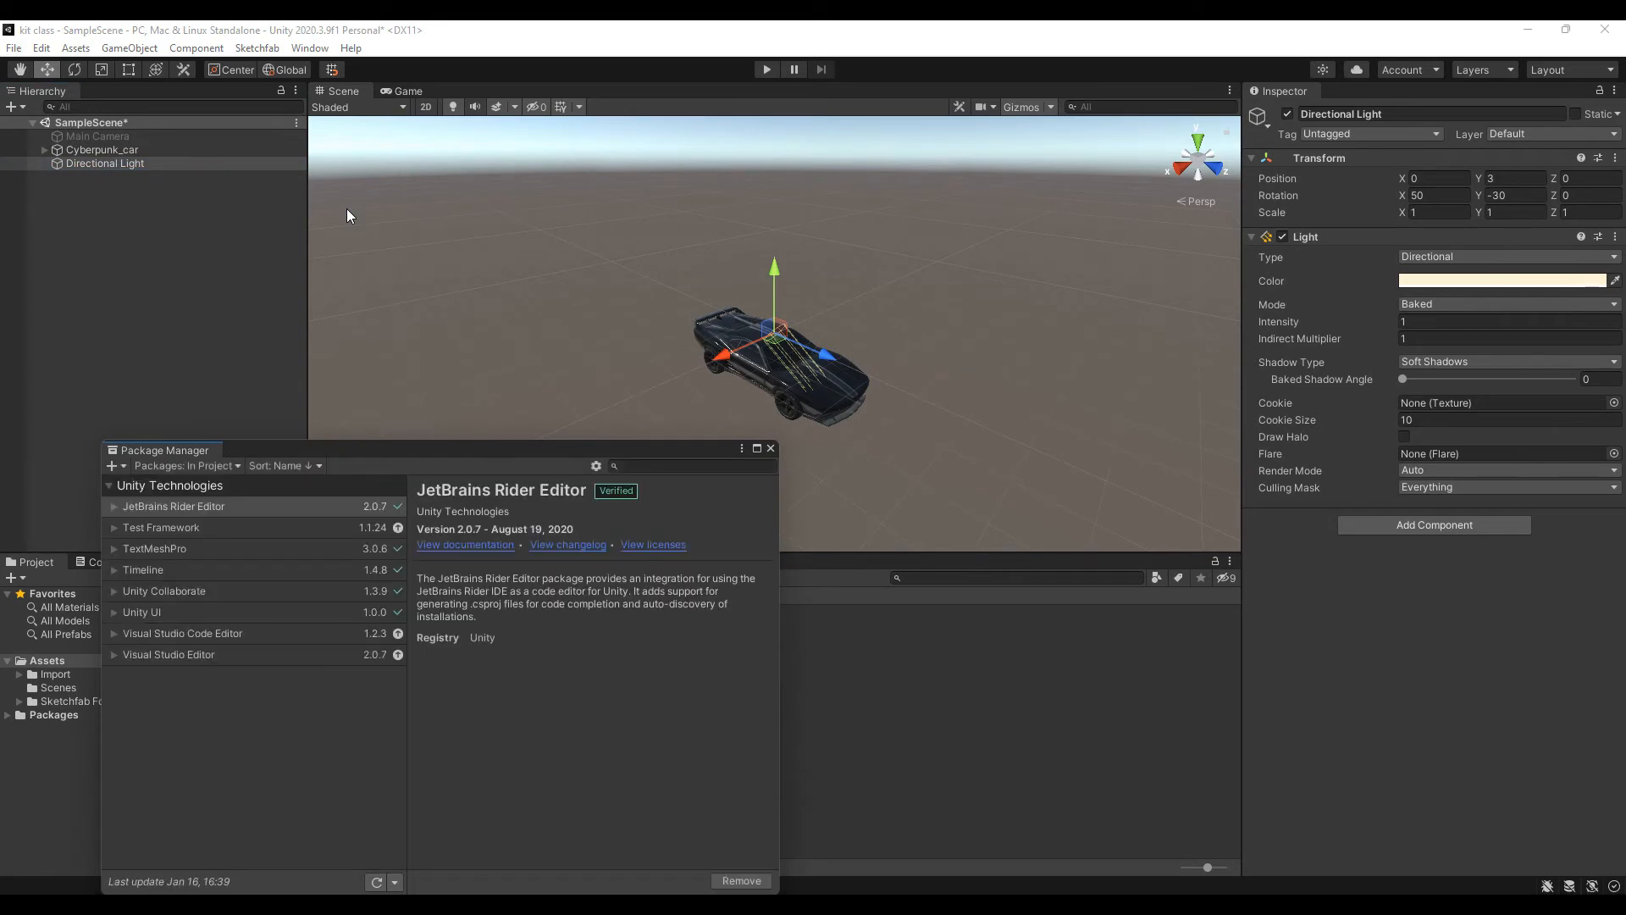
pyautogui.click(123, 468)
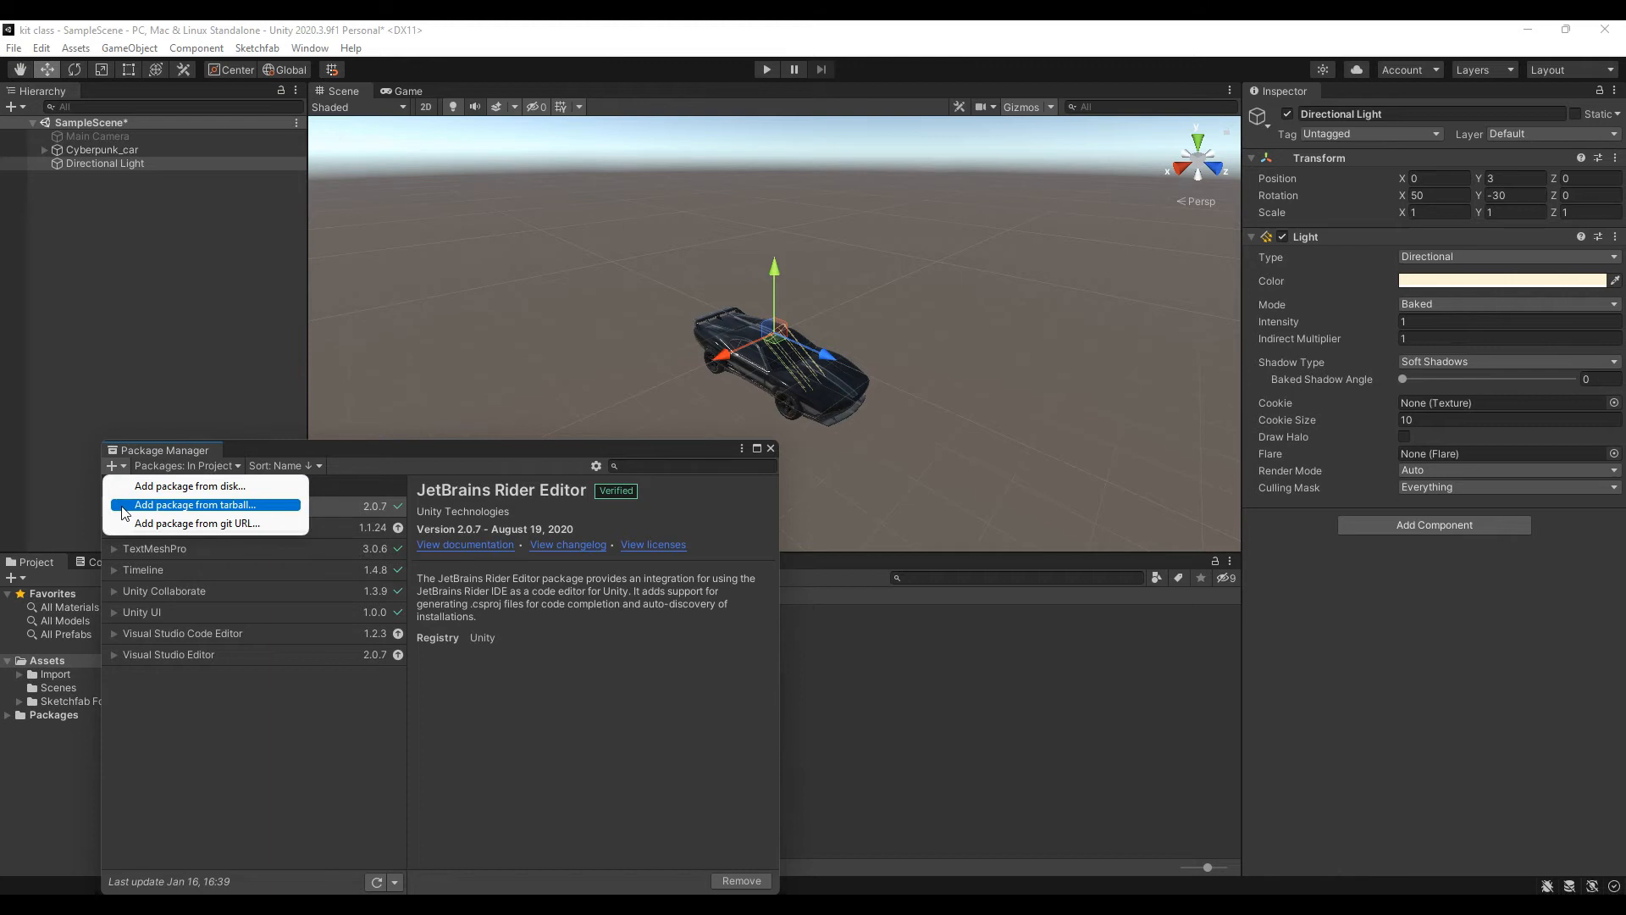
pyautogui.click(134, 505)
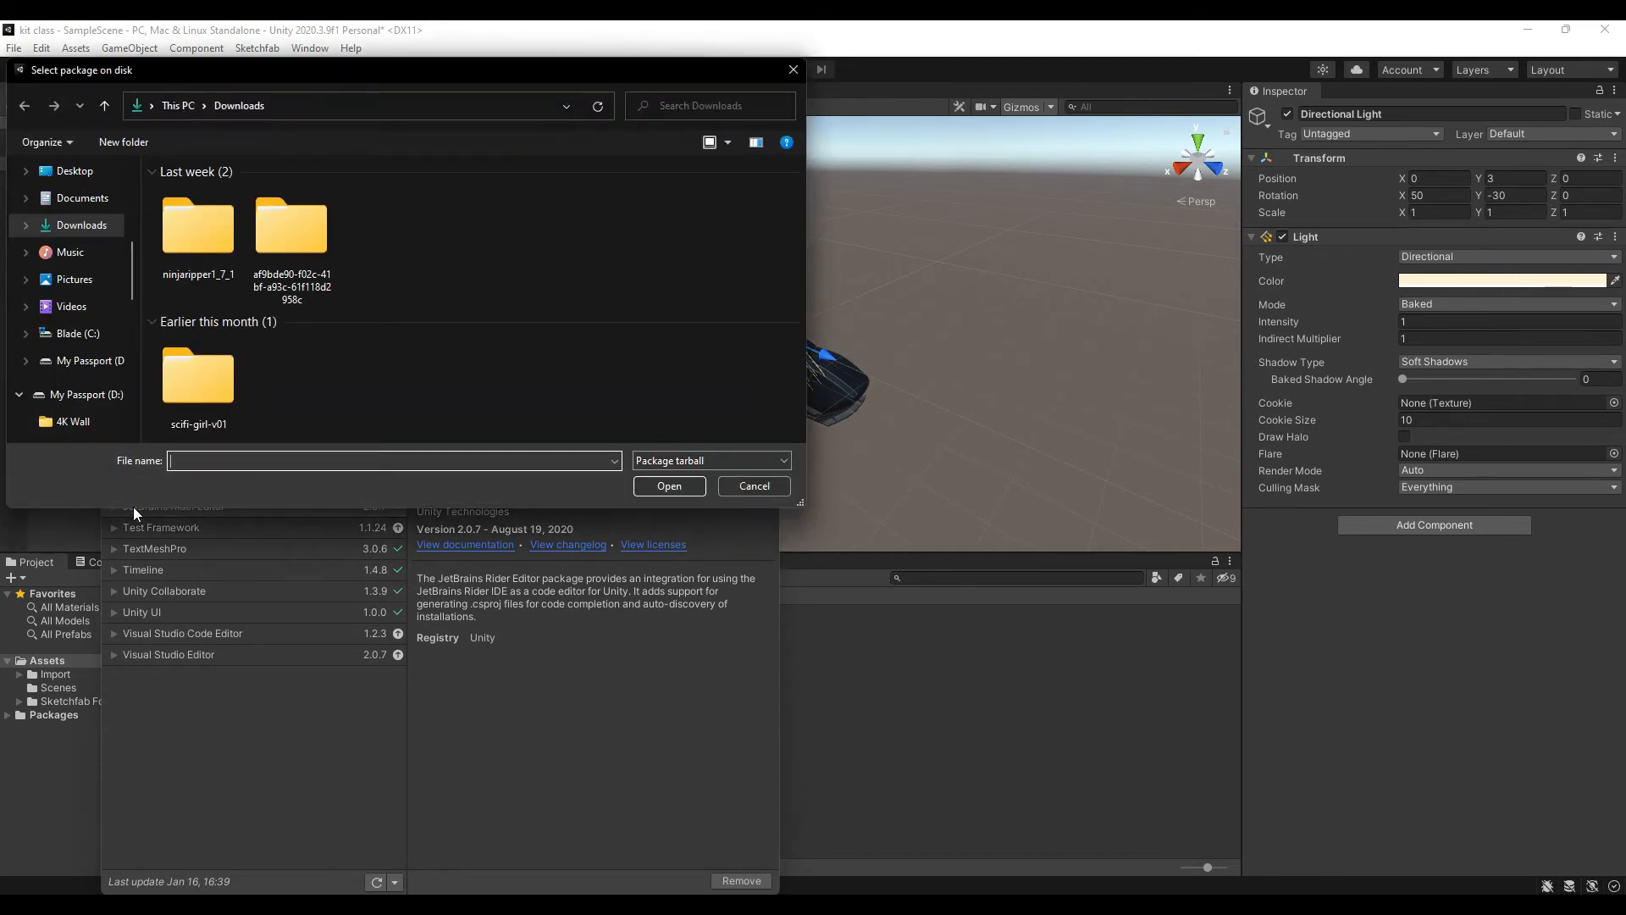
pyautogui.click(86, 258)
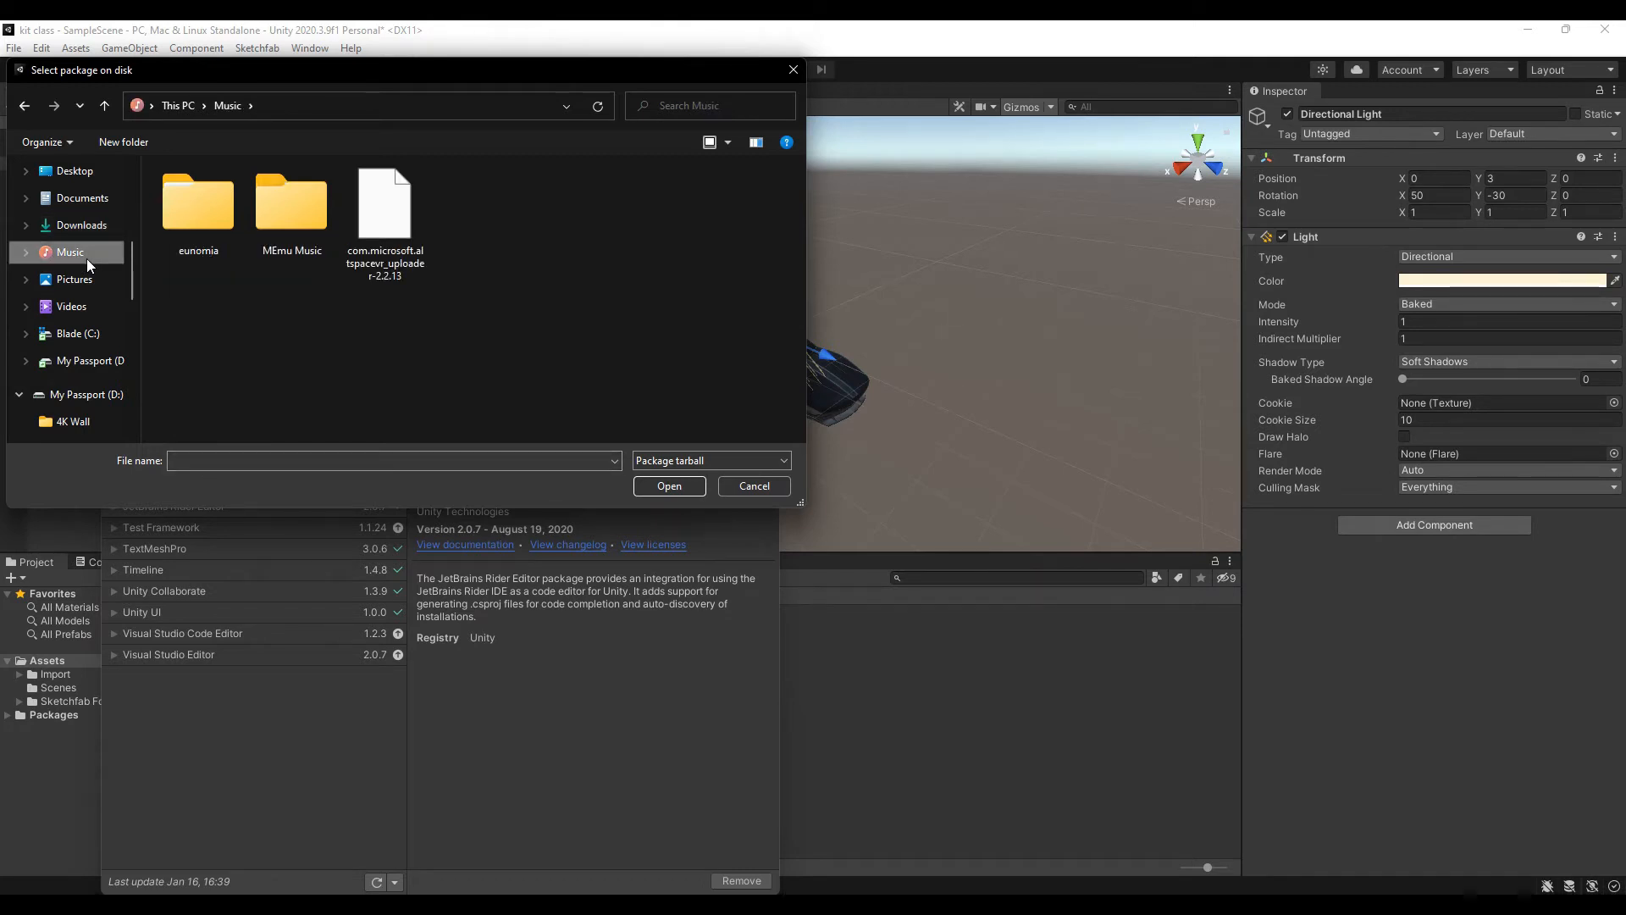
pyautogui.click(400, 247)
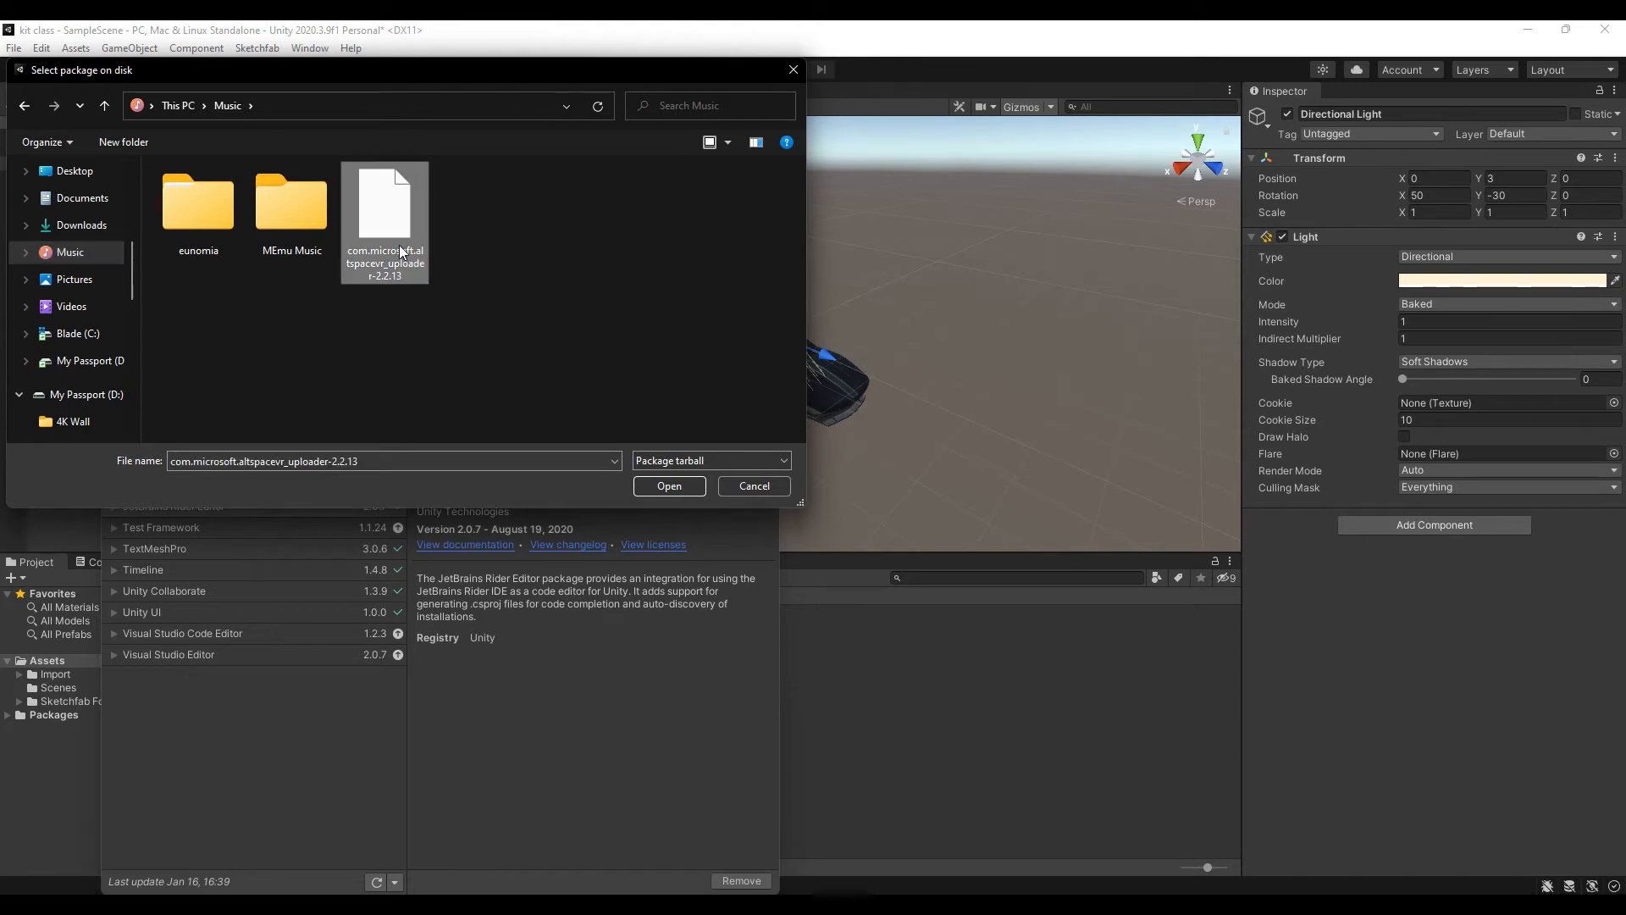
pyautogui.click(662, 486)
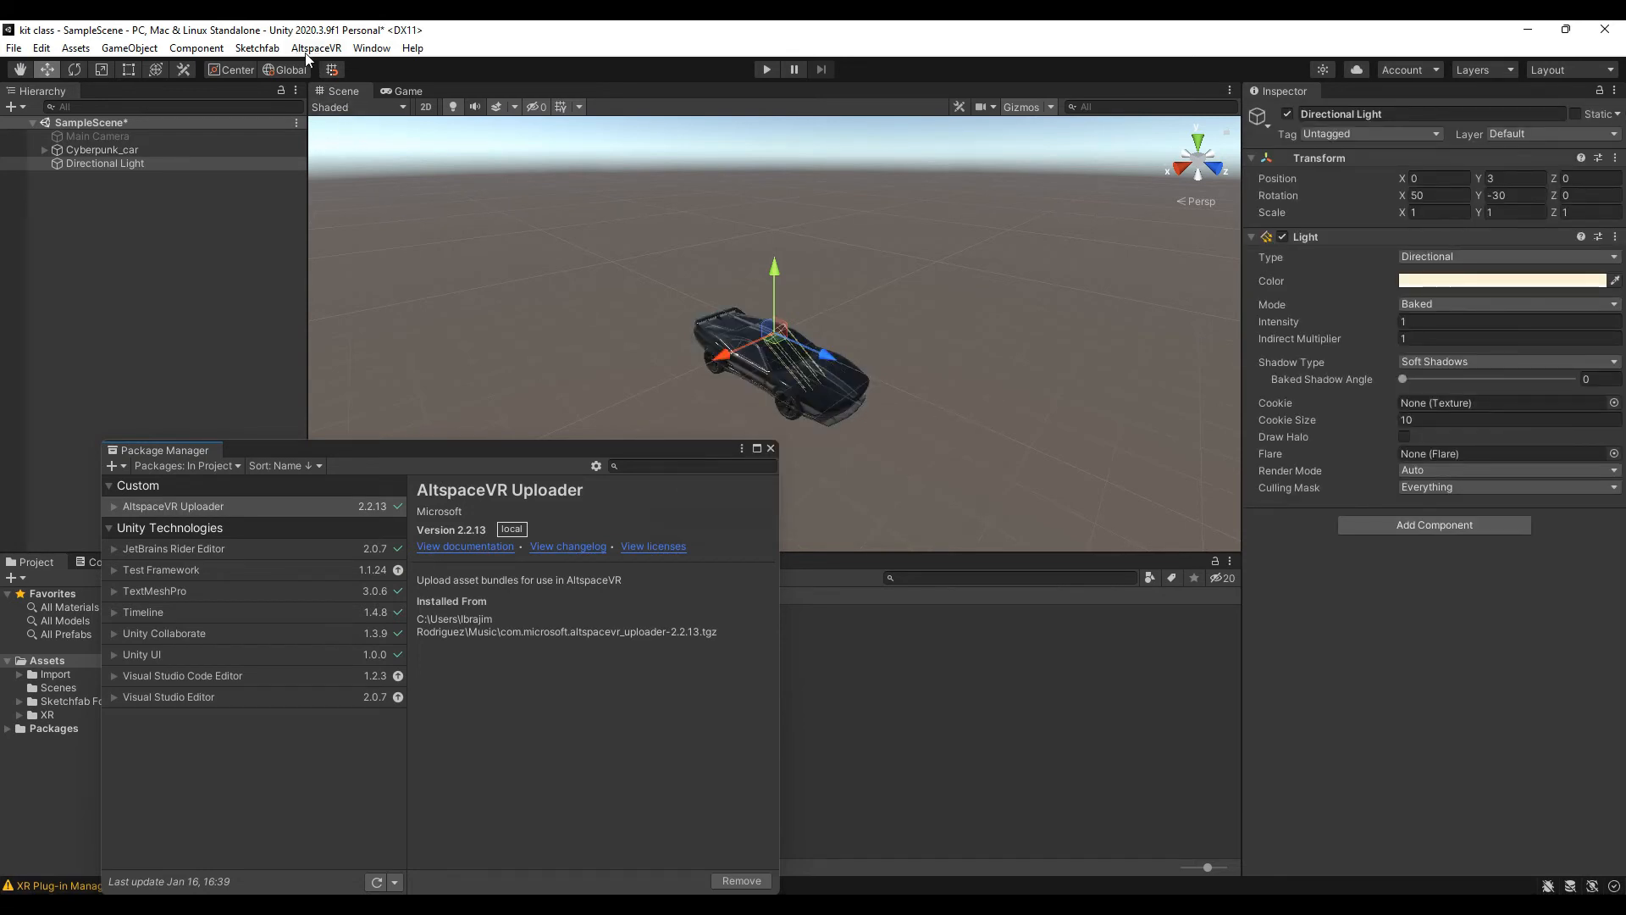
pyautogui.click(770, 449)
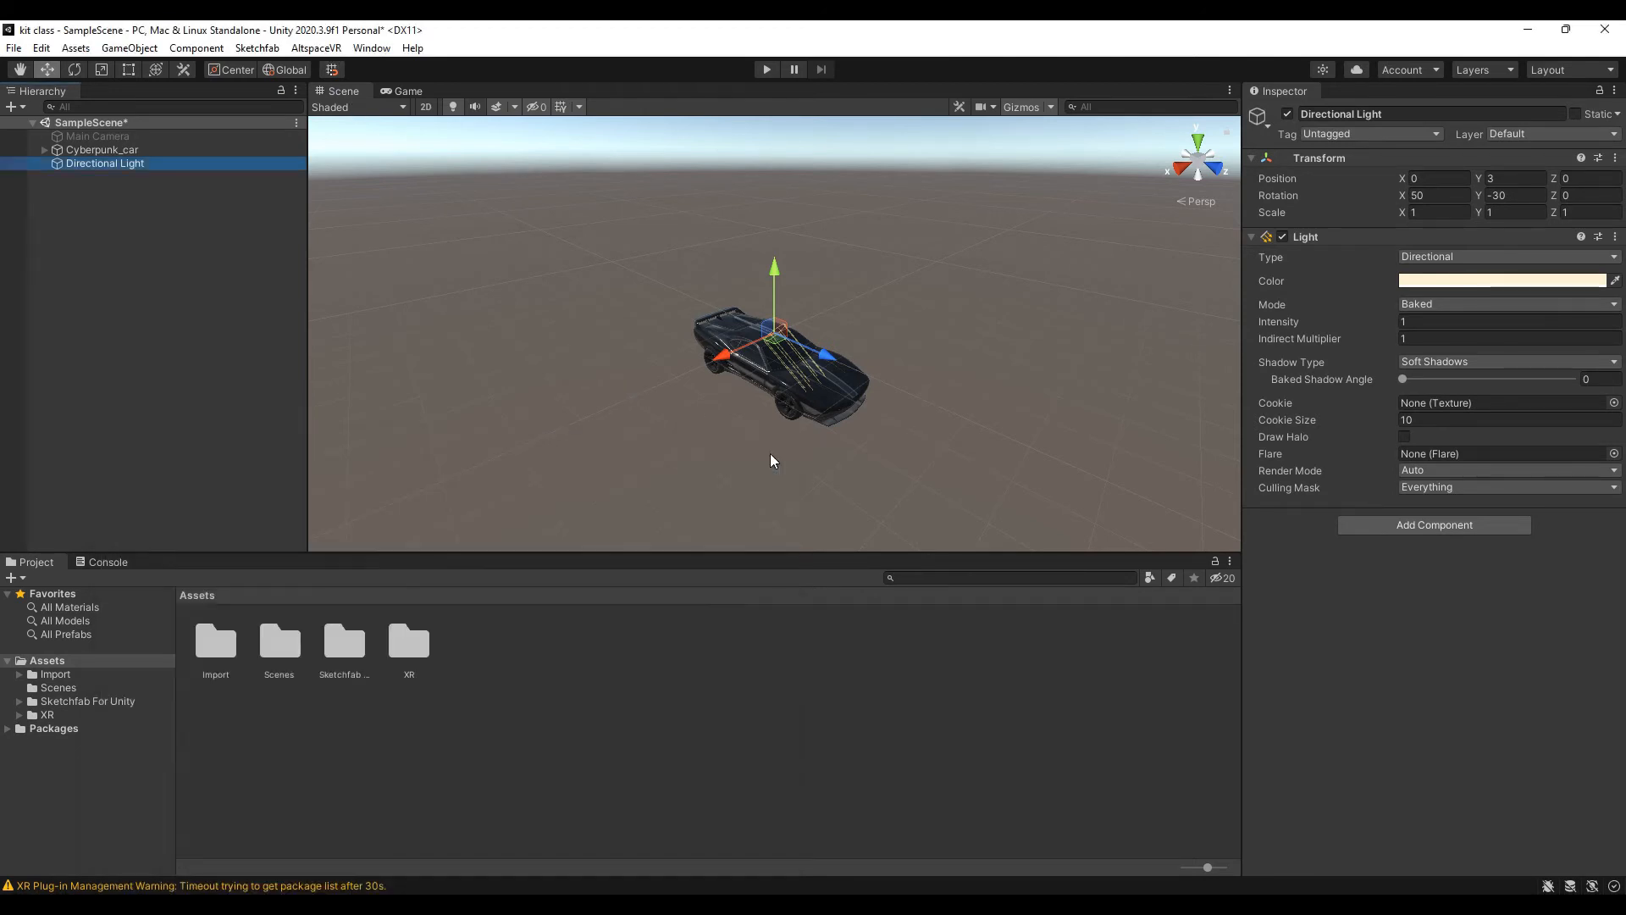
# Open the AltspaceVR Kits window and upgrade the project materials to UniversalRP materials, accepting the overwrite.
pyautogui.click(327, 48)
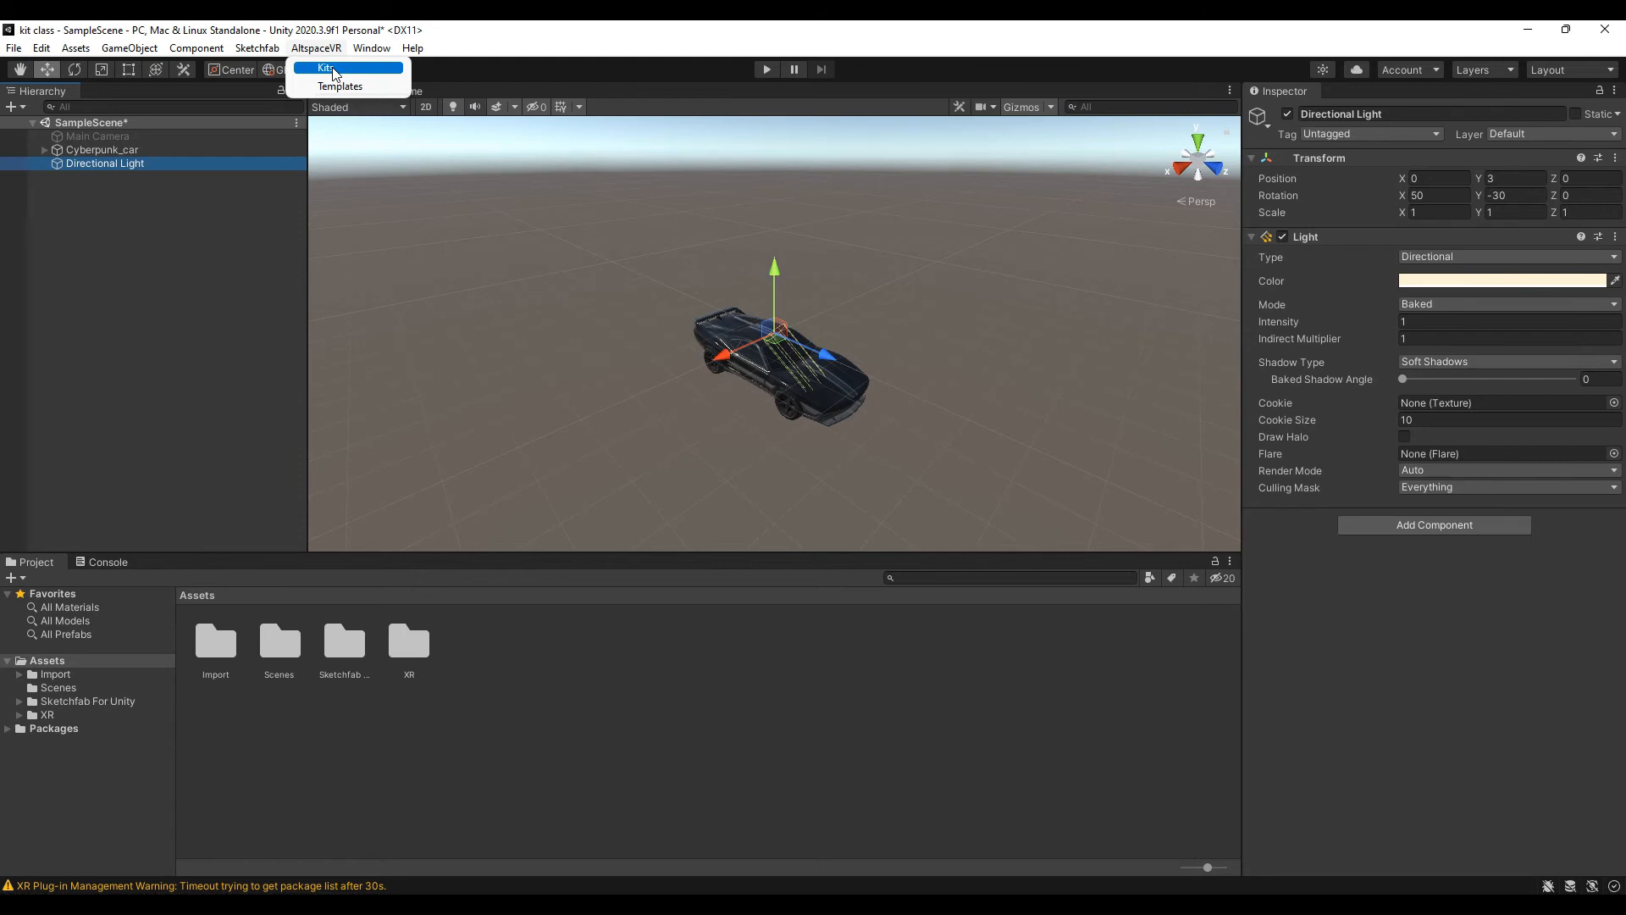
pyautogui.click(332, 70)
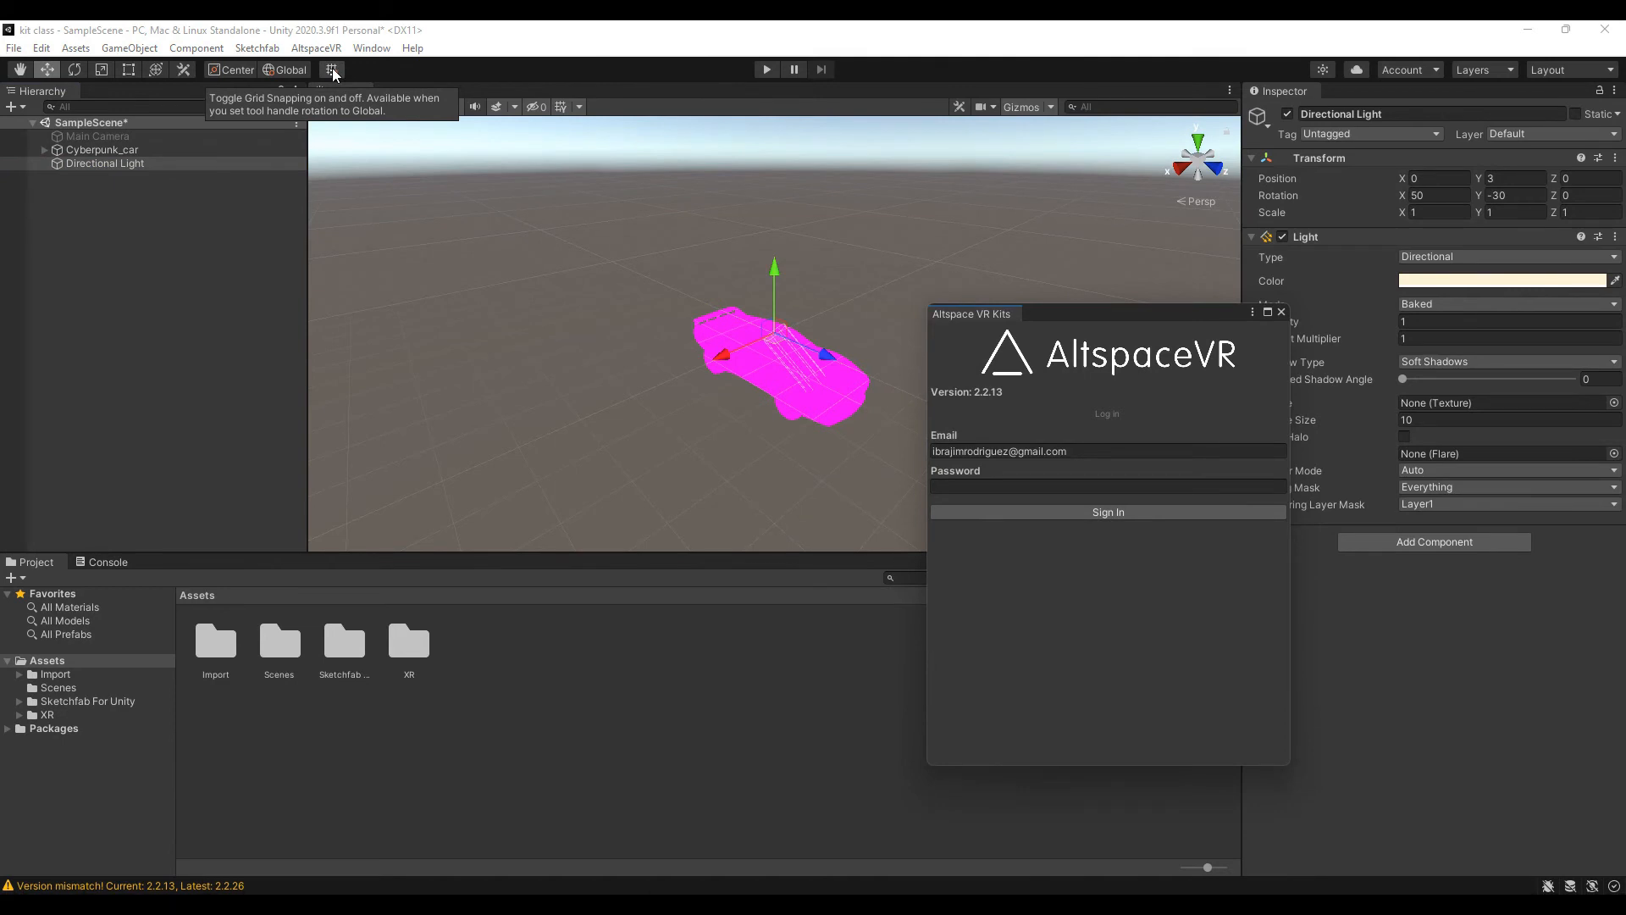
pyautogui.click(42, 48)
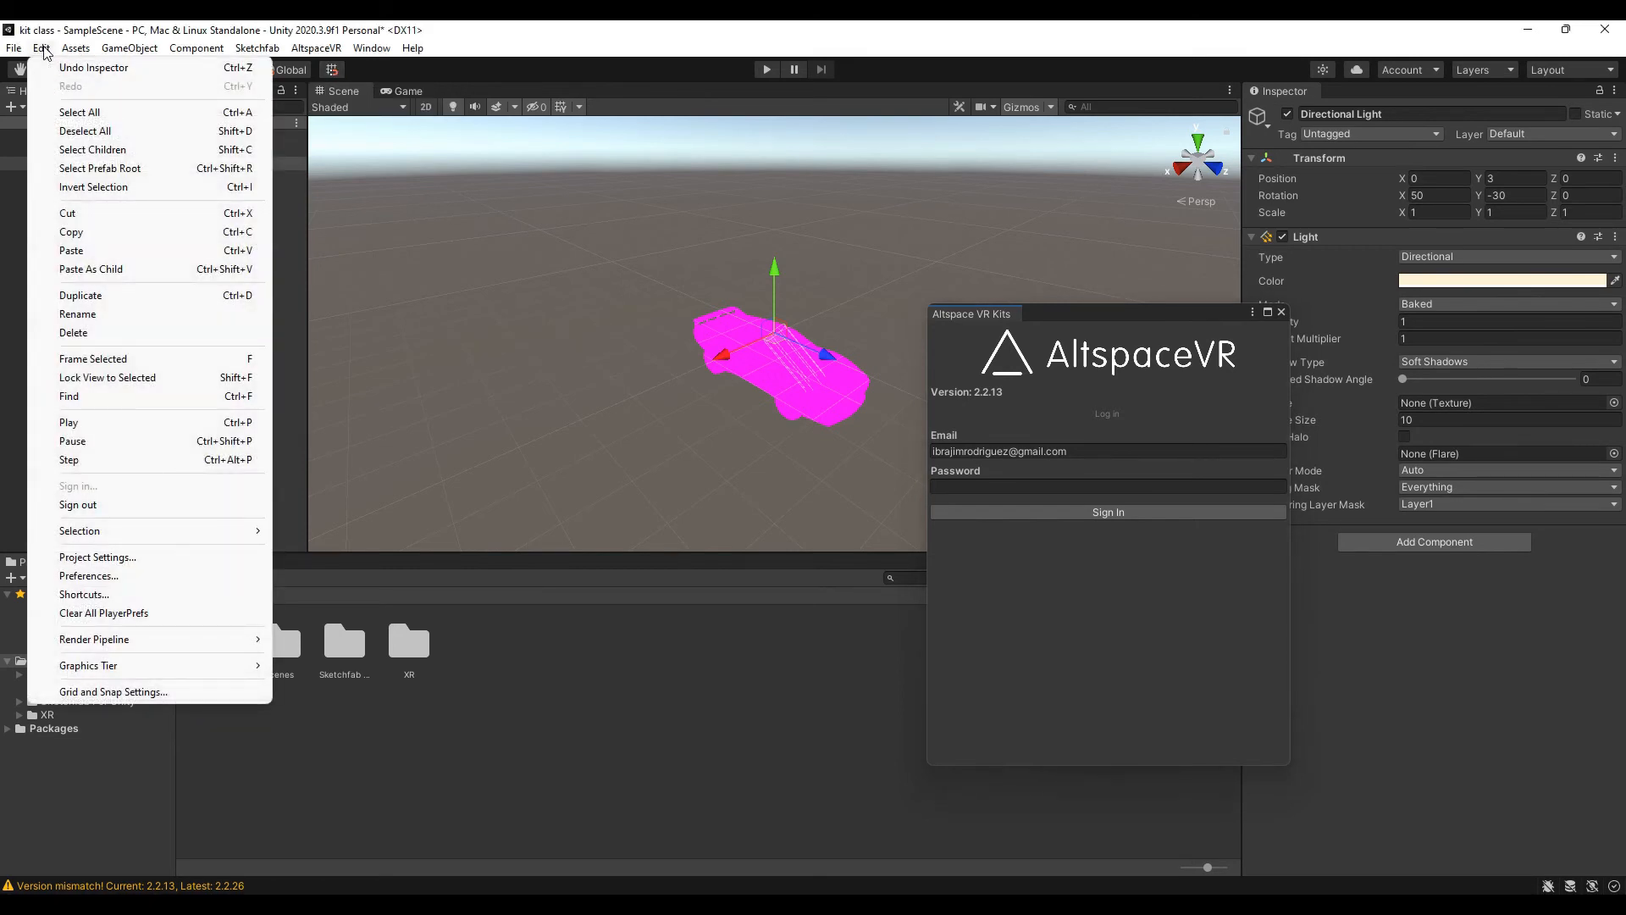
pyautogui.moveTo(137, 645)
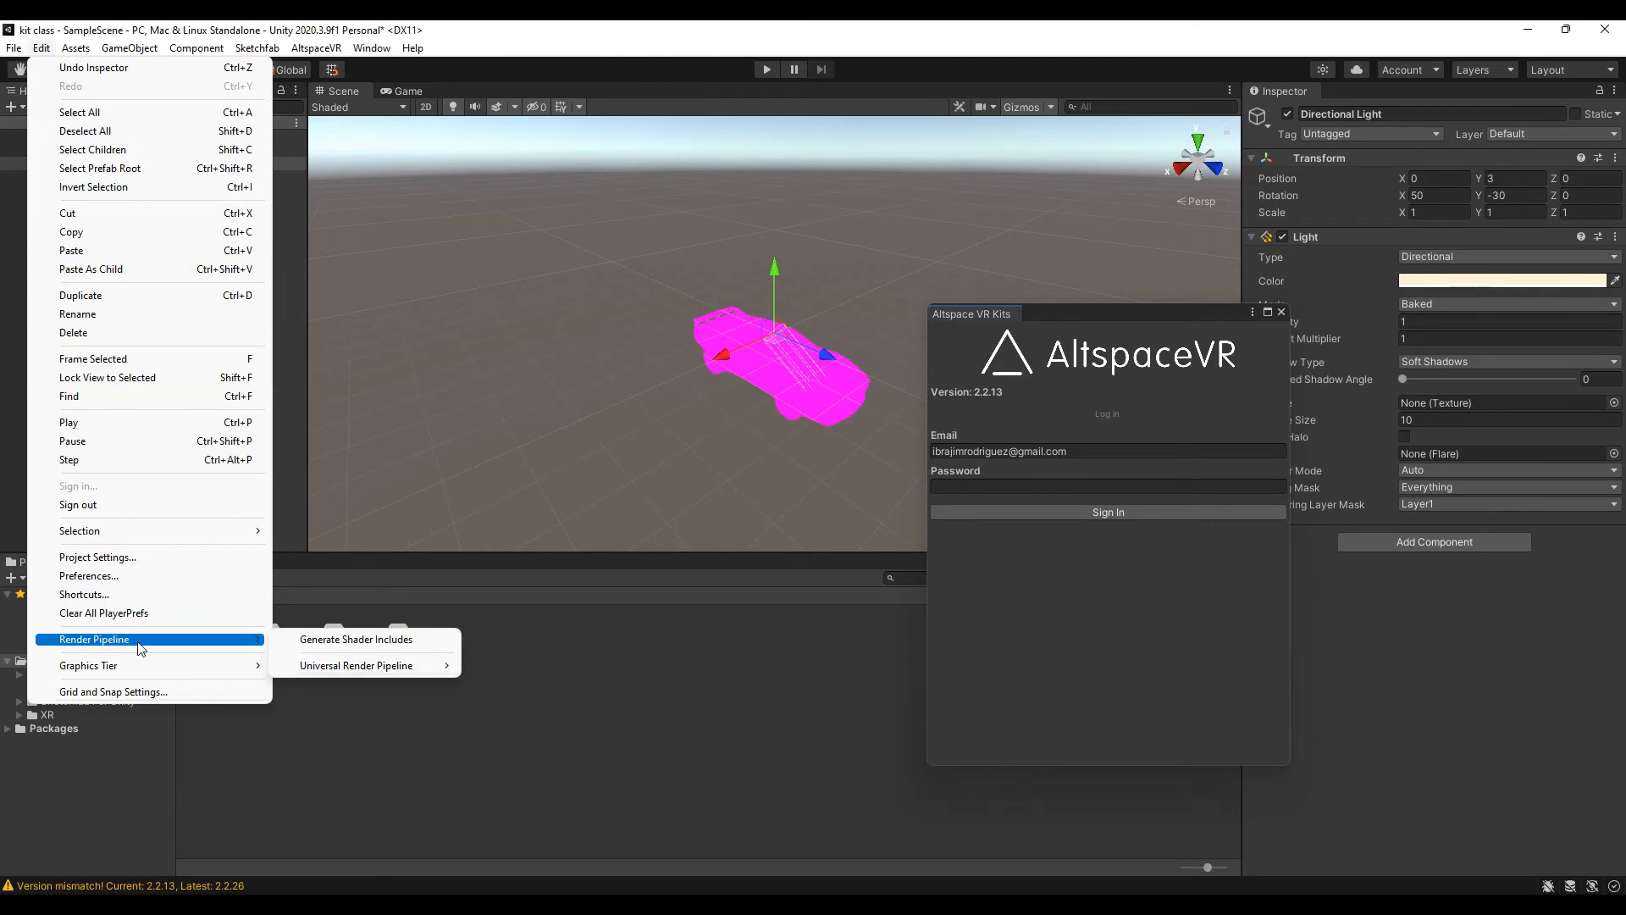
pyautogui.moveTo(330, 667)
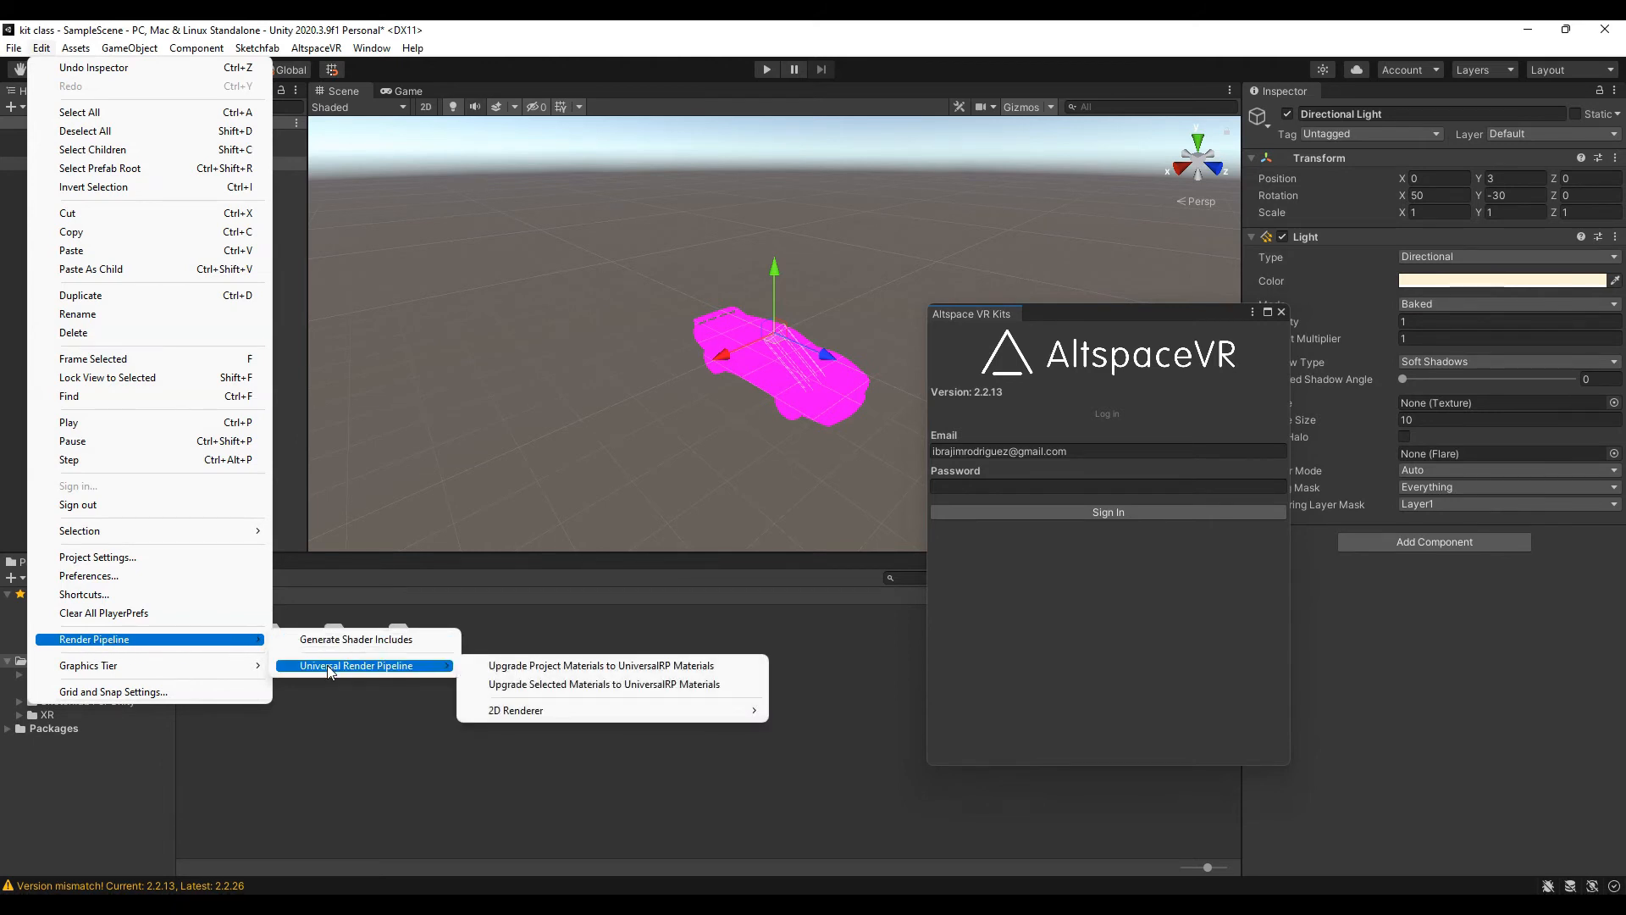
pyautogui.click(532, 668)
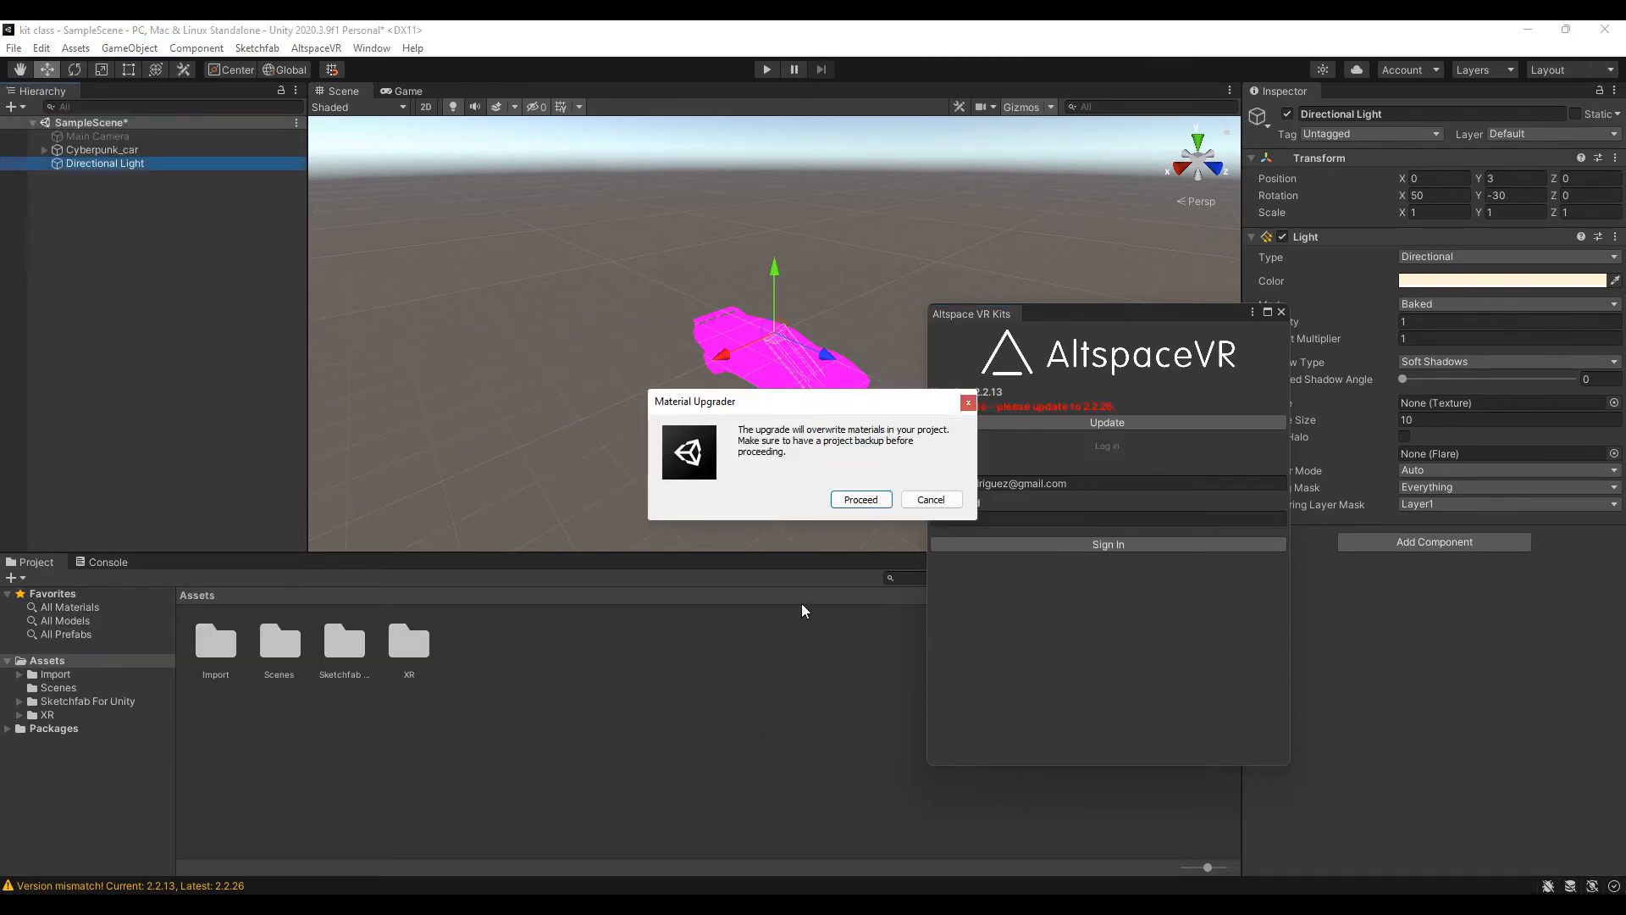
pyautogui.click(861, 500)
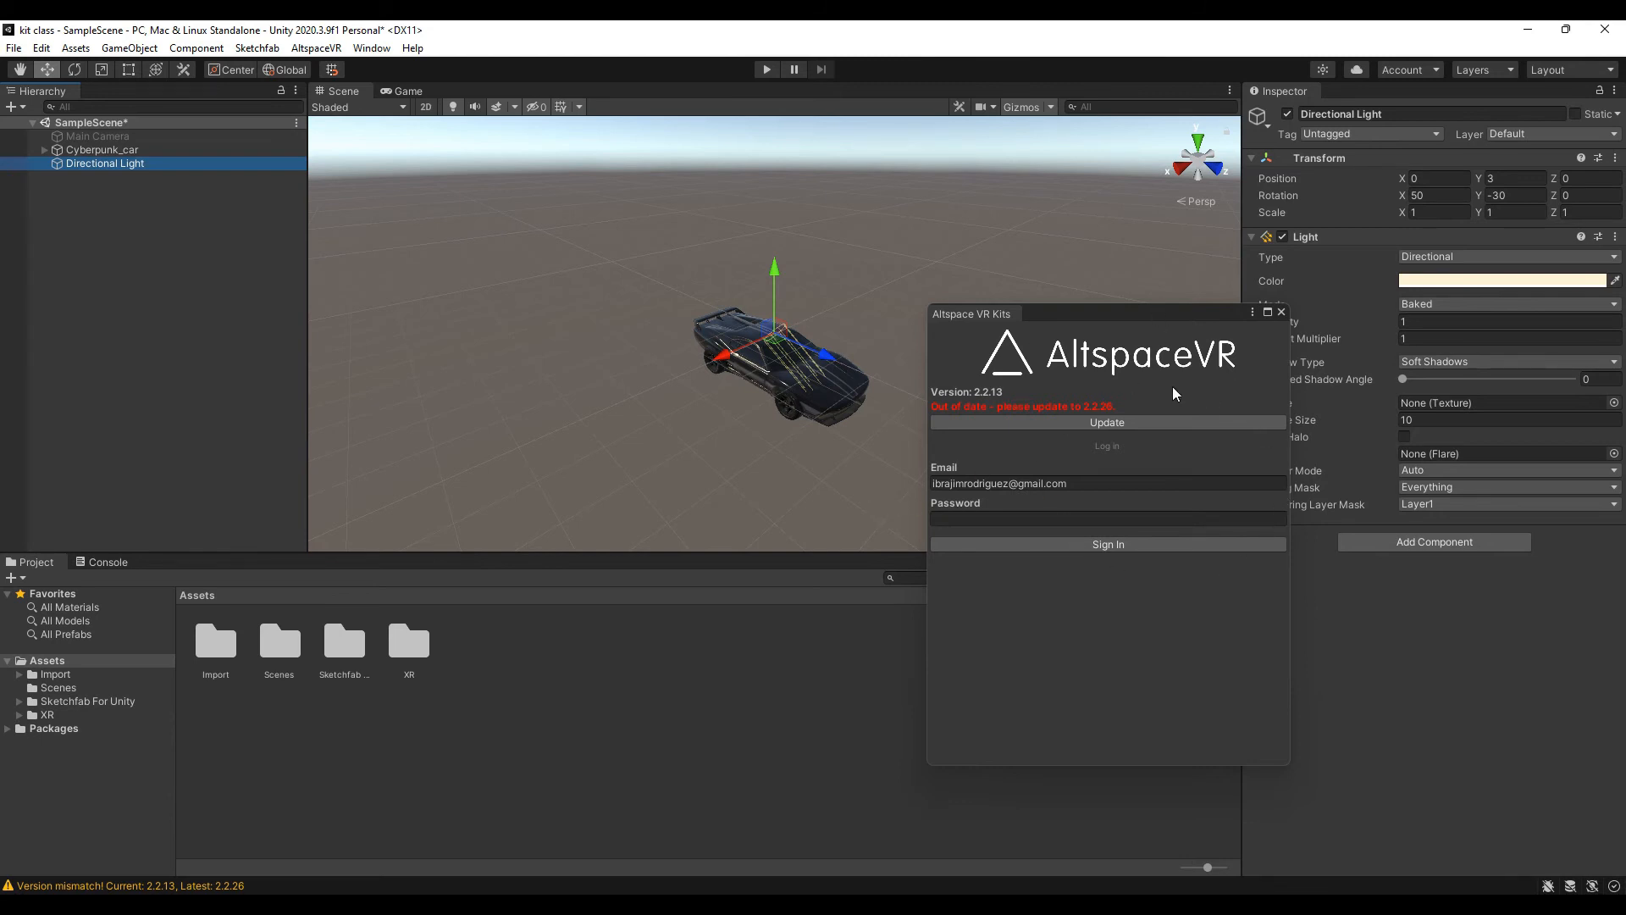
# Enter the account password to sign in to the AltspaceVR uploader, and select the Car Cyberpunk kit.
pyautogui.click(1031, 518)
pyautogui.write('********')
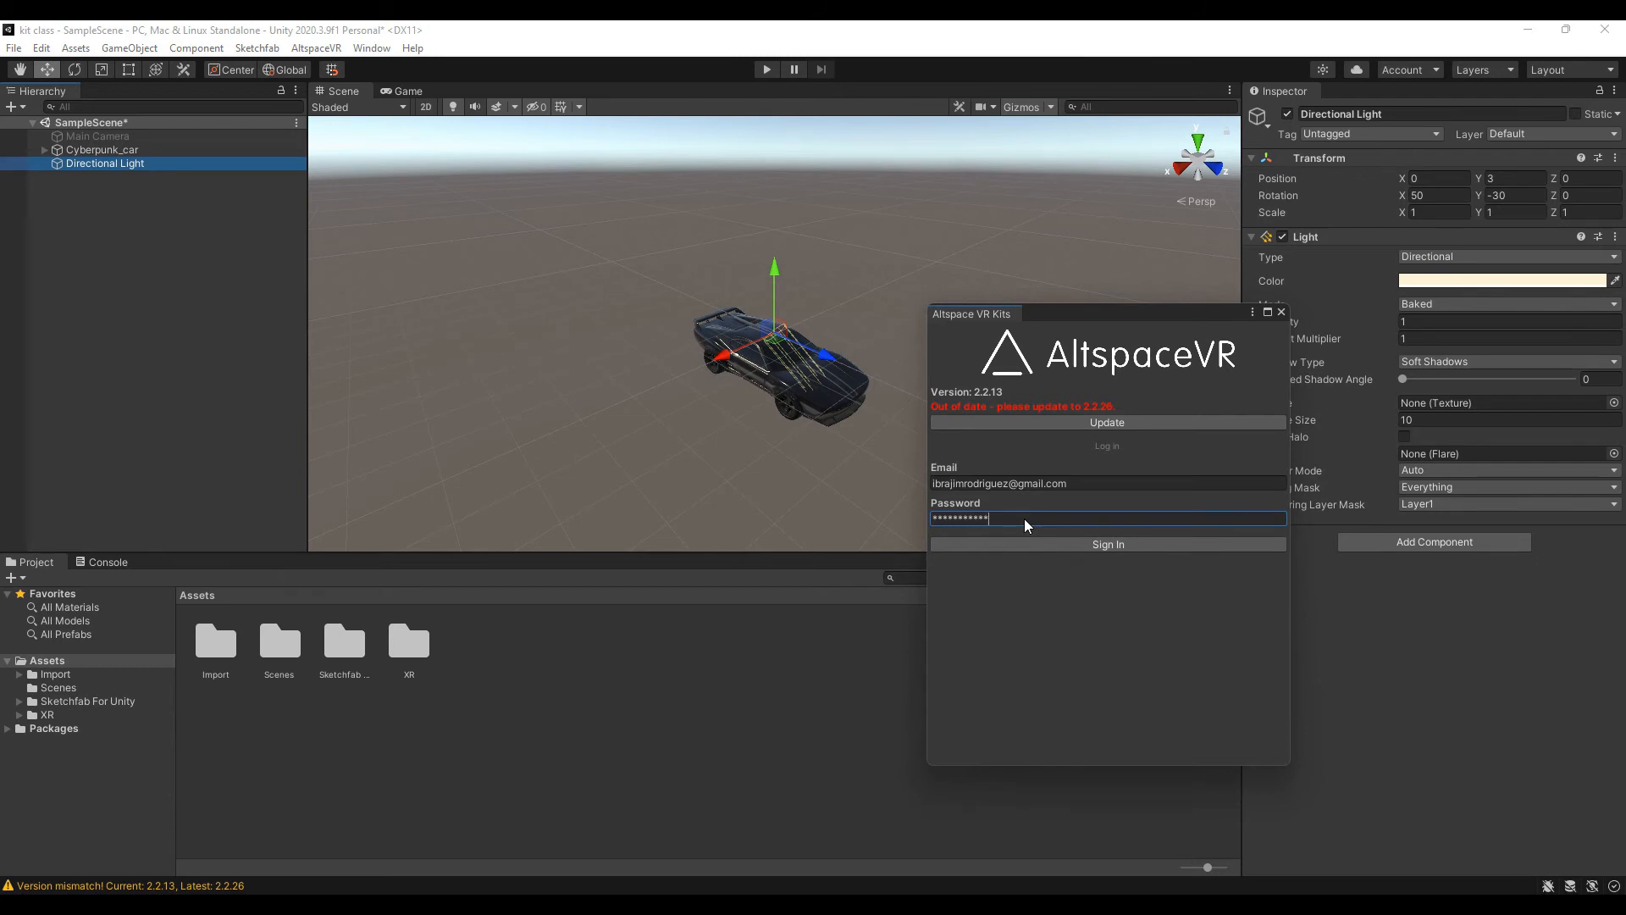
pyautogui.click(1198, 548)
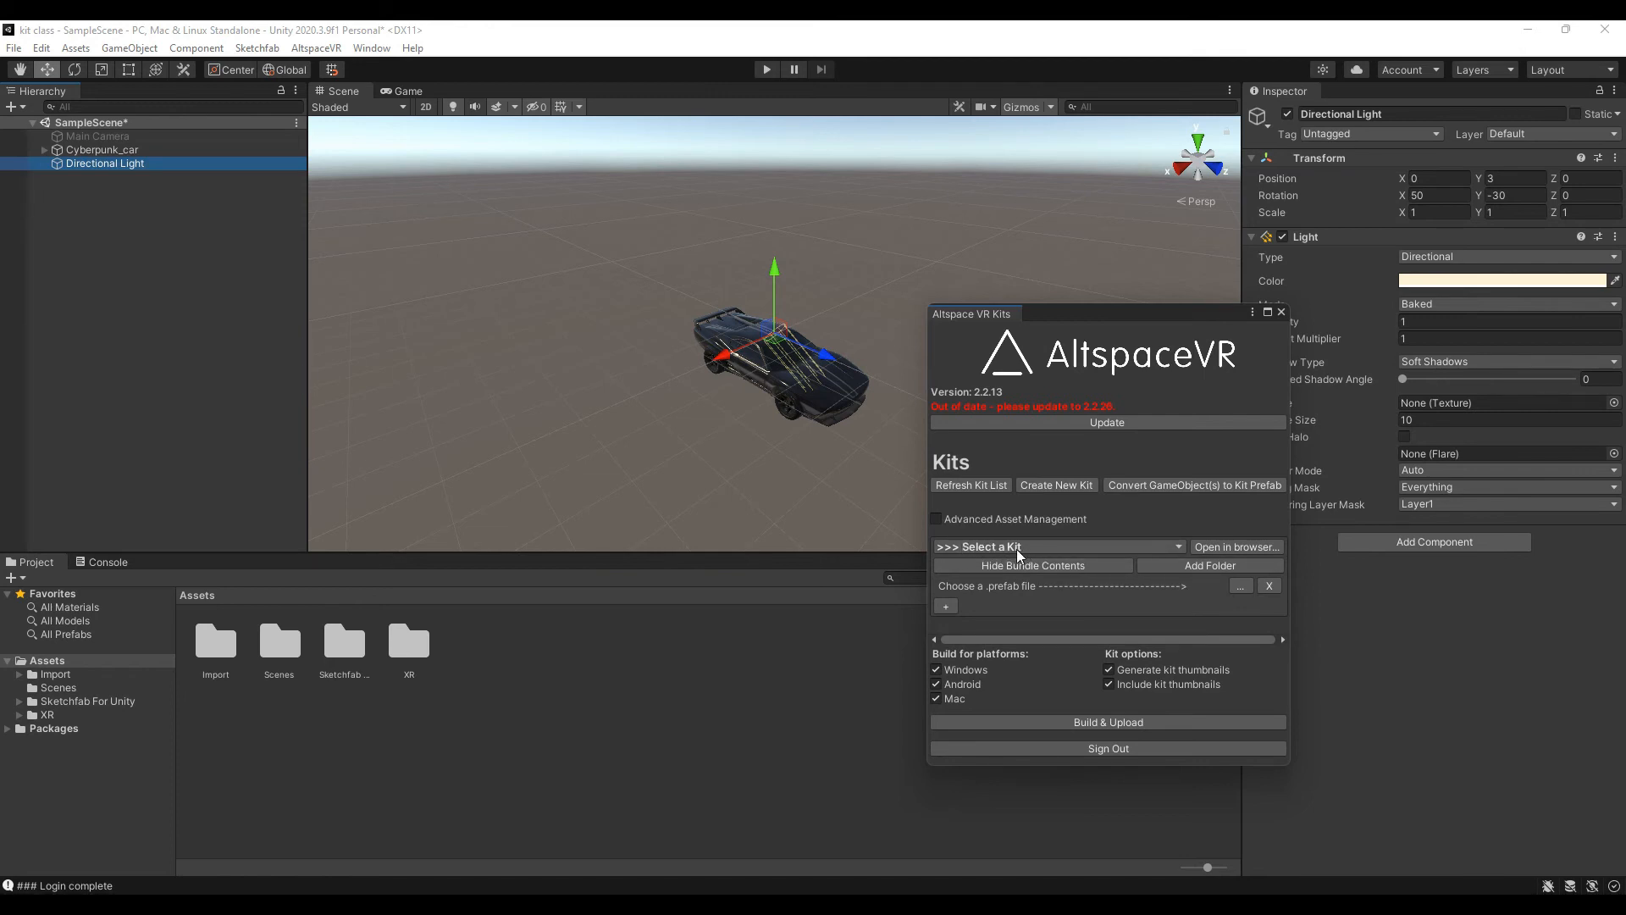
pyautogui.click(991, 549)
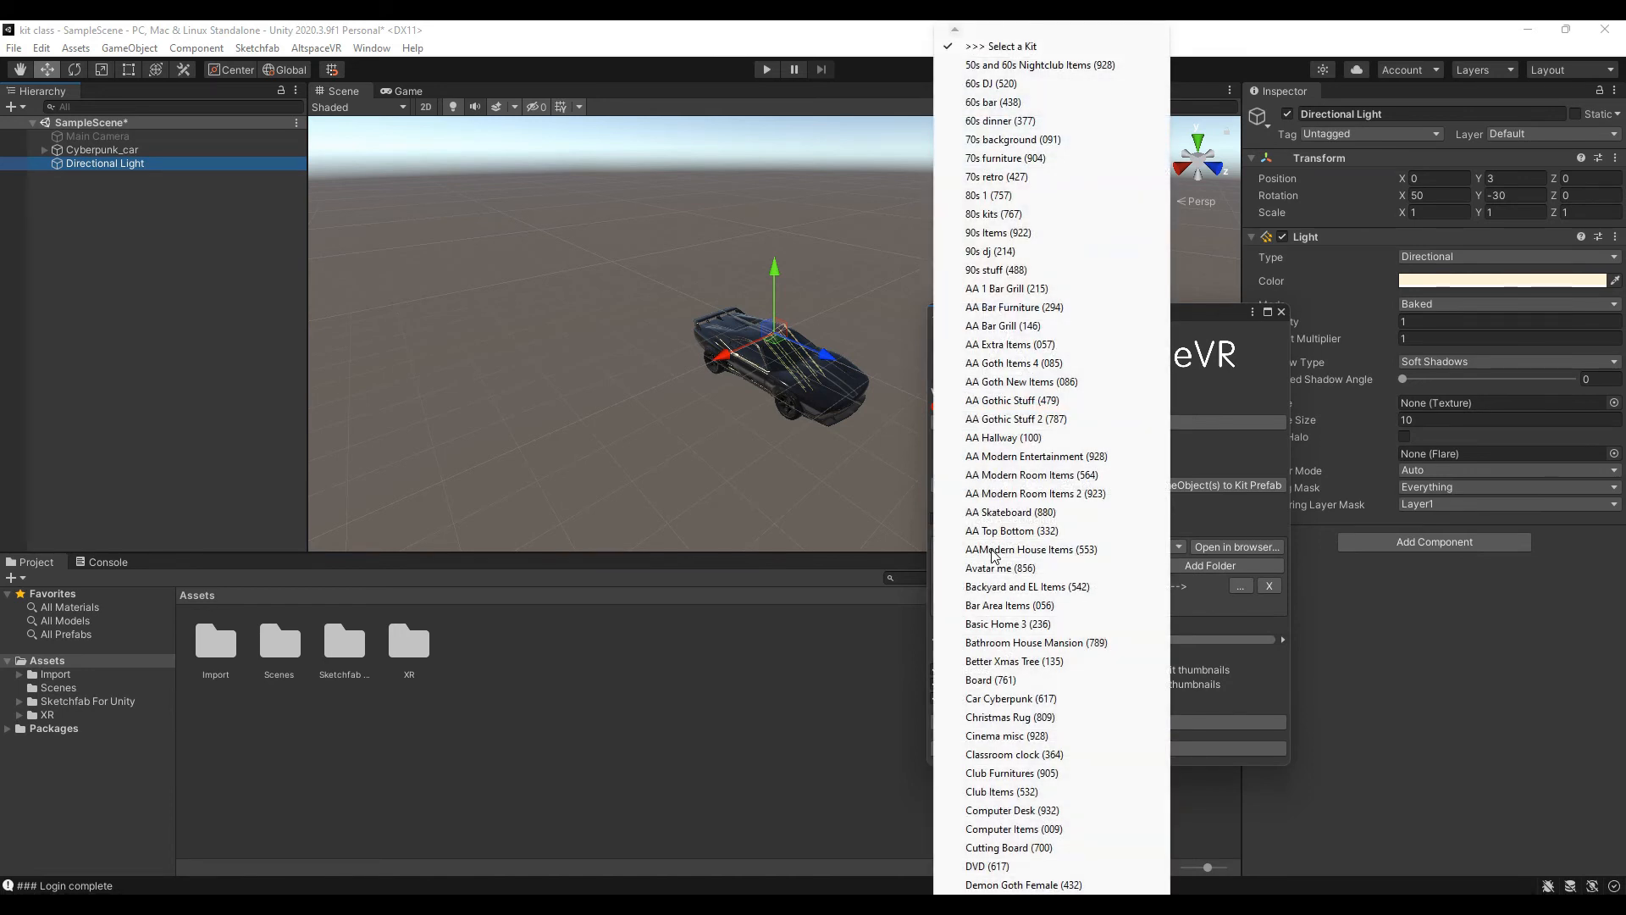
pyautogui.click(1012, 699)
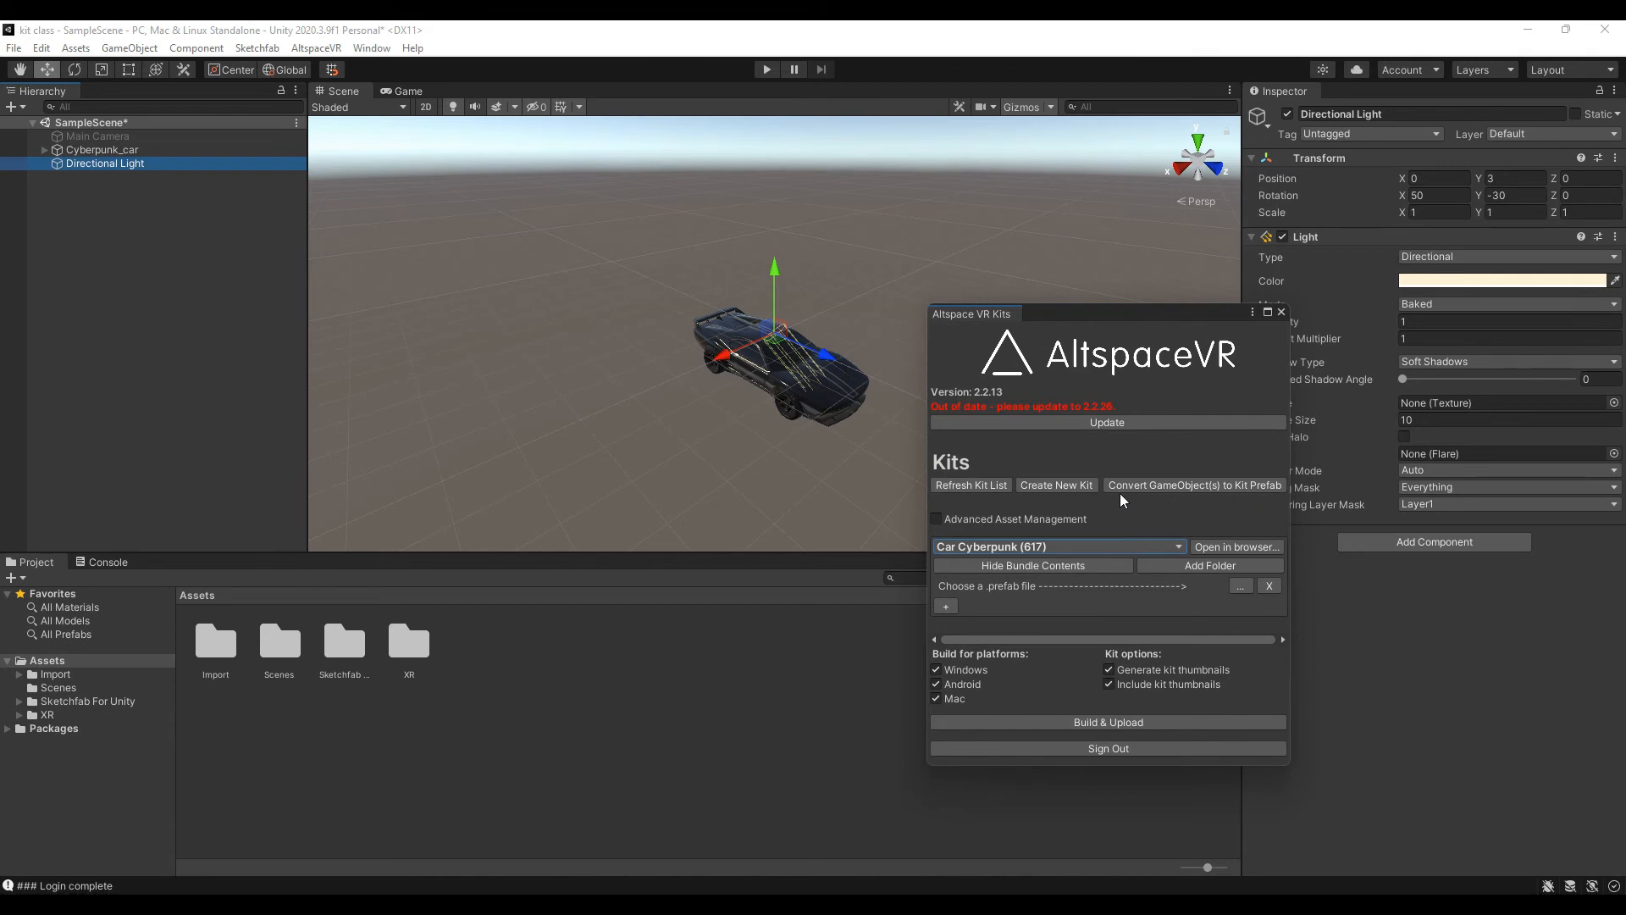
# Convert the Cyberpunk_car object to a kit prefab in the Car Cyberpunk kit, then build and upload the kit for Windows, Android and Mac.
pyautogui.click(1157, 487)
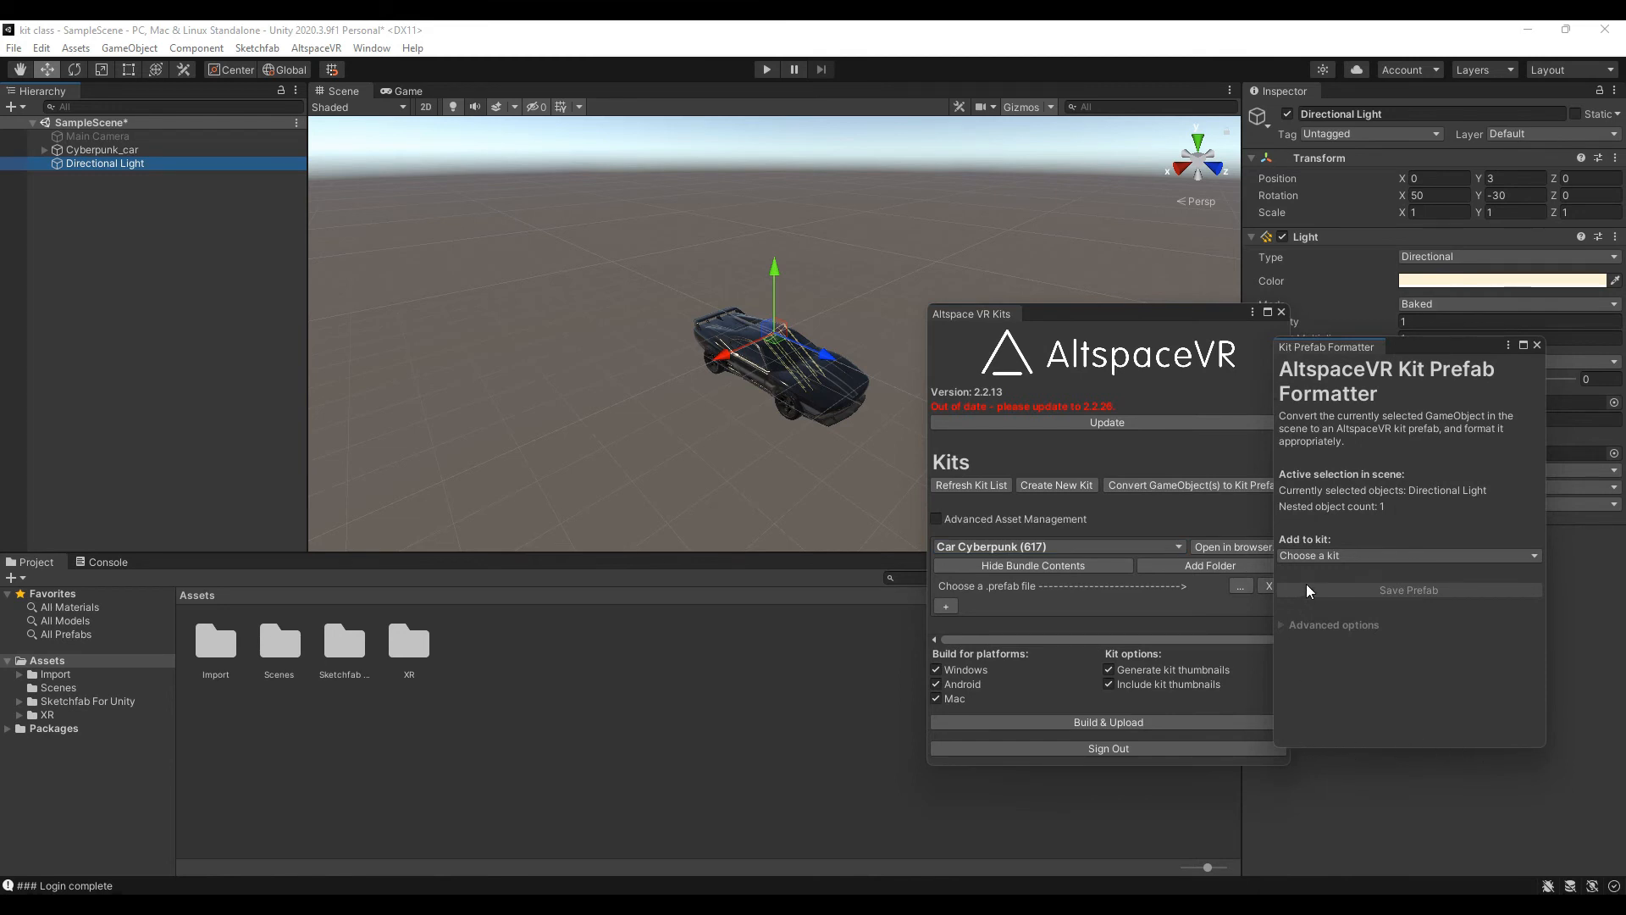
pyautogui.click(1328, 557)
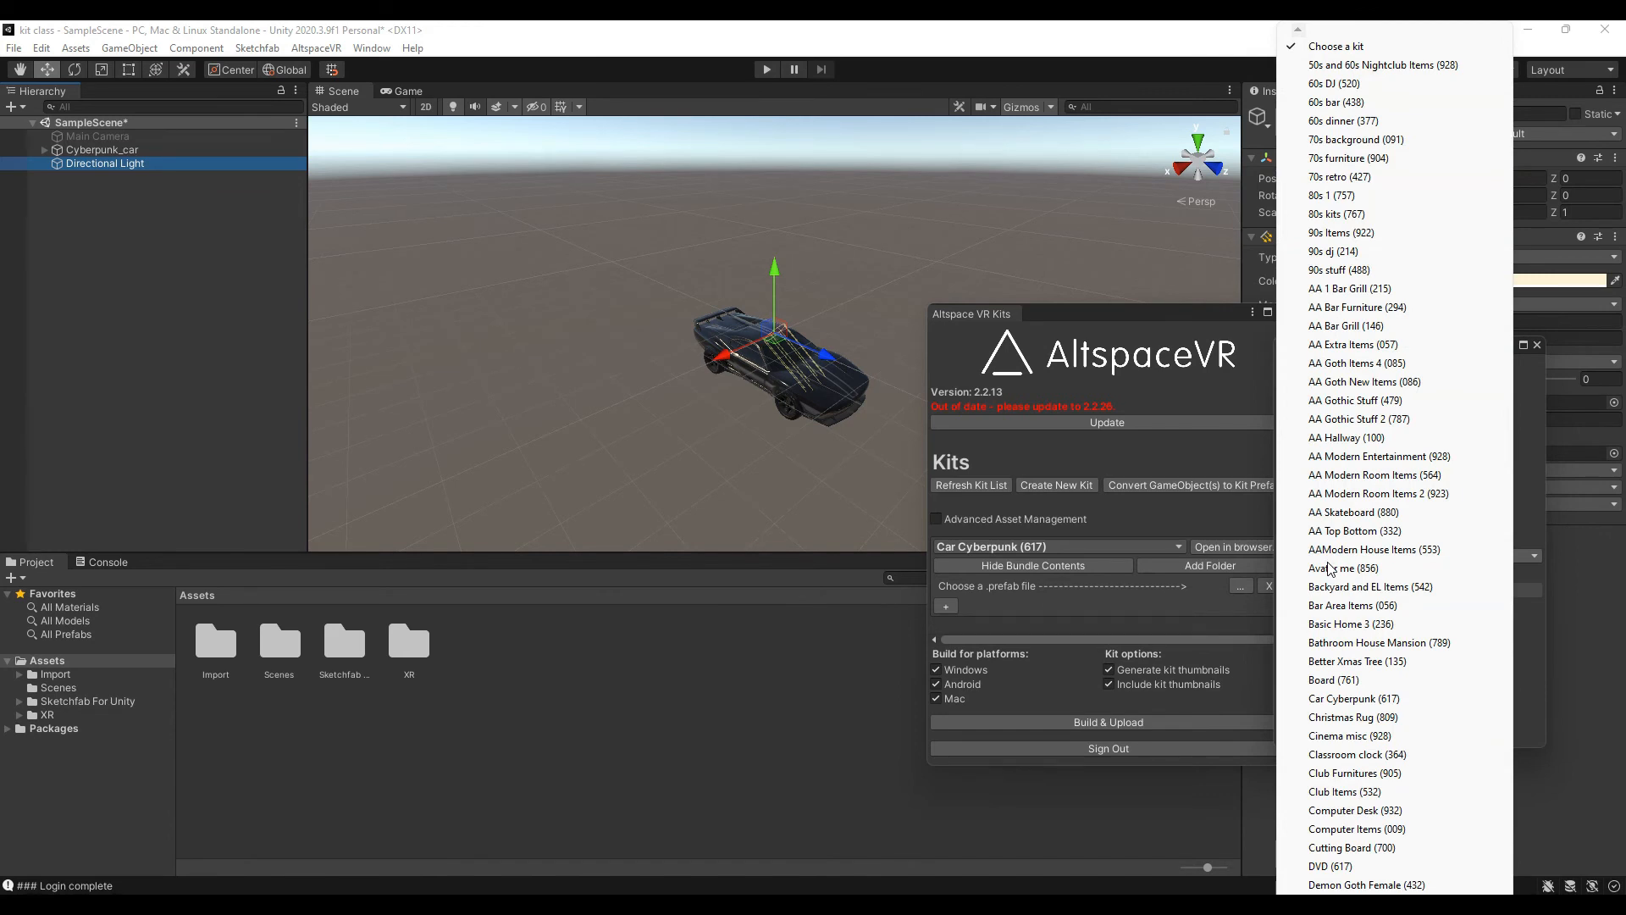
pyautogui.click(1332, 700)
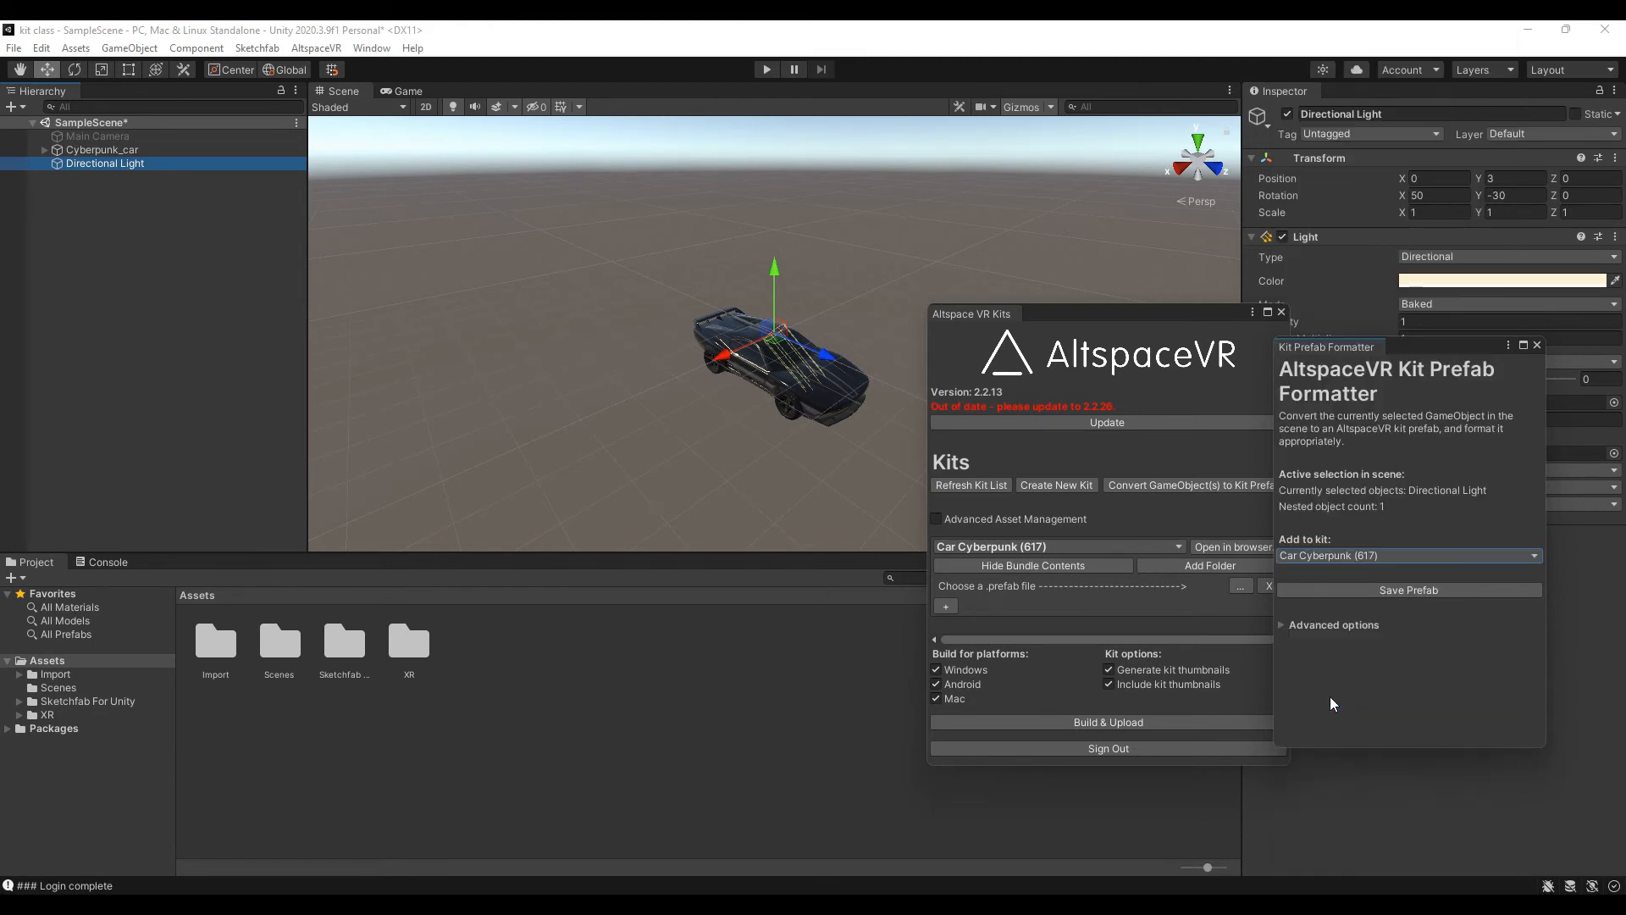
pyautogui.click(175, 153)
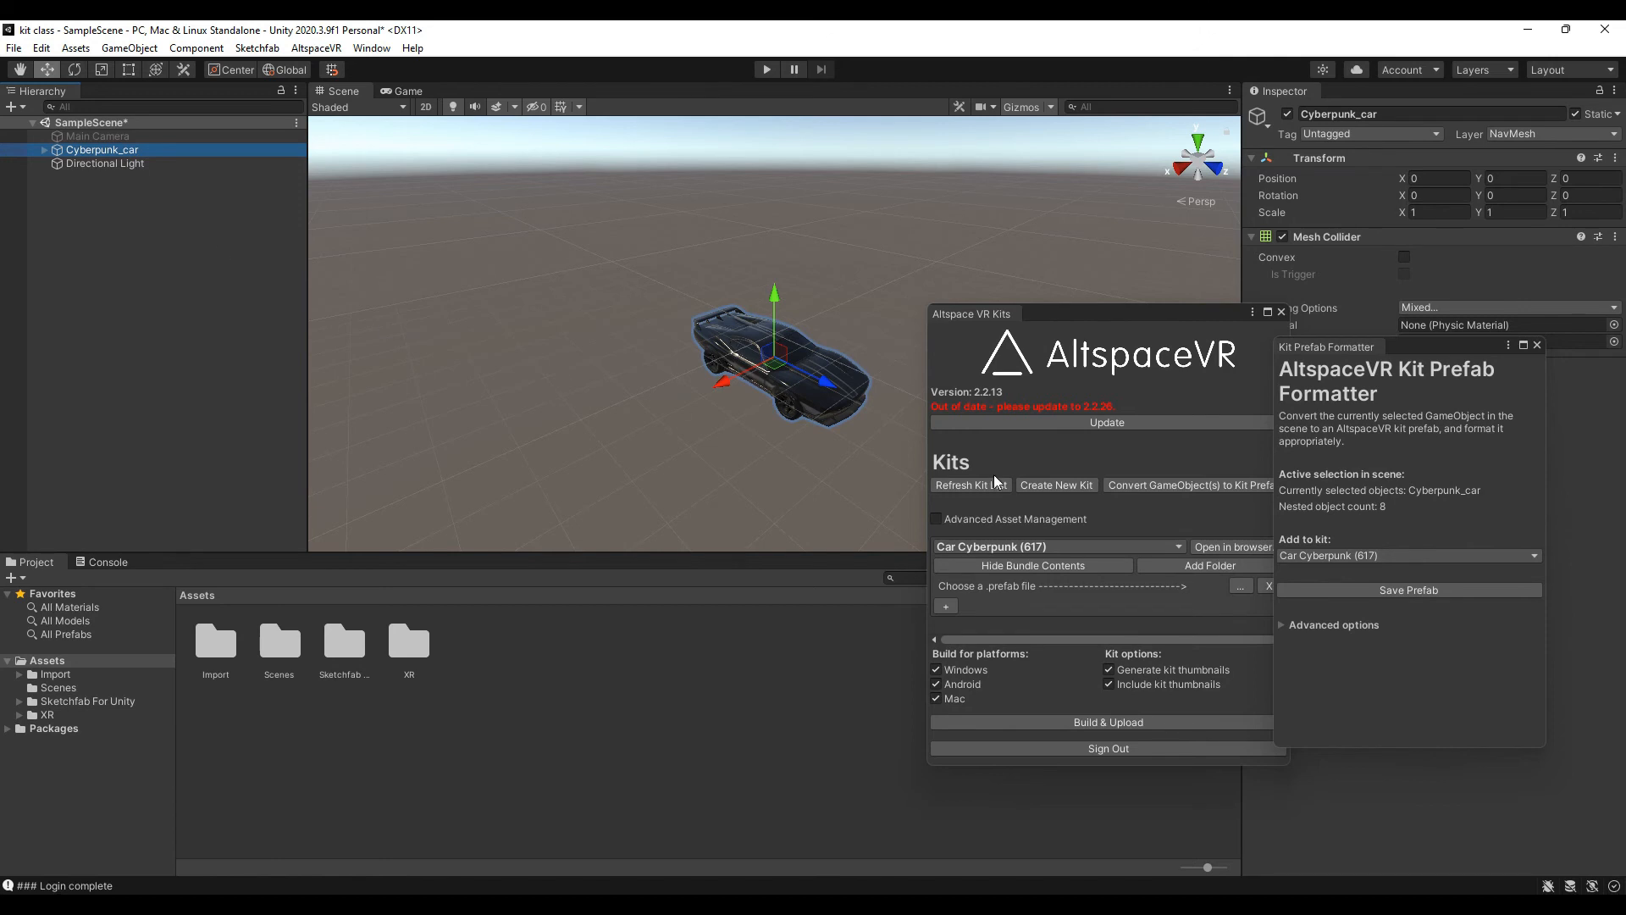
pyautogui.click(1398, 589)
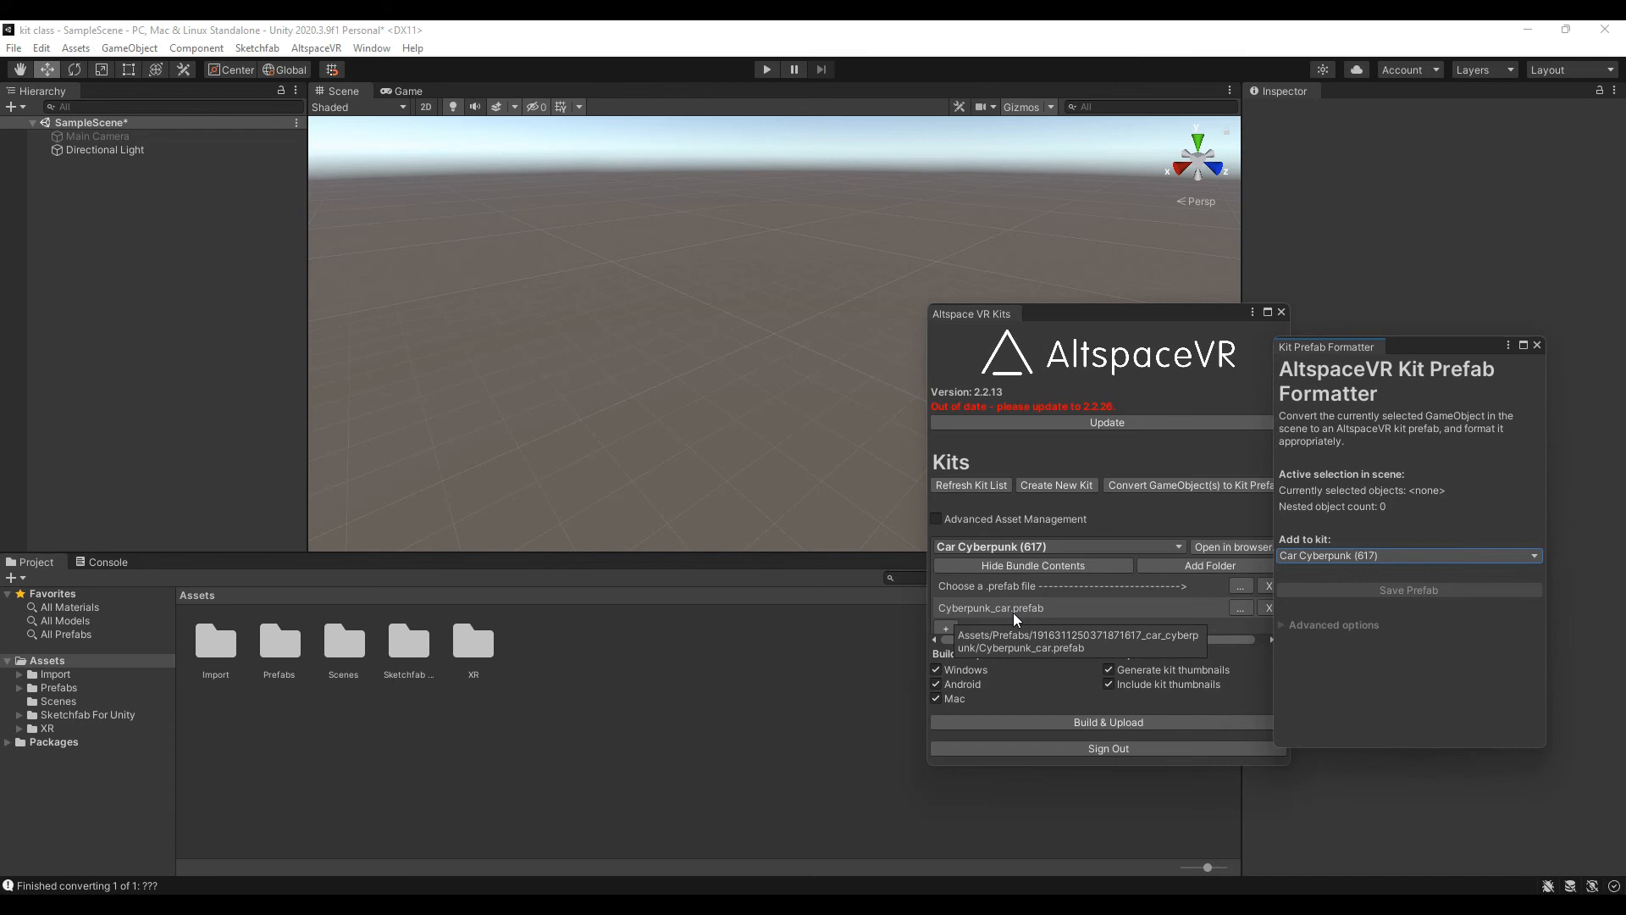
pyautogui.click(1125, 720)
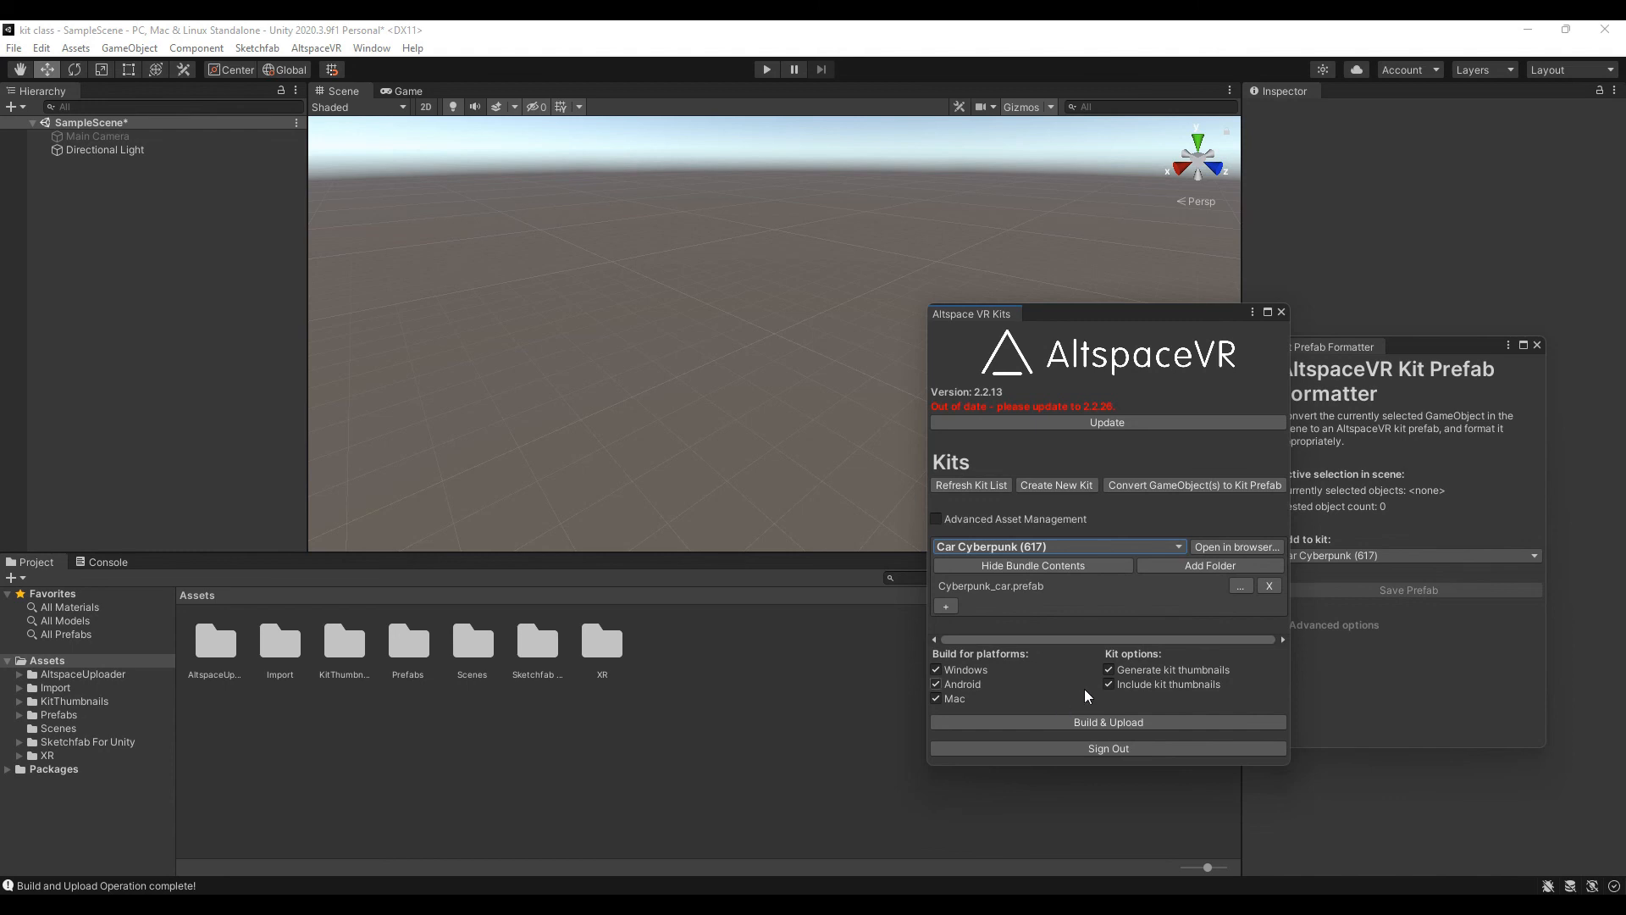
# Switch to Chrome, reload the Car Cyberpunk kit page and check its upgrade report, uploads and artifacts.
pyautogui.click(805, 903)
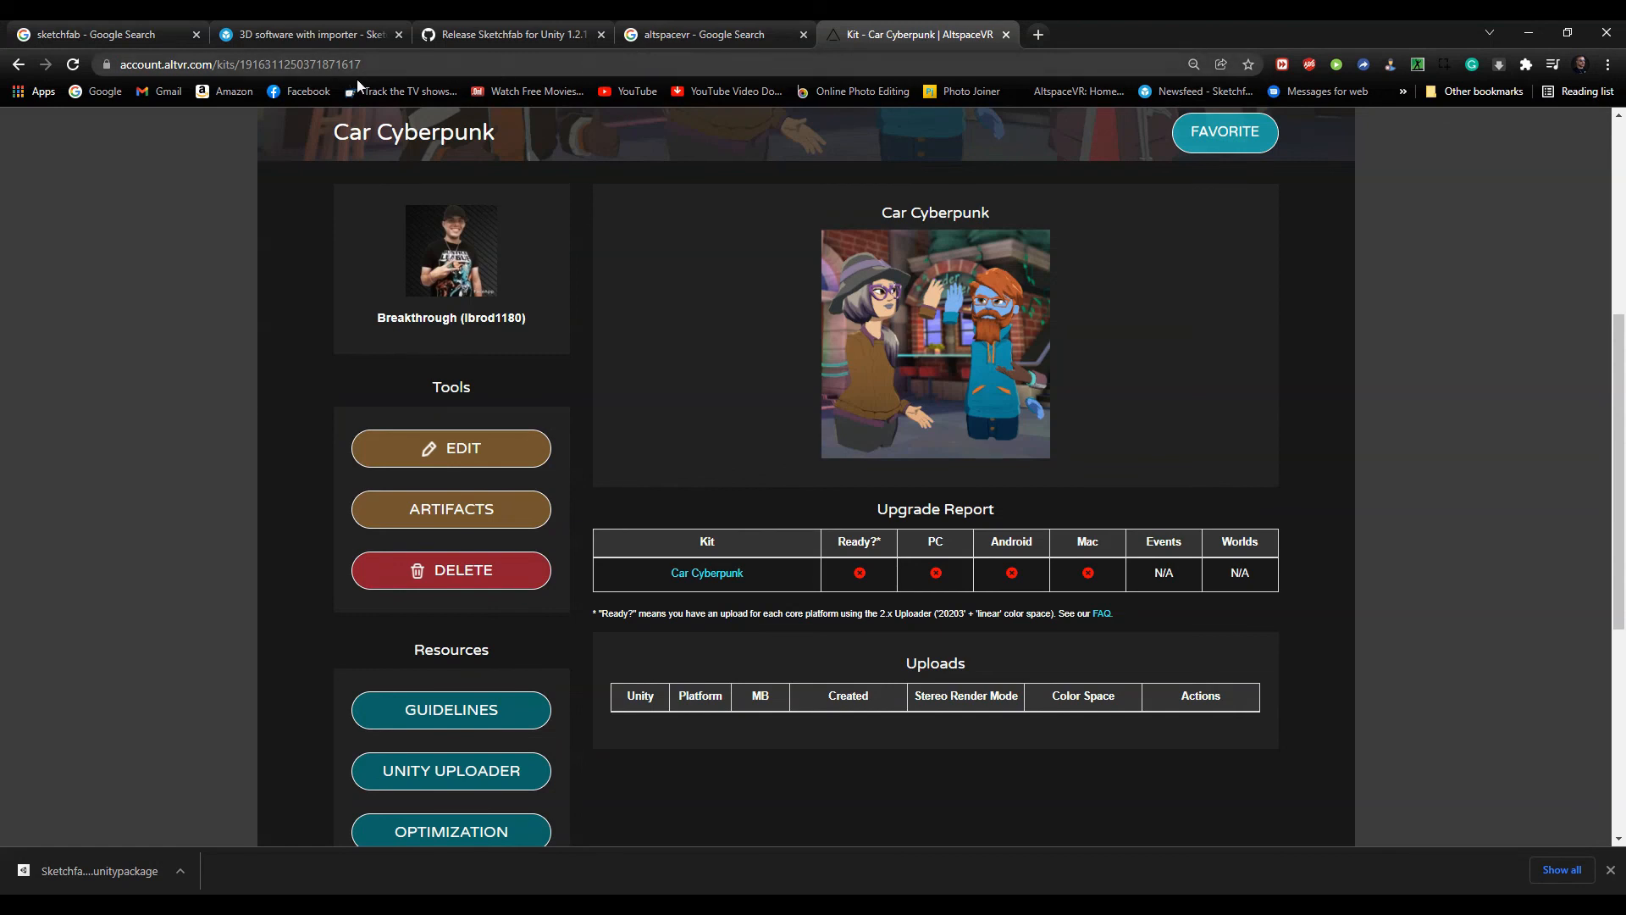
pyautogui.click(74, 66)
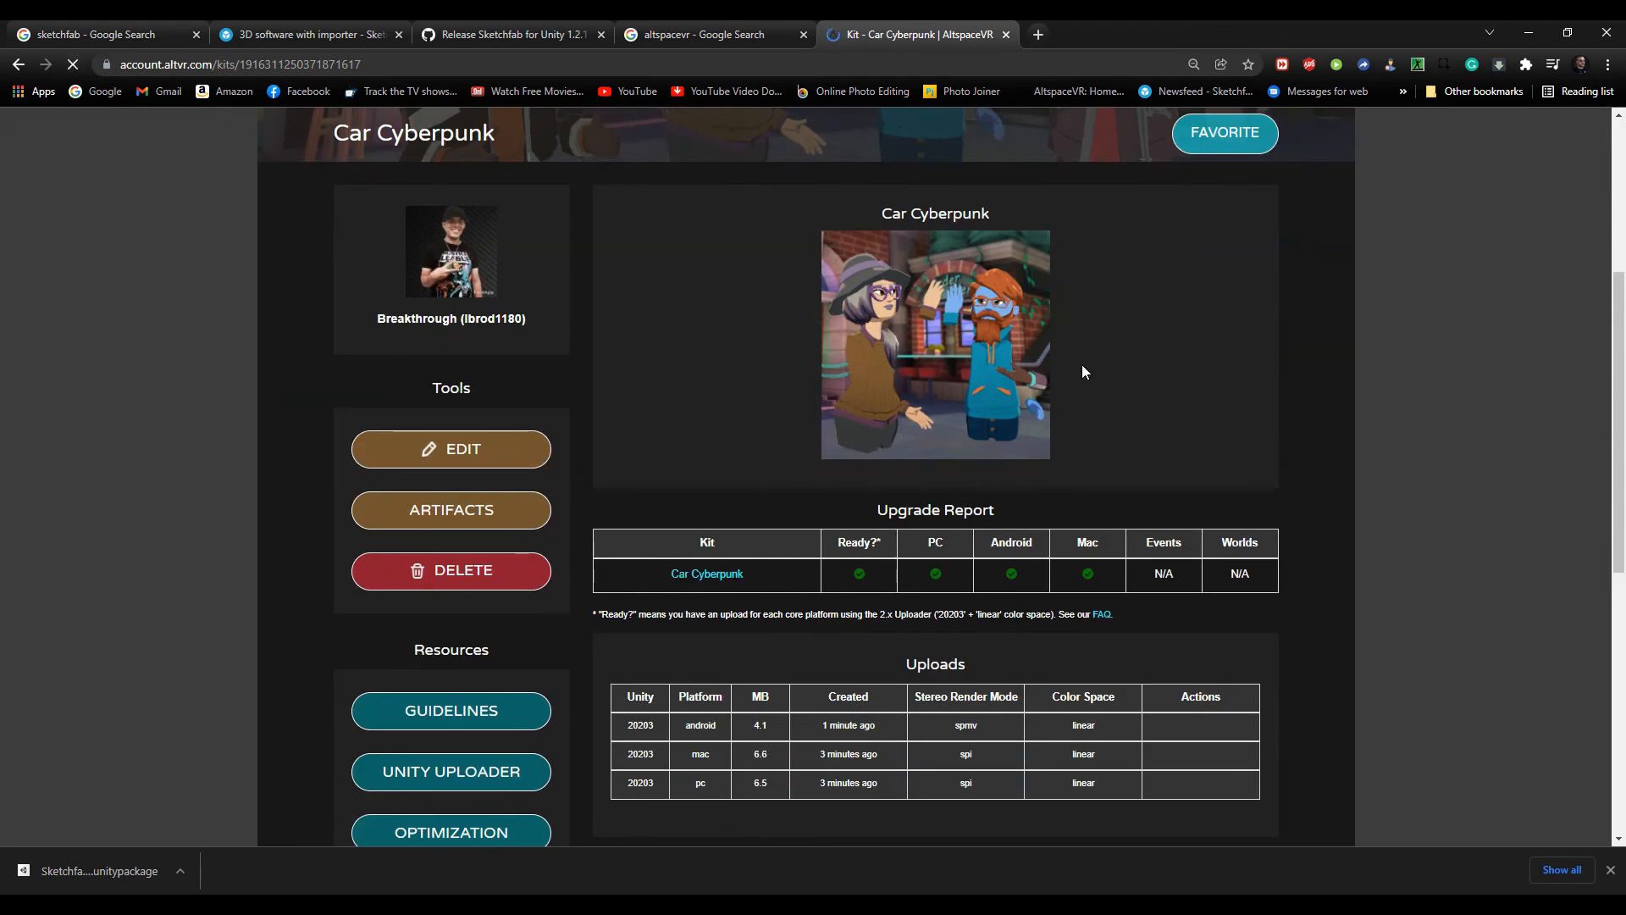
pyautogui.scroll(-5, 1081, 366)
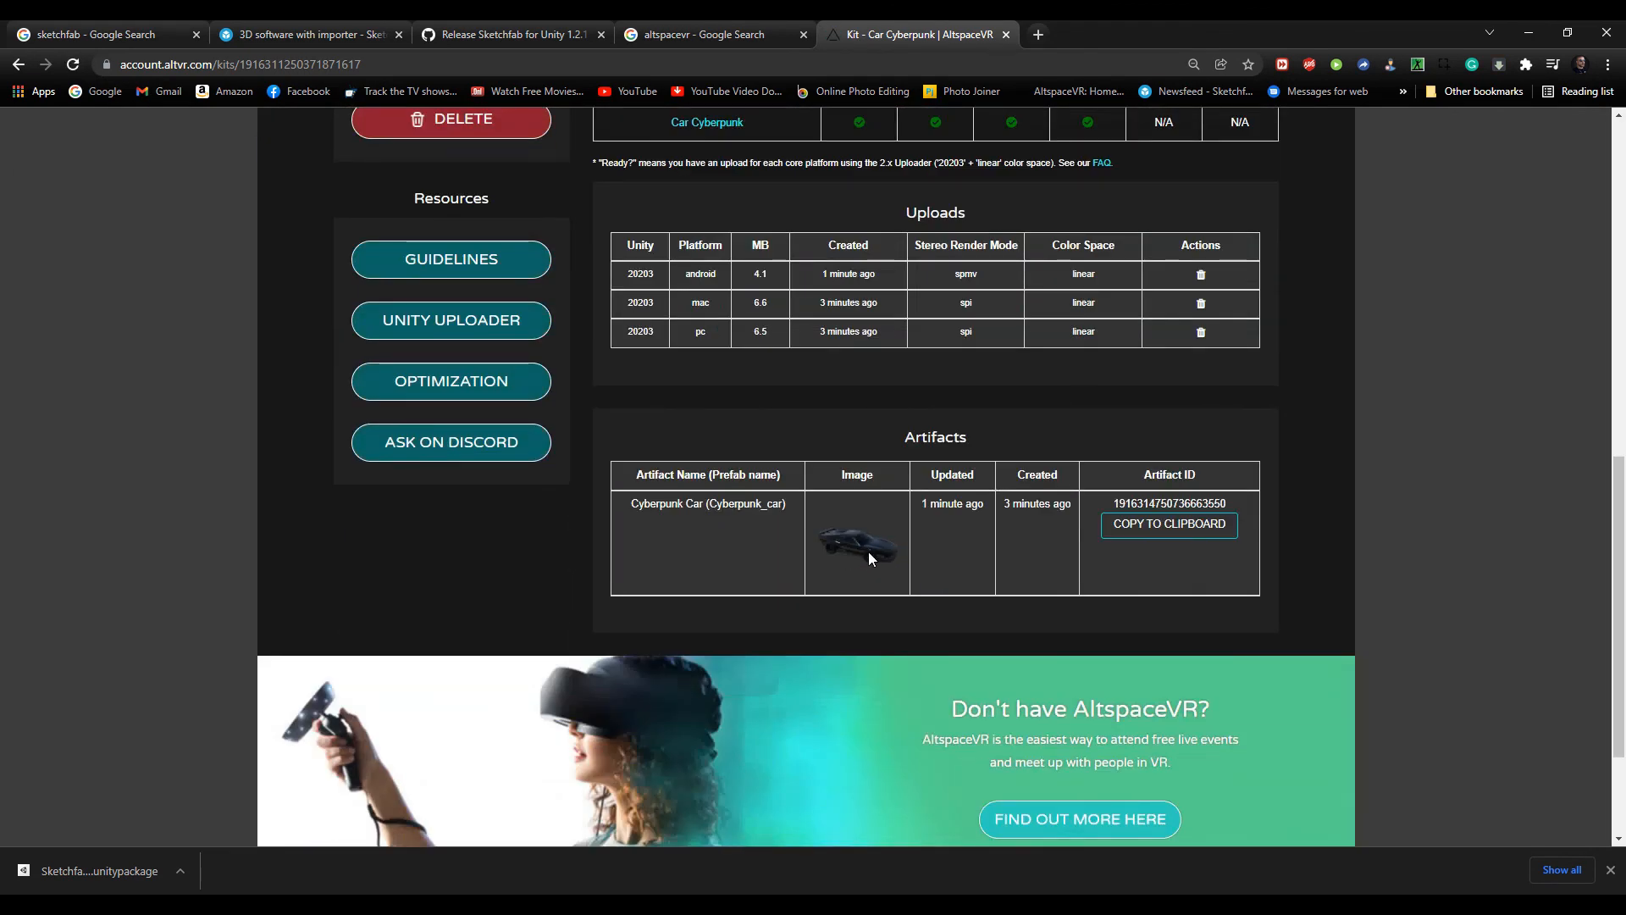
pyautogui.scroll(3, 869, 551)
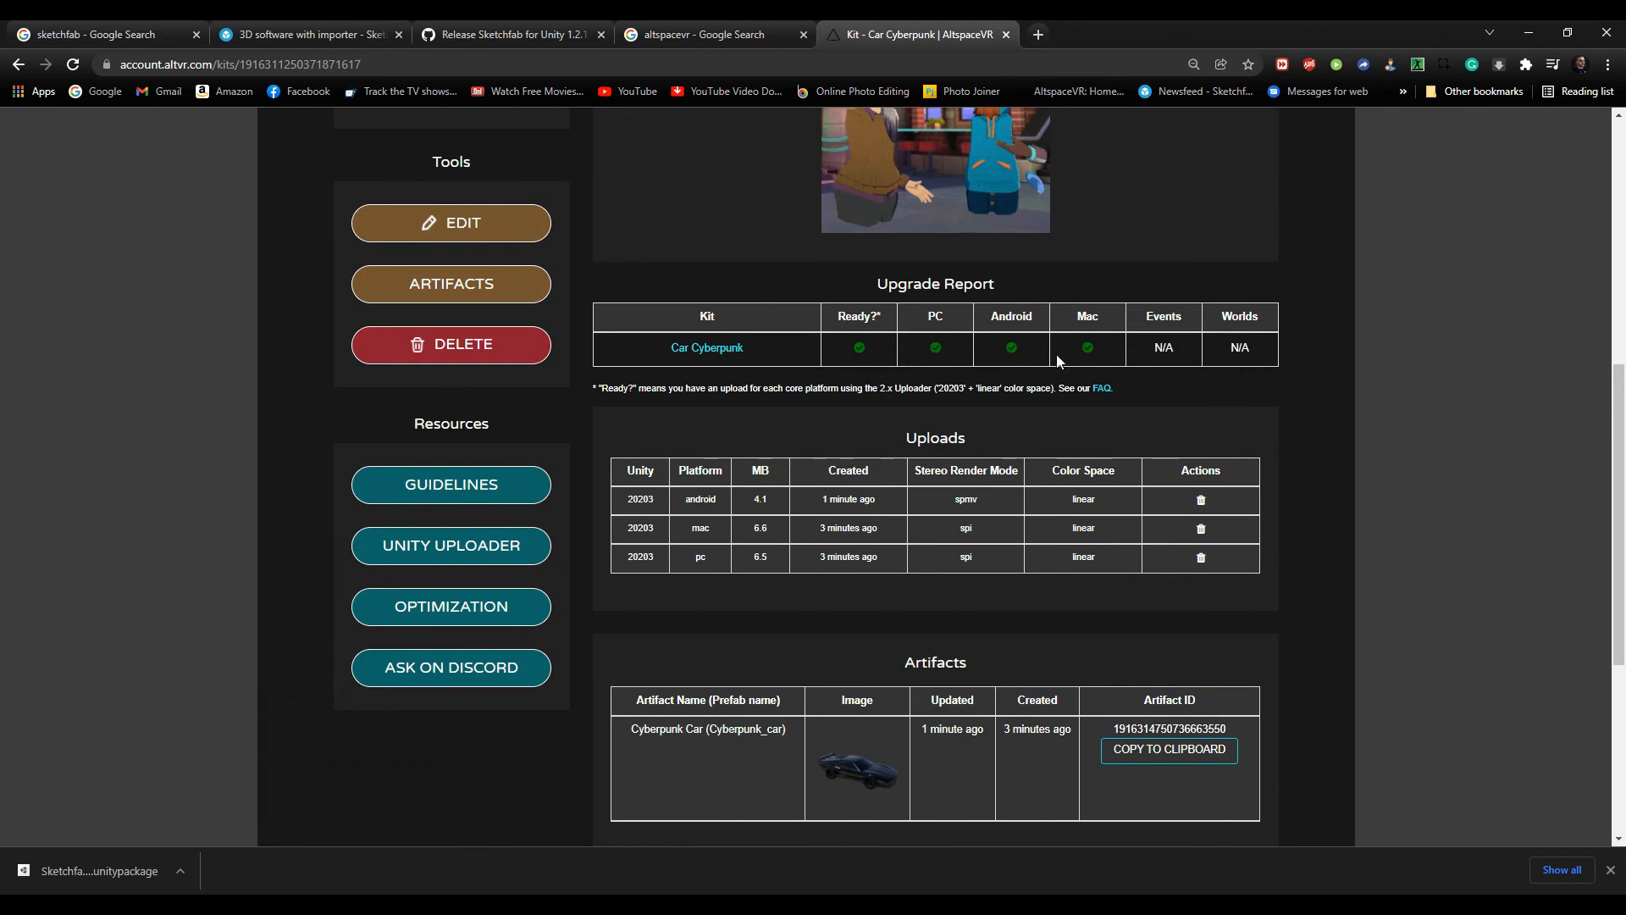
pyautogui.scroll(-3, 1072, 354)
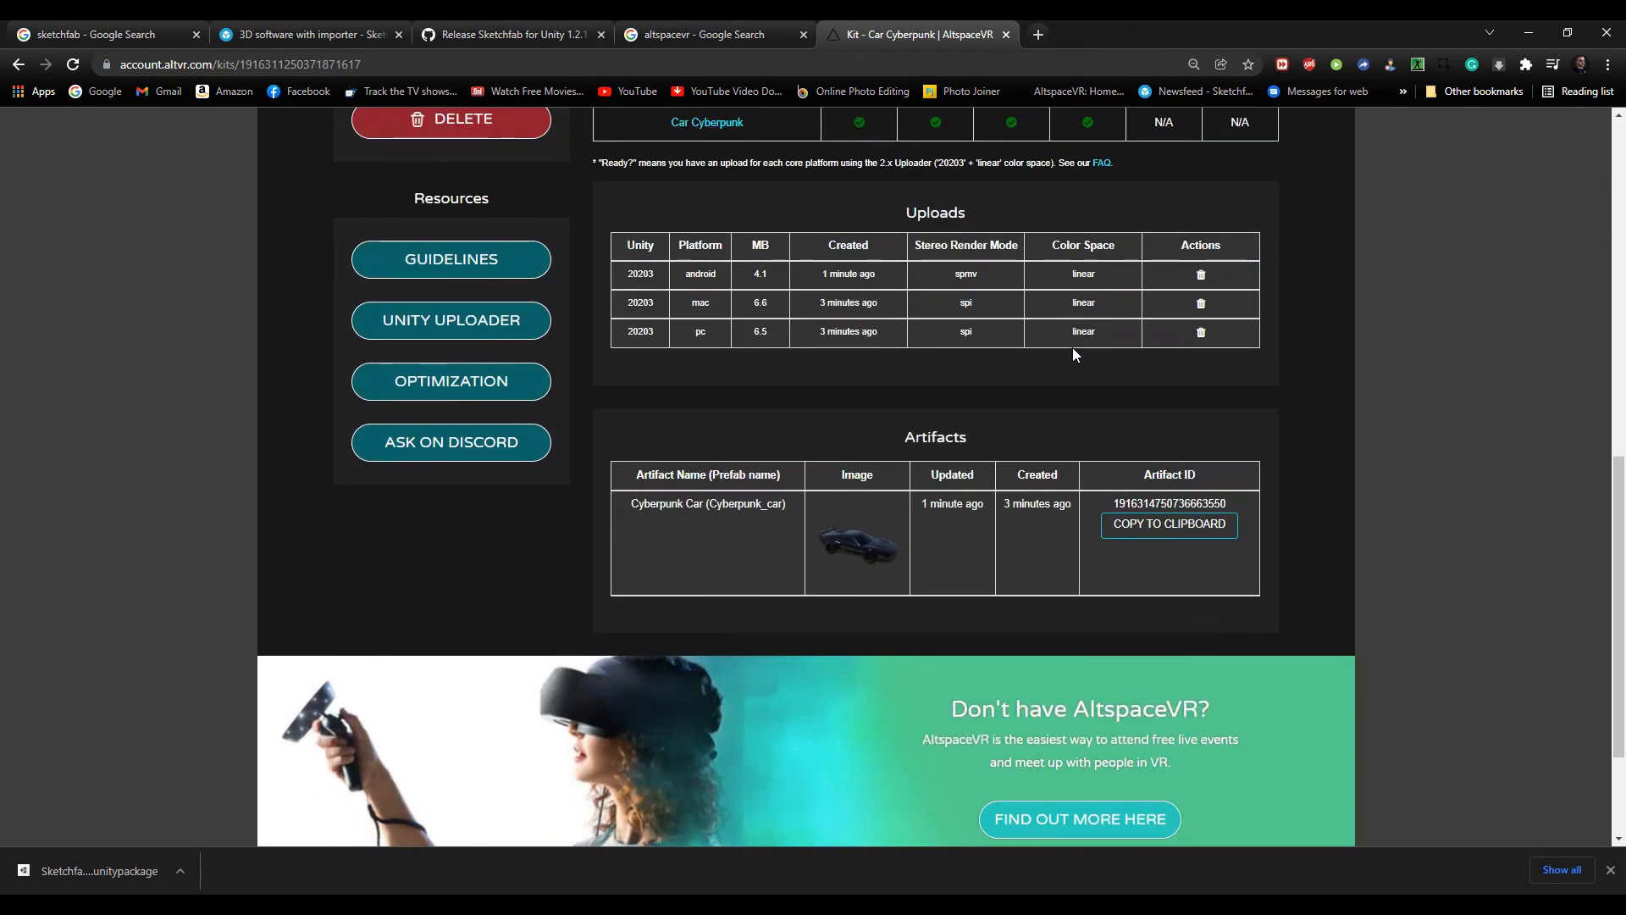